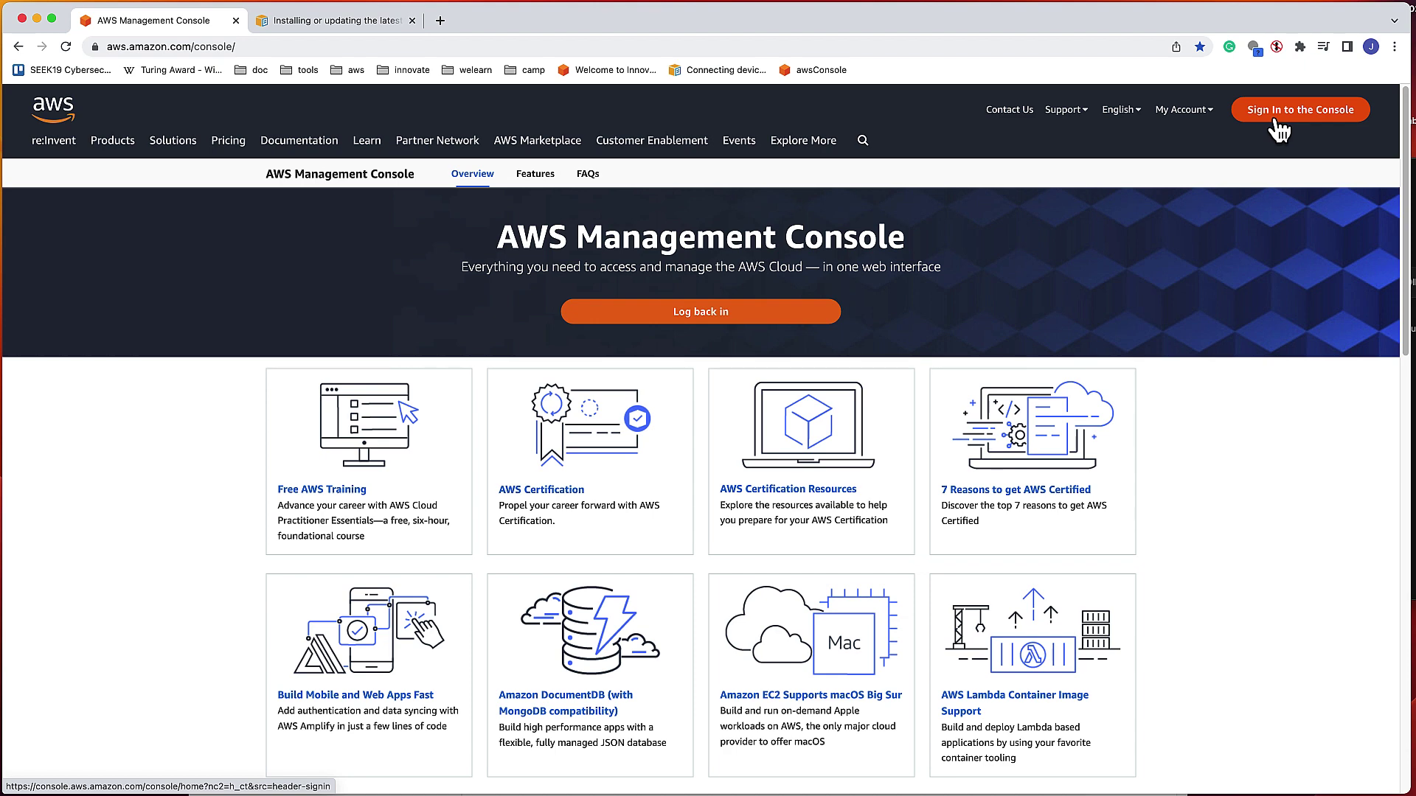
Sign in to the AWS Management Console and open the test user's details in IAM
{"action": "left_click", "coordinate": [1275, 121]}
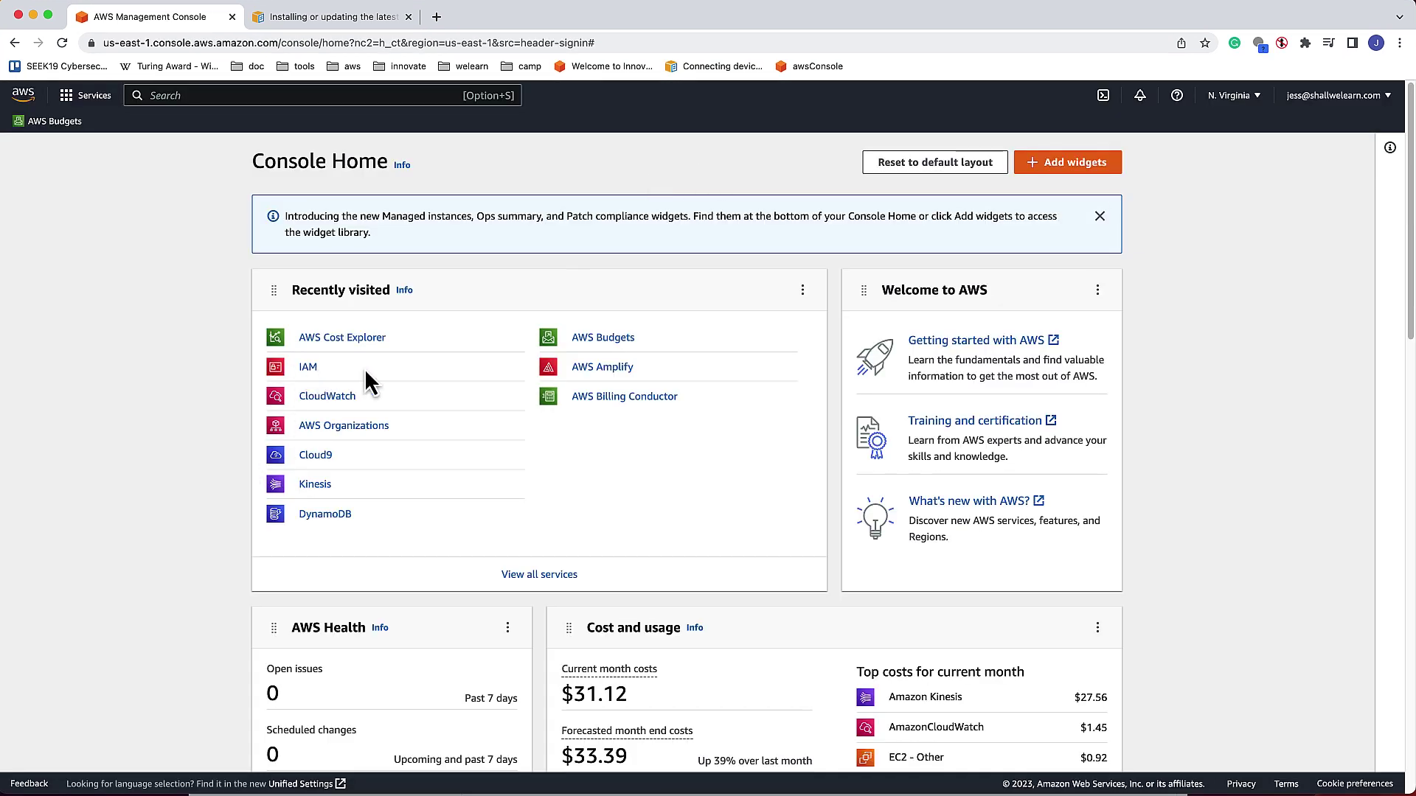
{"action": "left_click", "coordinate": [310, 371]}
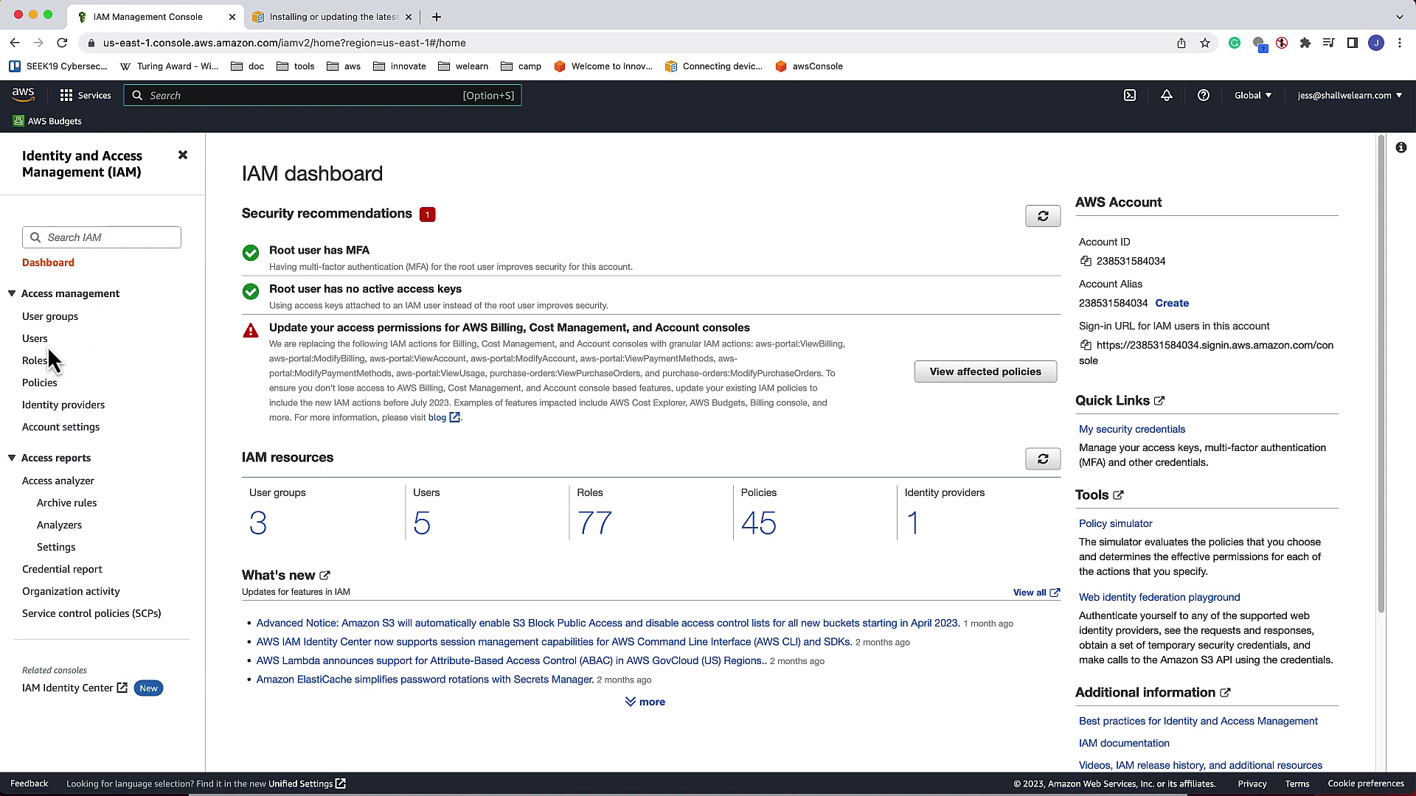
{"action": "left_click", "coordinate": [35, 340]}
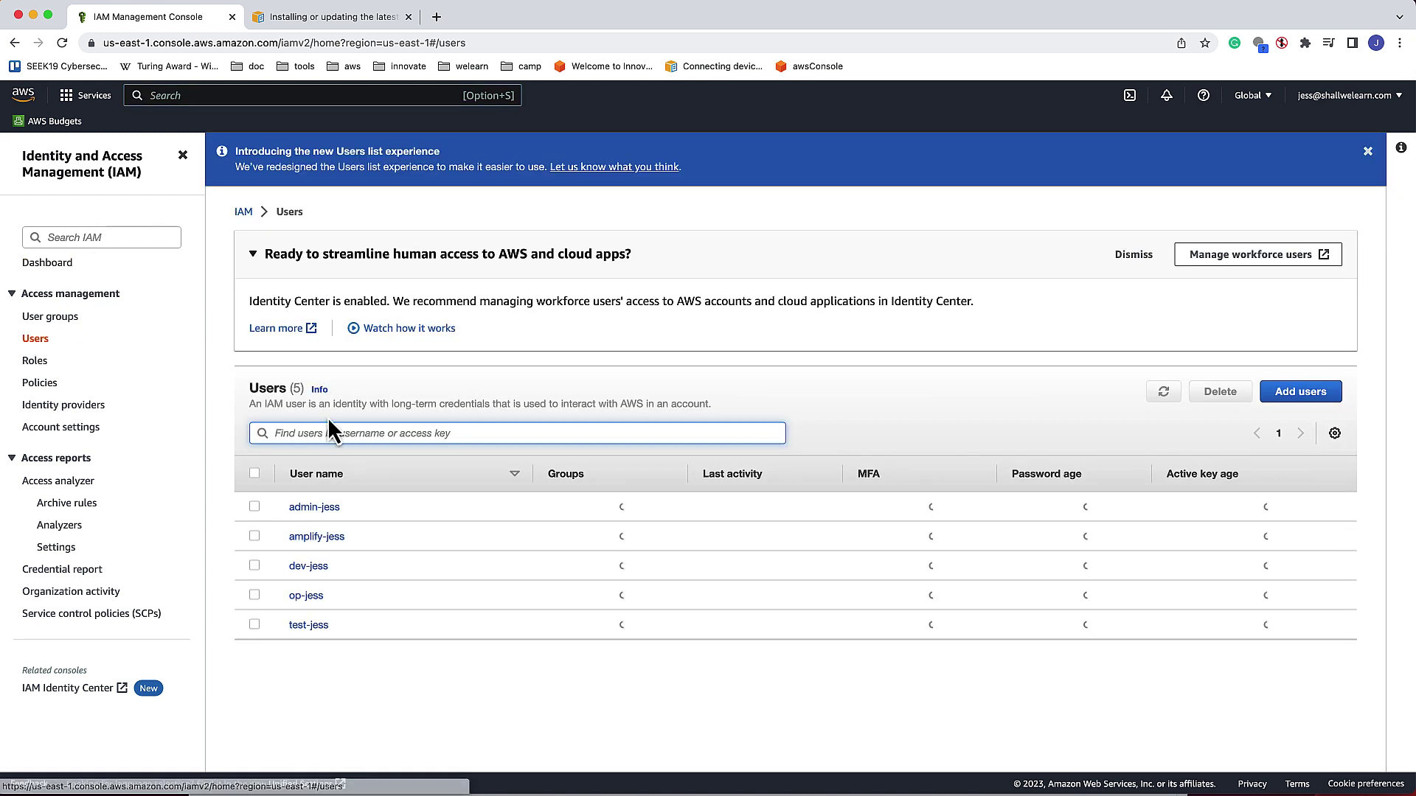
{"action": "left_click", "coordinate": [304, 626]}
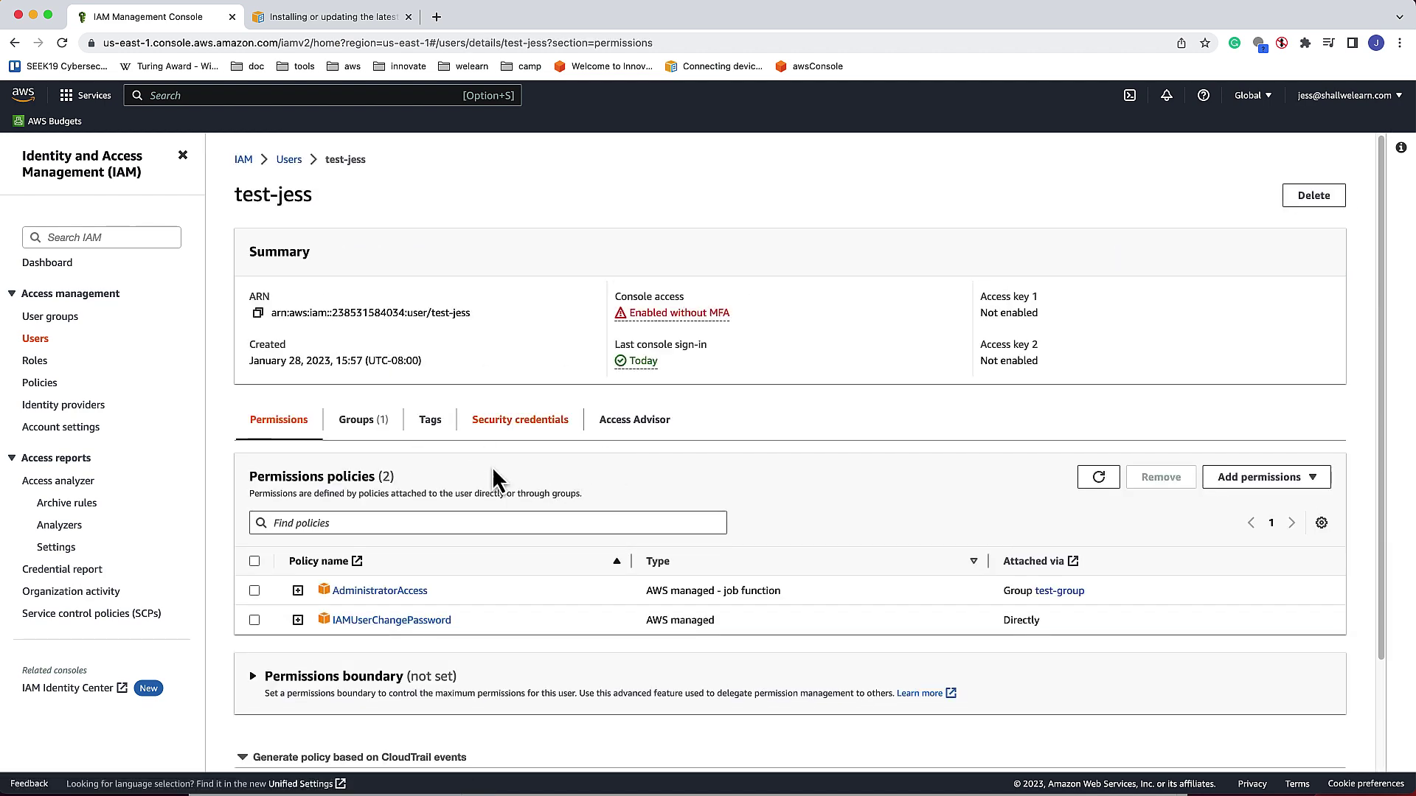
Show the access keys section of the test user's security credentials
{"action": "scroll", "coordinate": [502, 480], "scroll_direction": "down", "scroll_amount": 2}
{"action": "scroll", "coordinate": [499, 494], "scroll_direction": "down", "scroll_amount": 2}
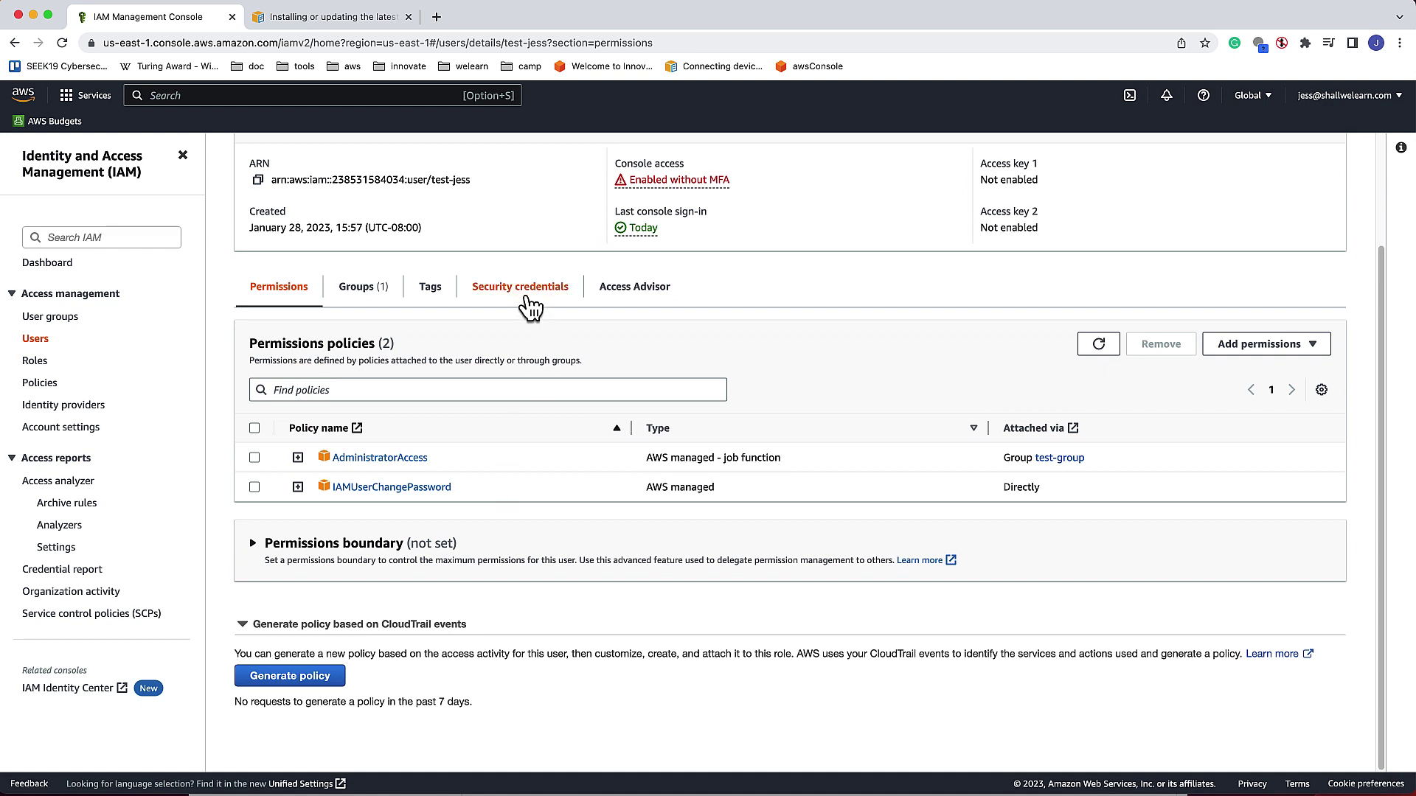
{"action": "left_click", "coordinate": [526, 299]}
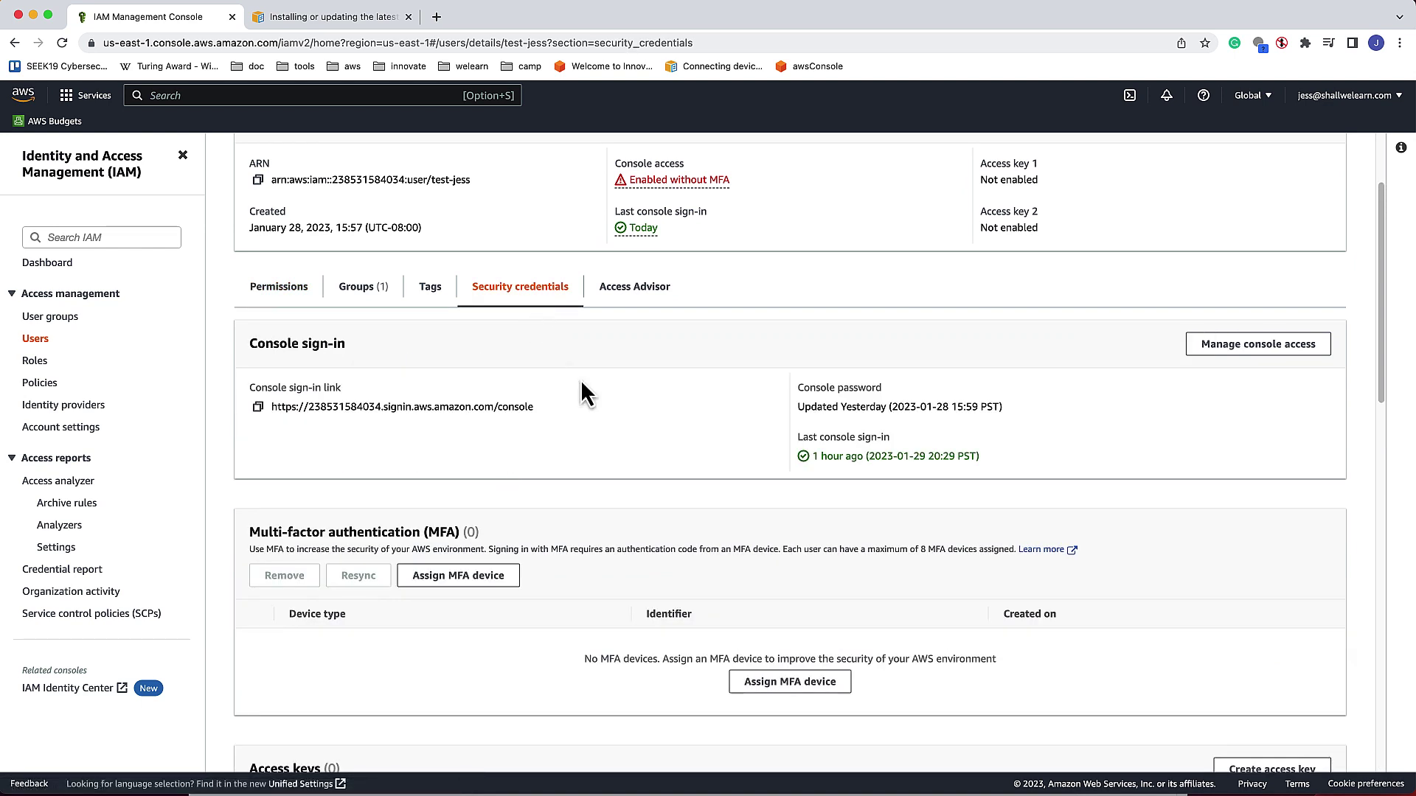
{"action": "scroll", "coordinate": [601, 472], "scroll_direction": "down", "scroll_amount": 4}
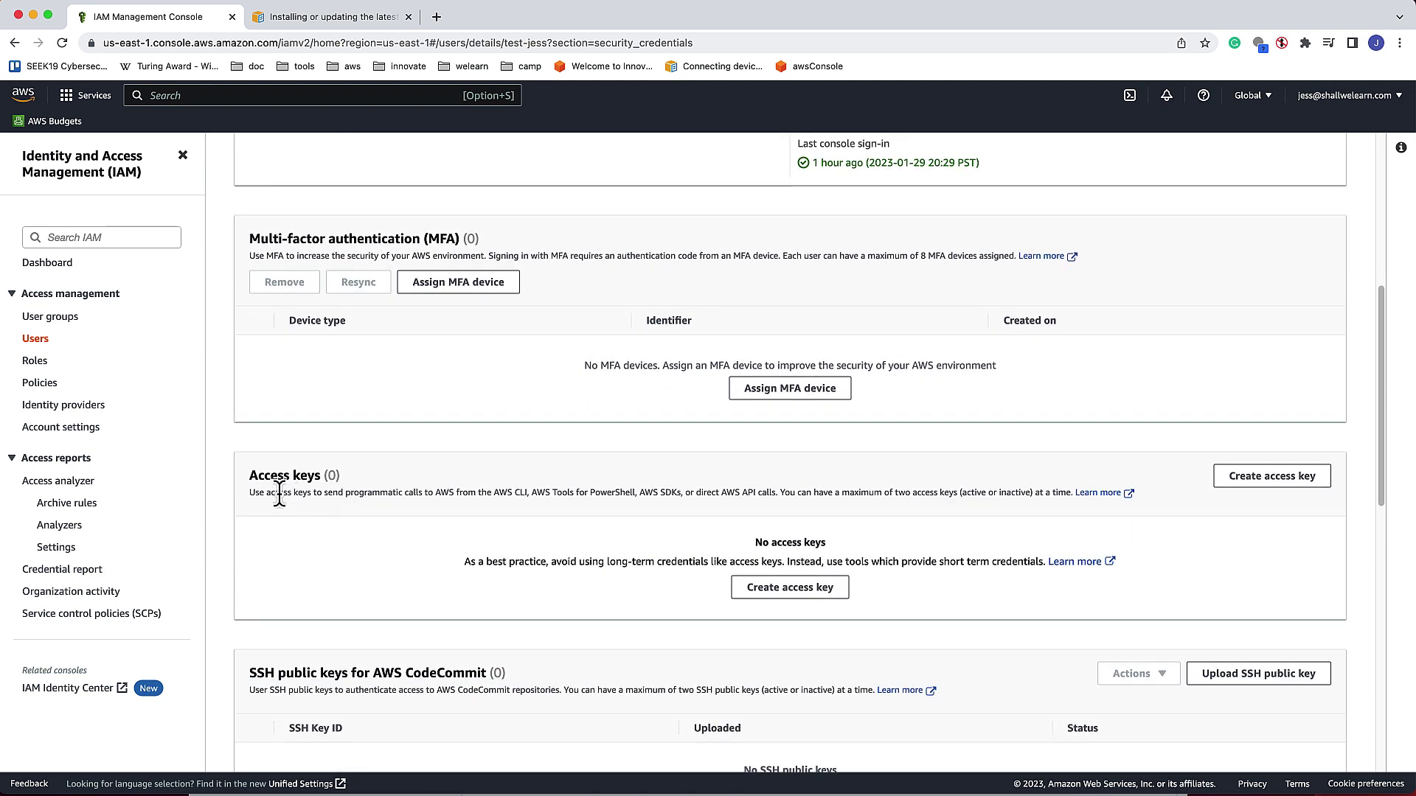
Create an access key for the Command Line Interface (CLI) use case, accepting the recommendation notice and leaving the description tag empty
{"action": "left_click", "coordinate": [1253, 489]}
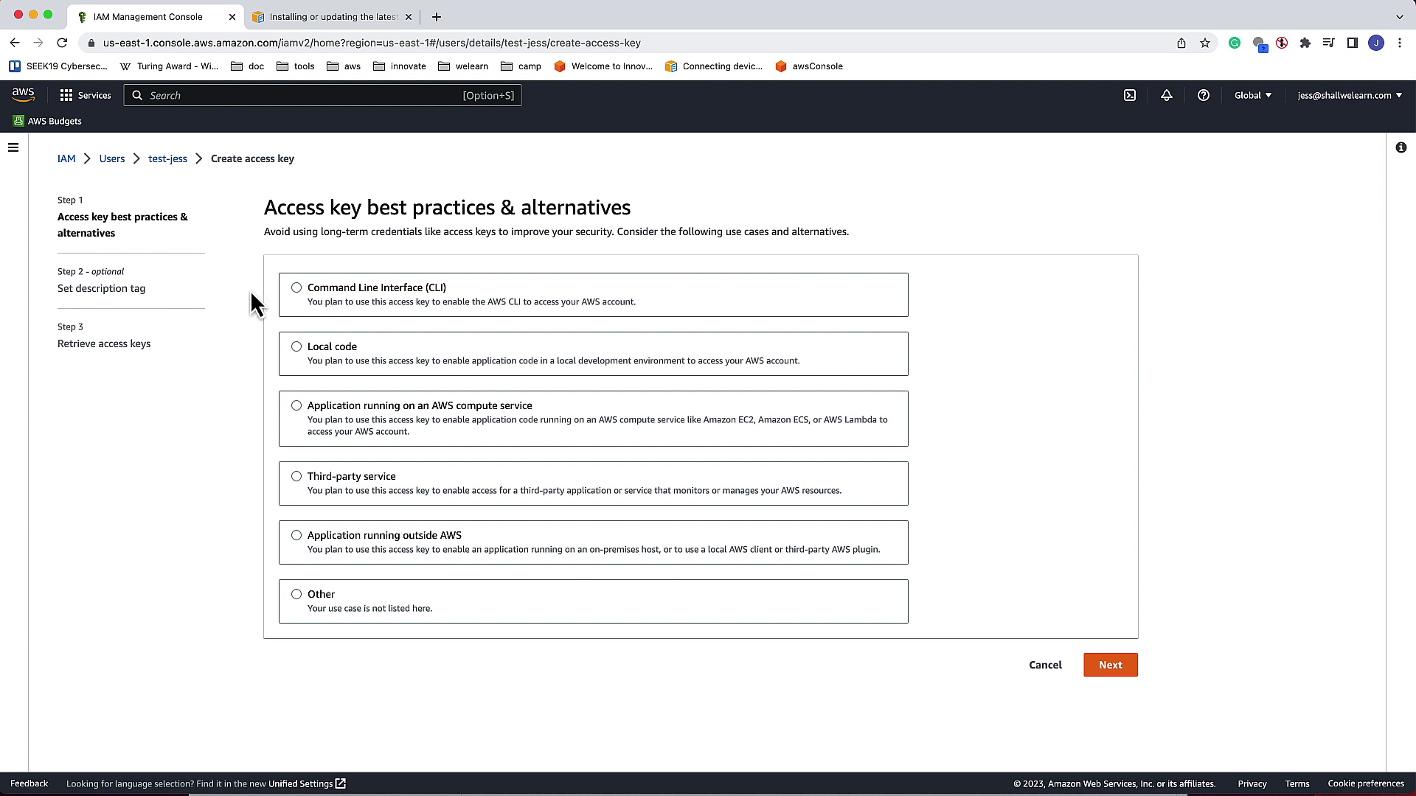
{"action": "left_click", "coordinate": [270, 291]}
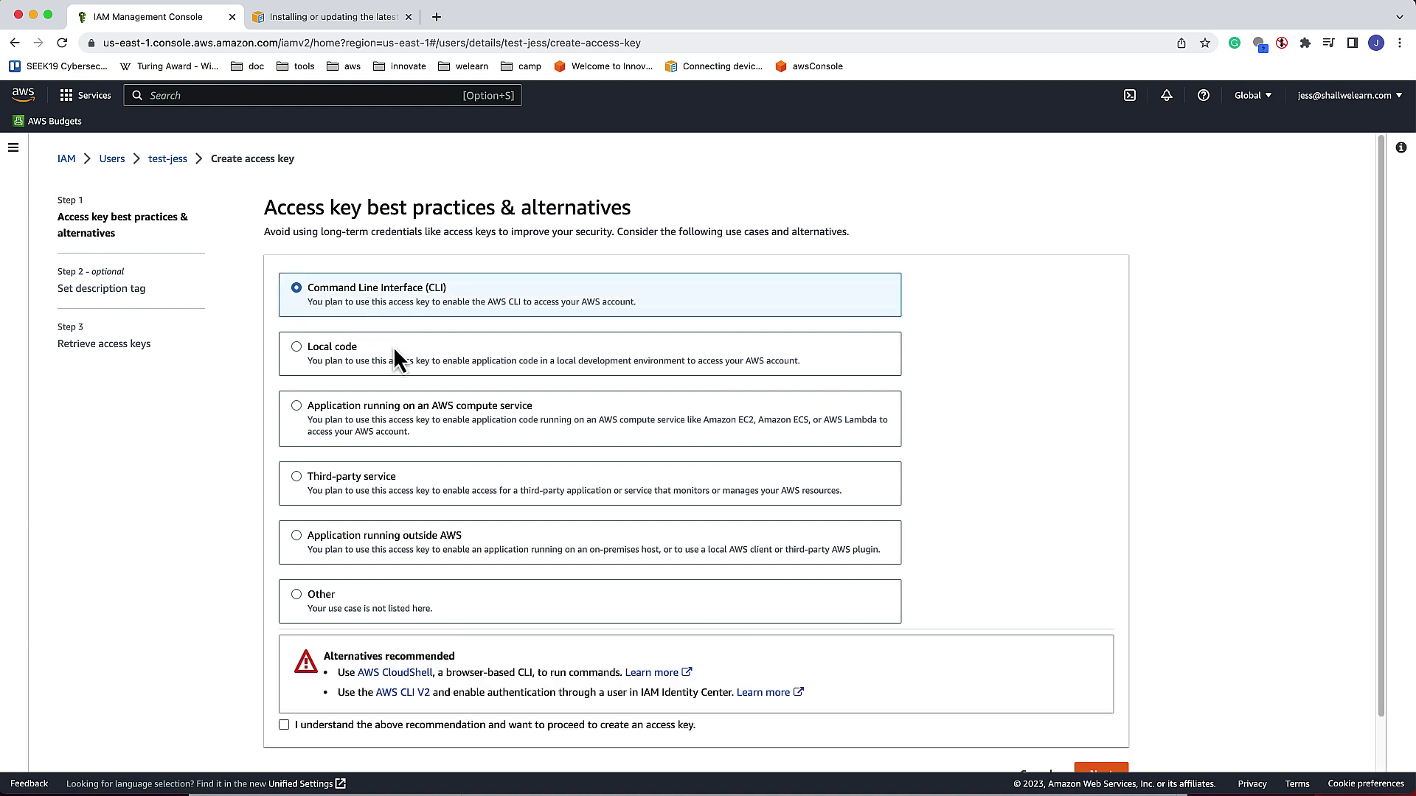
{"action": "scroll", "coordinate": [326, 683], "scroll_direction": "down", "scroll_amount": 1}
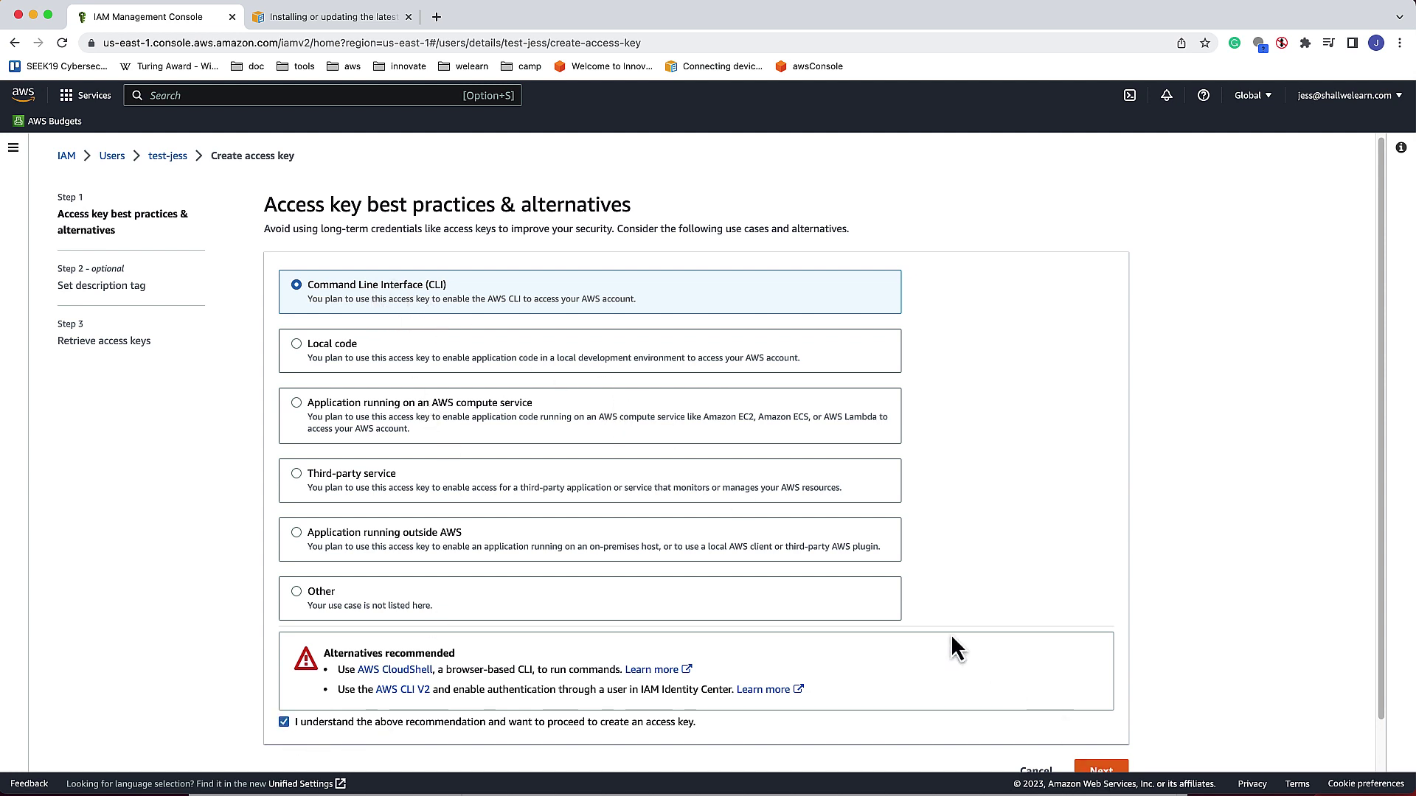
{"action": "scroll", "coordinate": [334, 705], "scroll_direction": "down", "scroll_amount": 2}
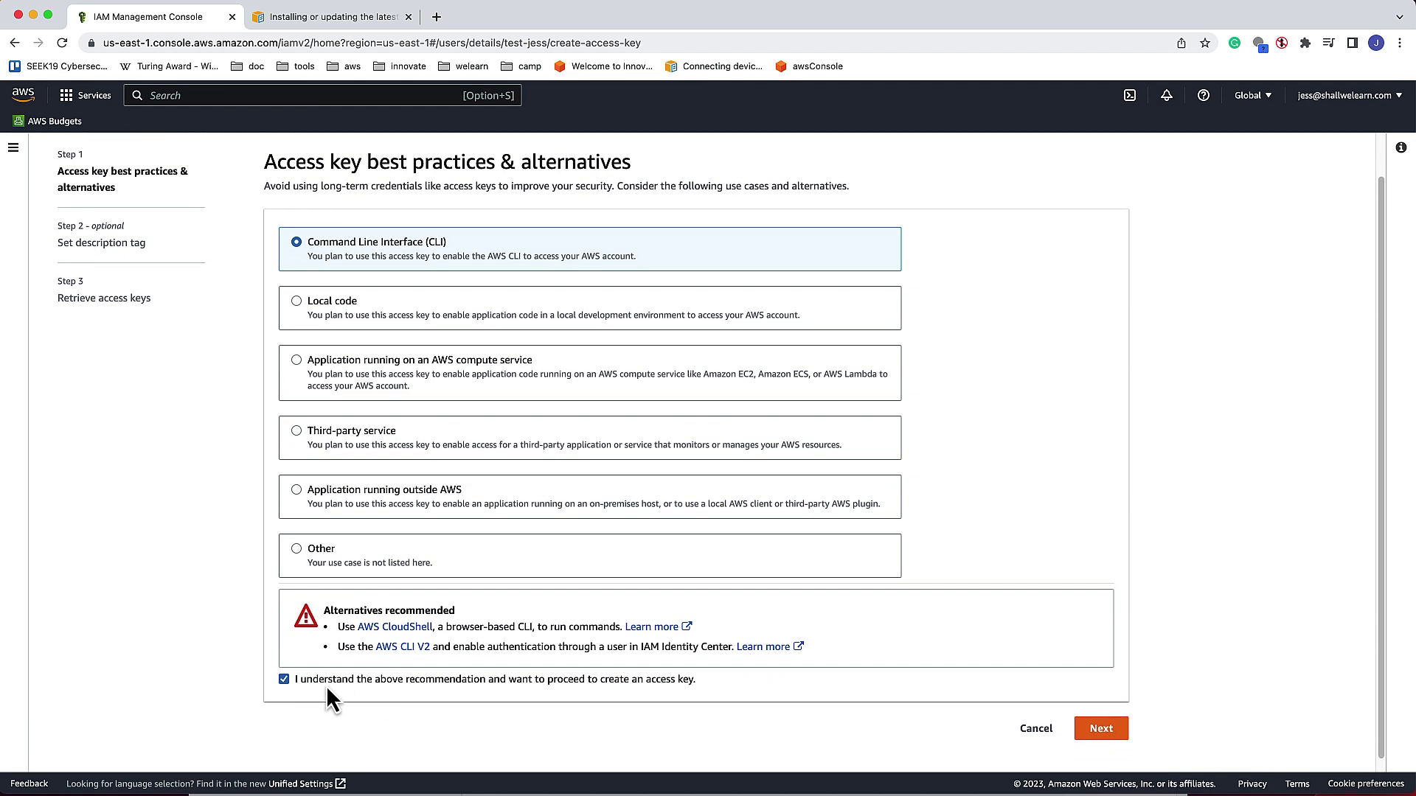
{"action": "left_click", "coordinate": [1109, 735]}
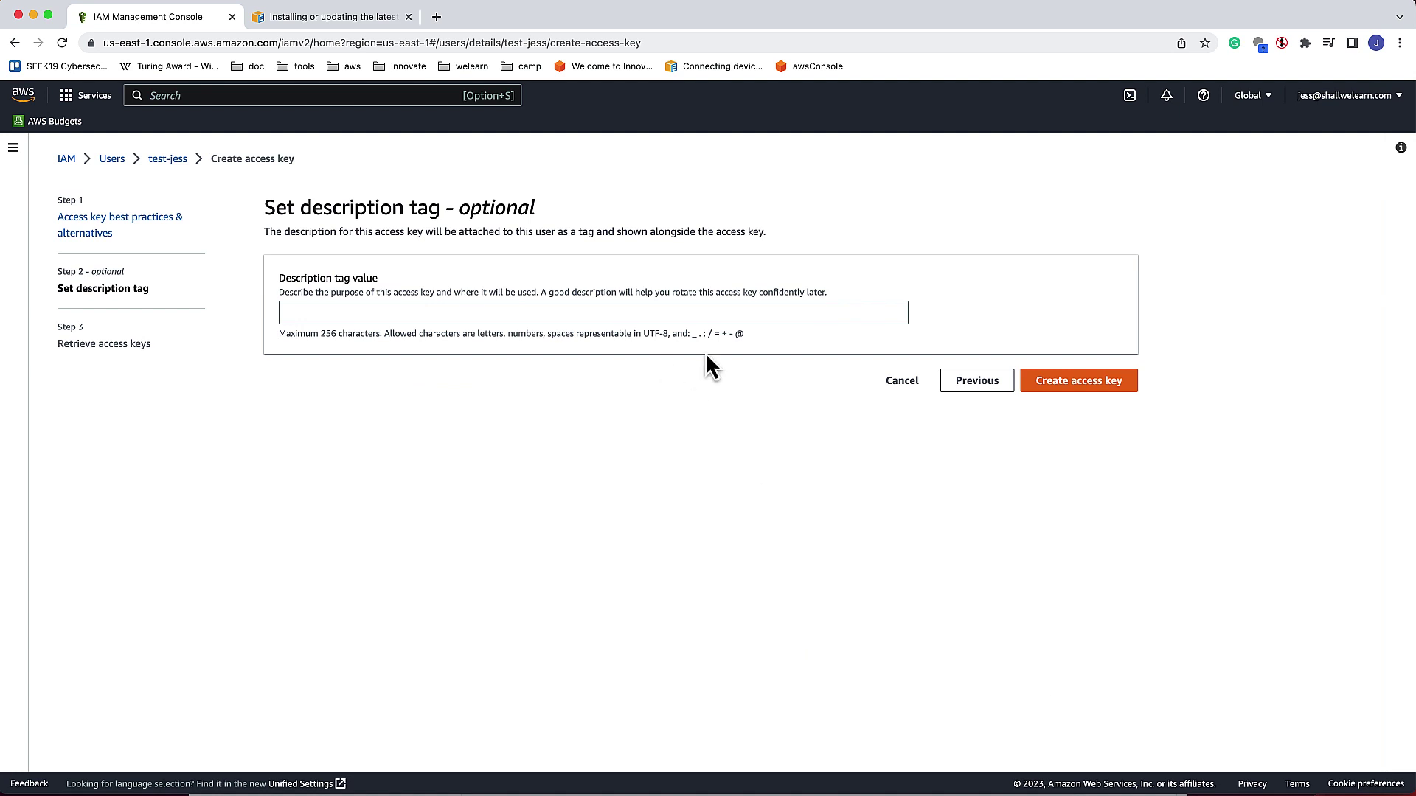
{"action": "left_click", "coordinate": [1074, 384]}
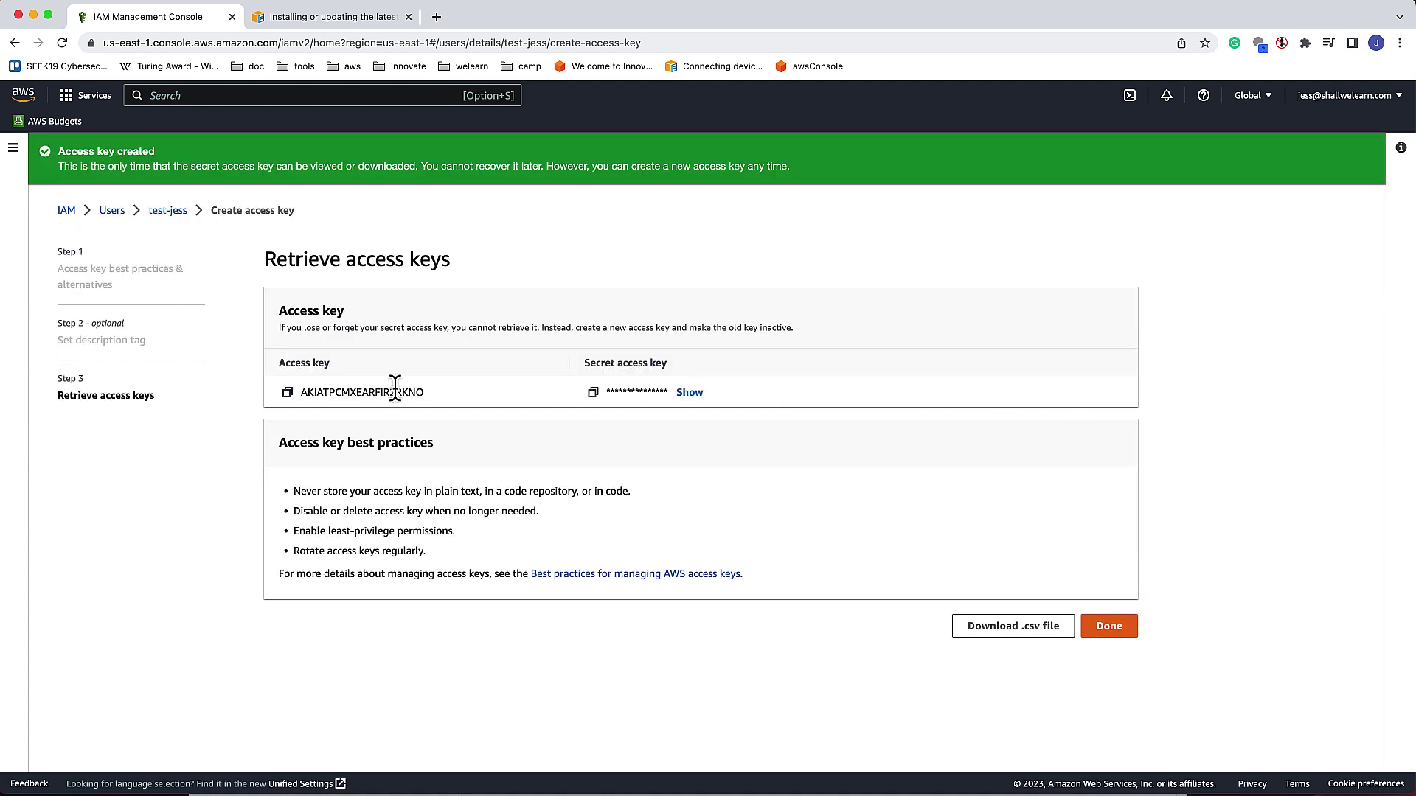
Reveal the secret access key, select the access key ID, and switch to the terminal, placing its window beside the keys
{"action": "left_click", "coordinate": [689, 393]}
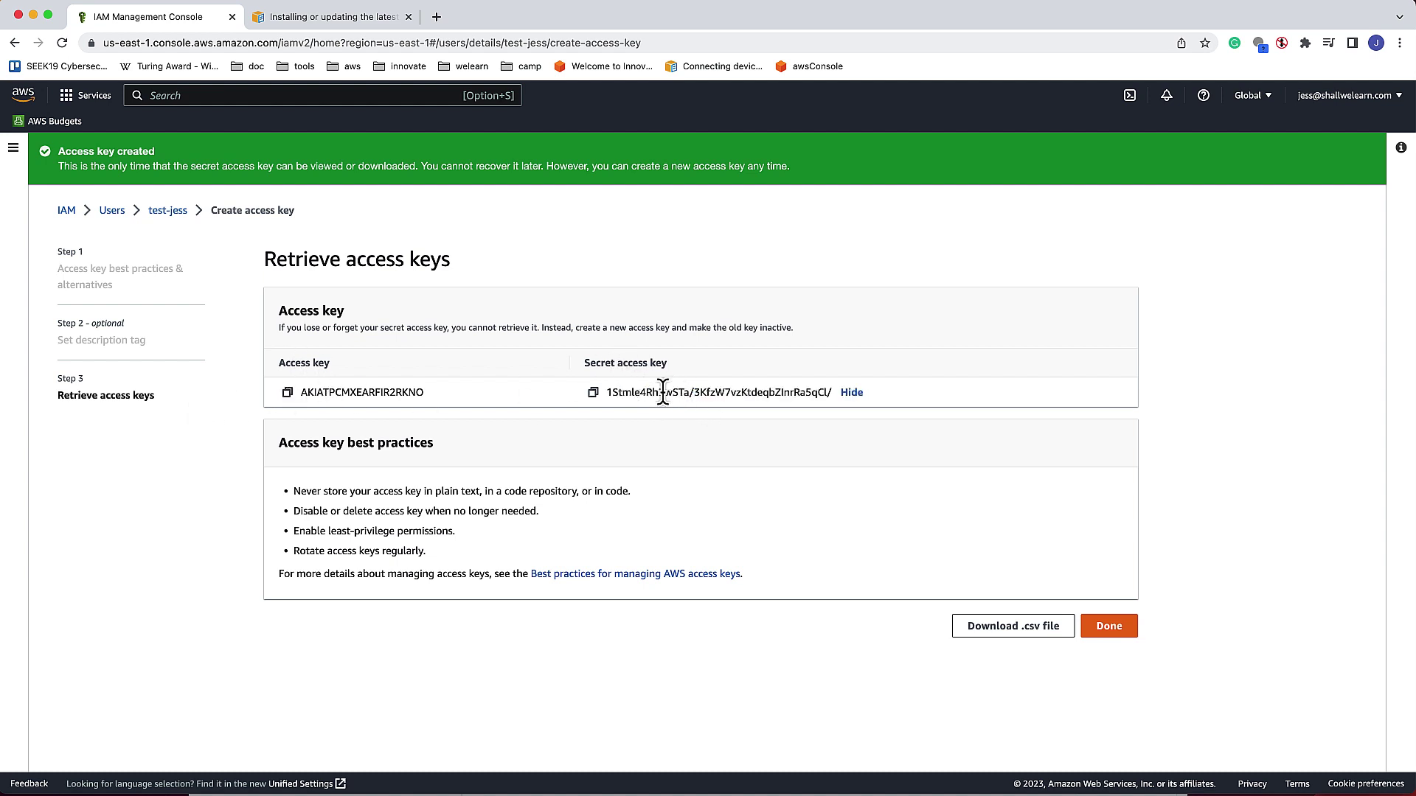
{"action": "double_click", "coordinate": [380, 392]}
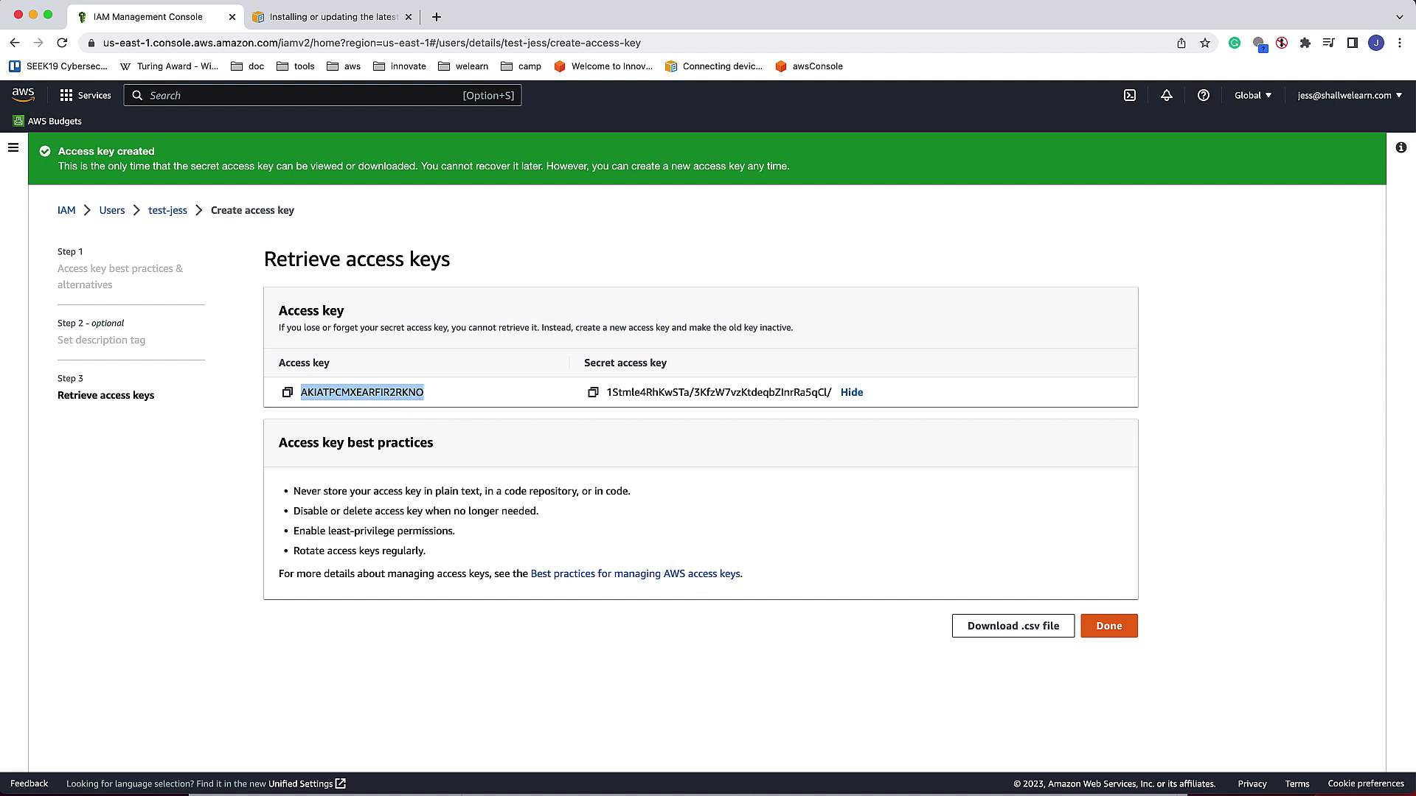
{"action": "left_click", "coordinate": [587, 782]}
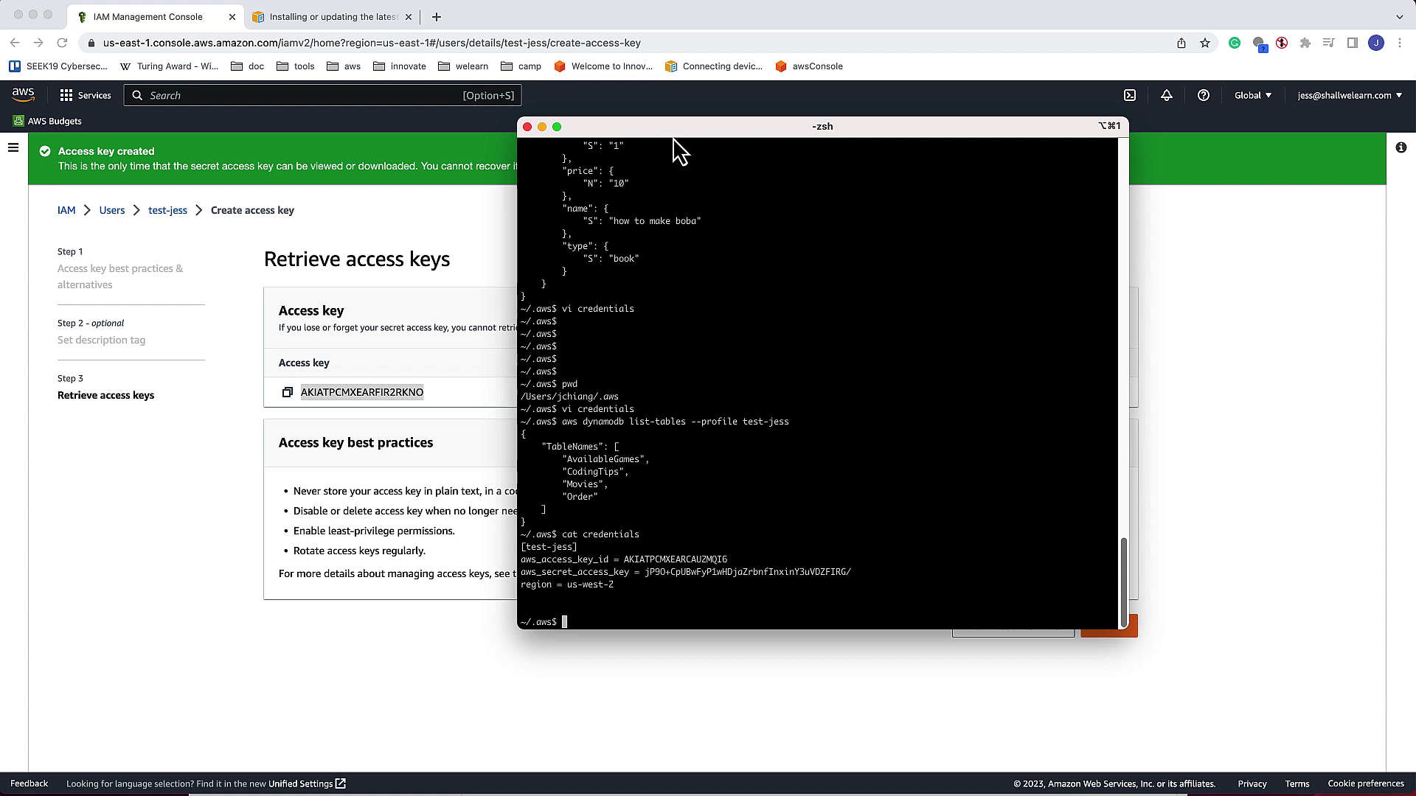
{"action": "left_click_drag", "start_coordinate": [773, 150], "coordinate": [773, 151]}
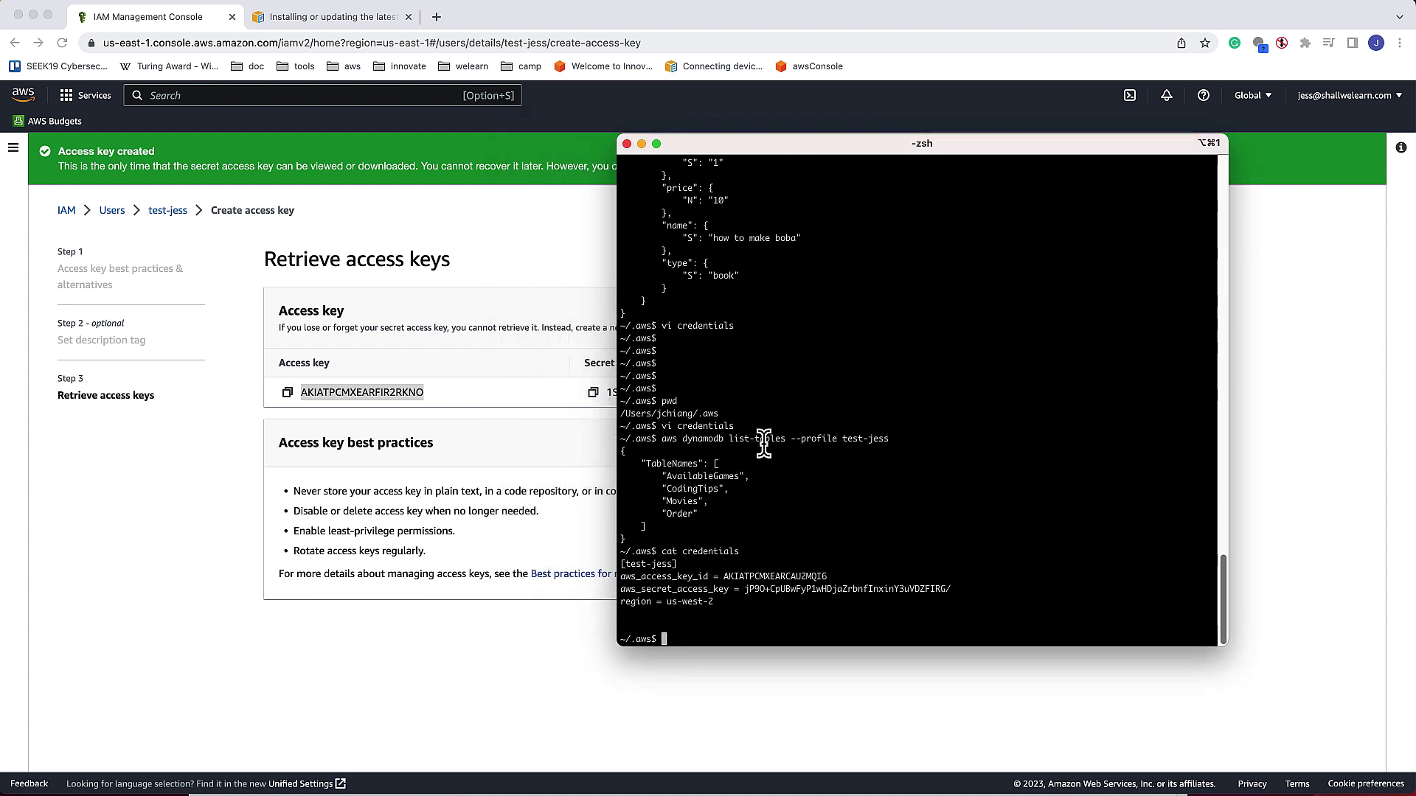
Add a few blank prompt lines and print the working directory with pwd
{"action": "key", "text": "Return"}
{"action": "key", "text": "Return"}
{"action": "key", "text": "Return"}
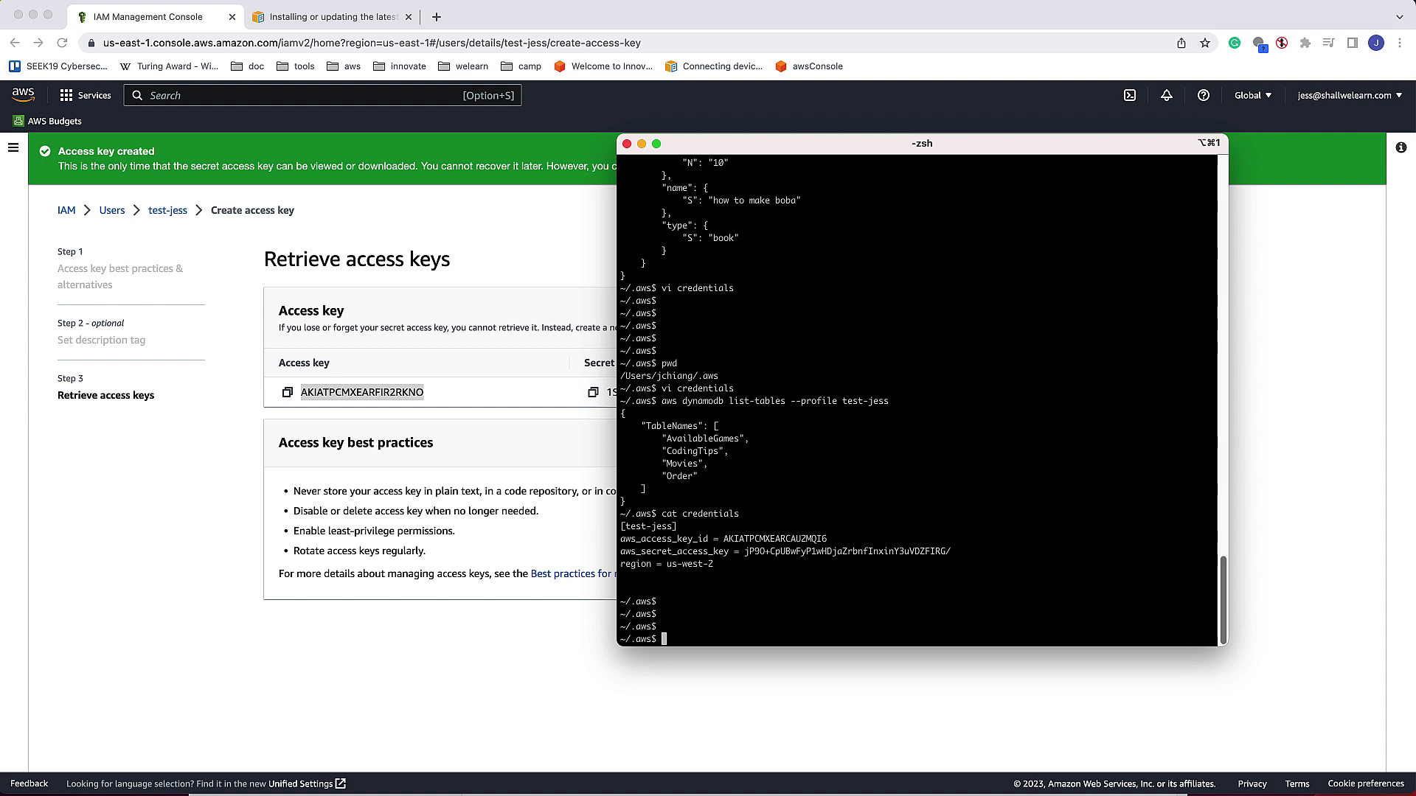
{"action": "type", "text": "pwd"}
{"action": "key", "text": "Return"}
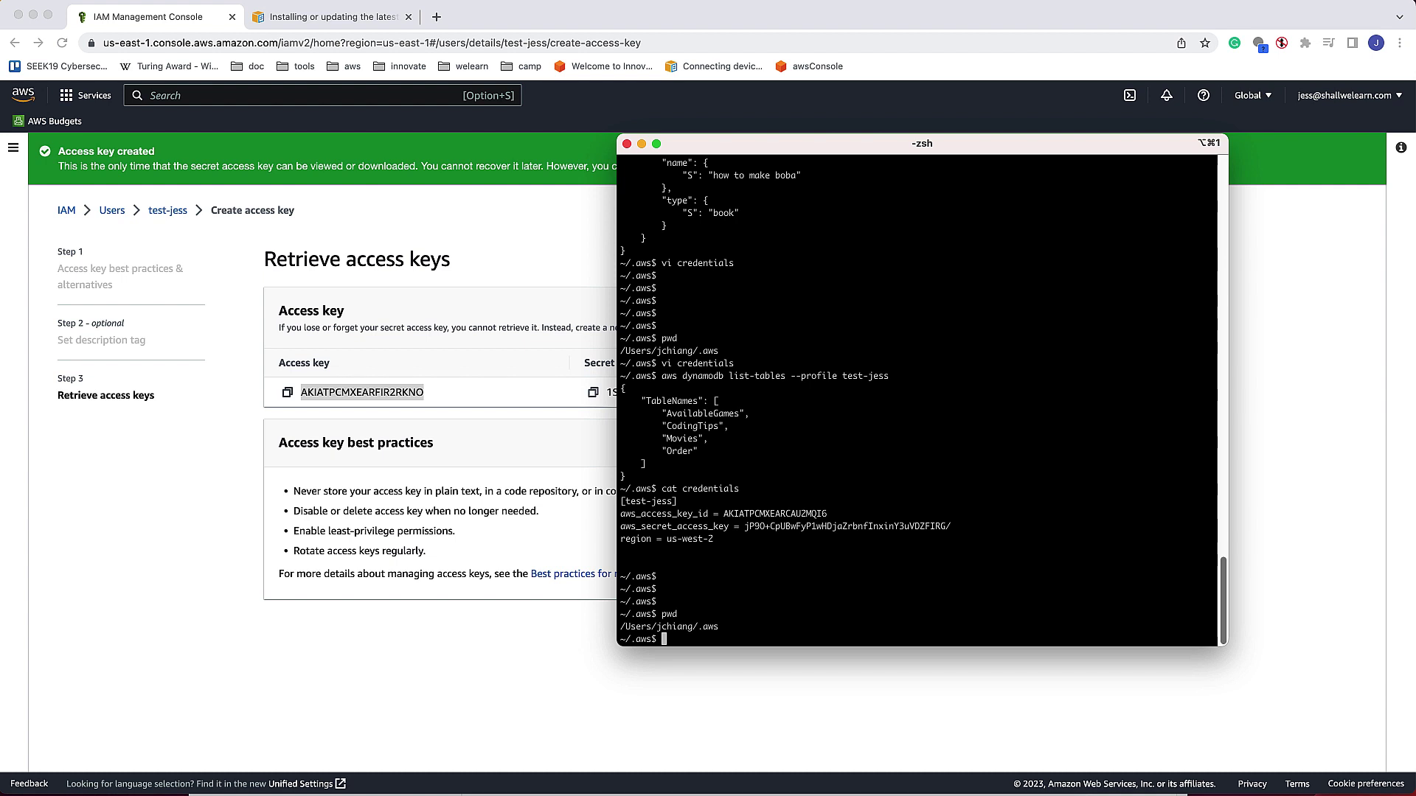
Enlarge the terminal text and open the credentials file in vi
{"action": "key", "text": "super+equal"}
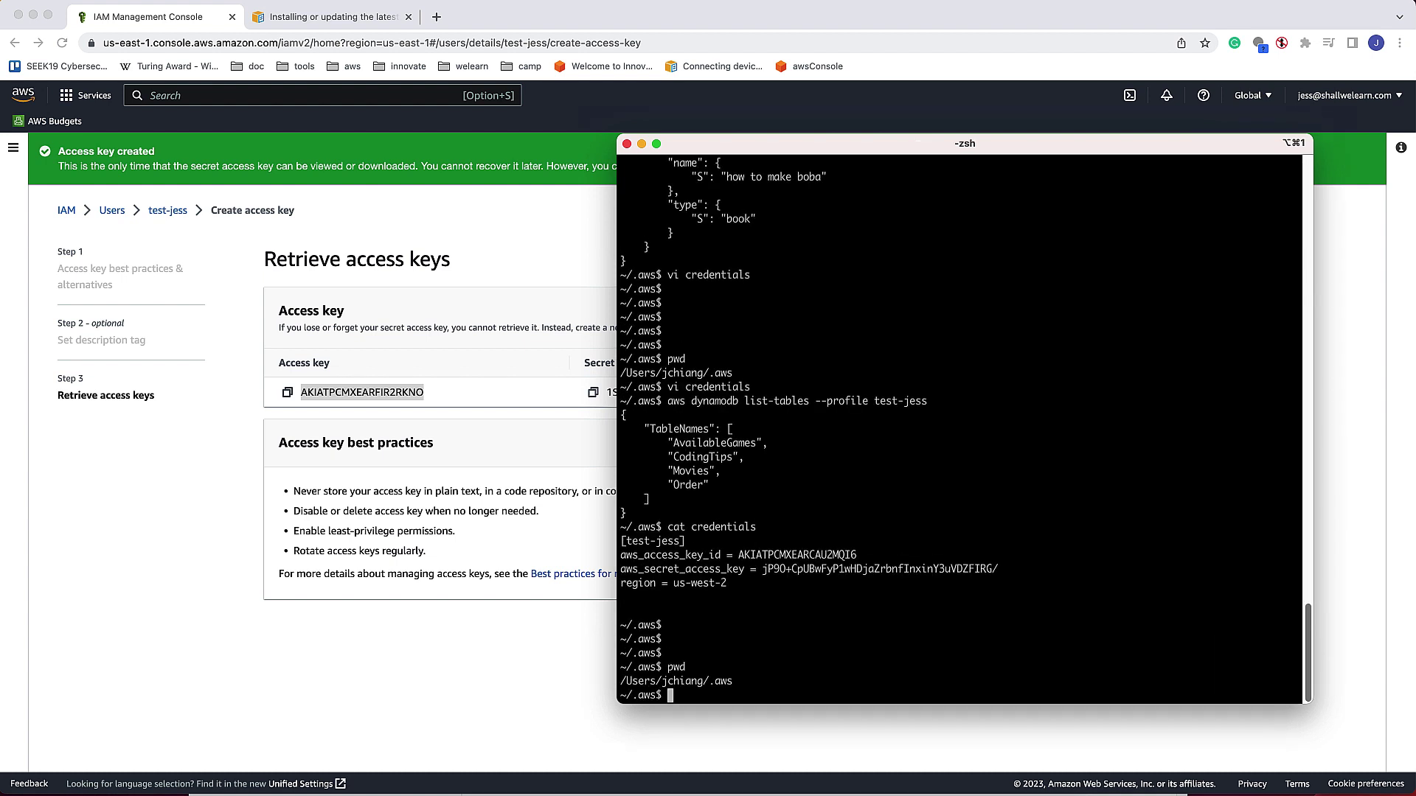
{"action": "type", "text": "vi credentials"}
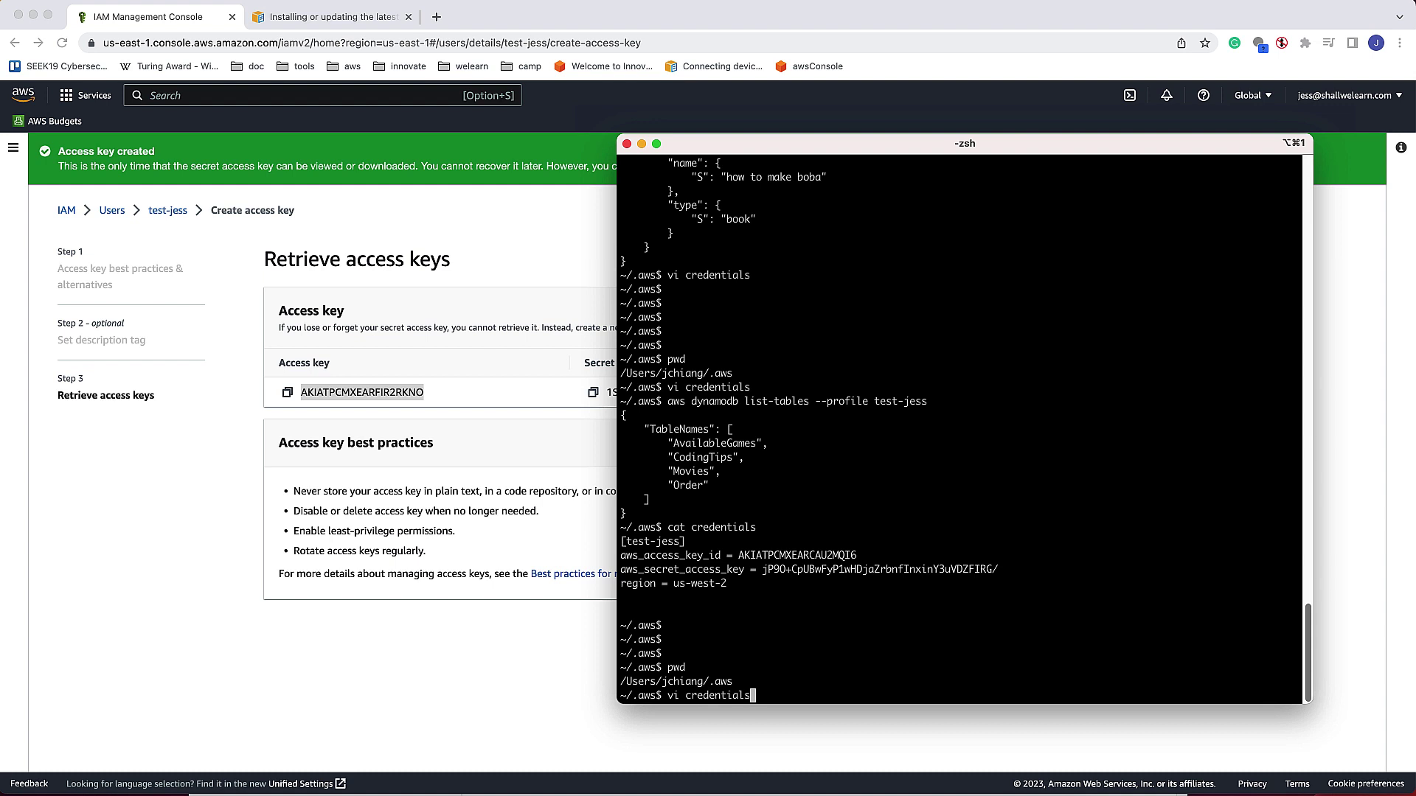
{"action": "key", "text": "Return"}
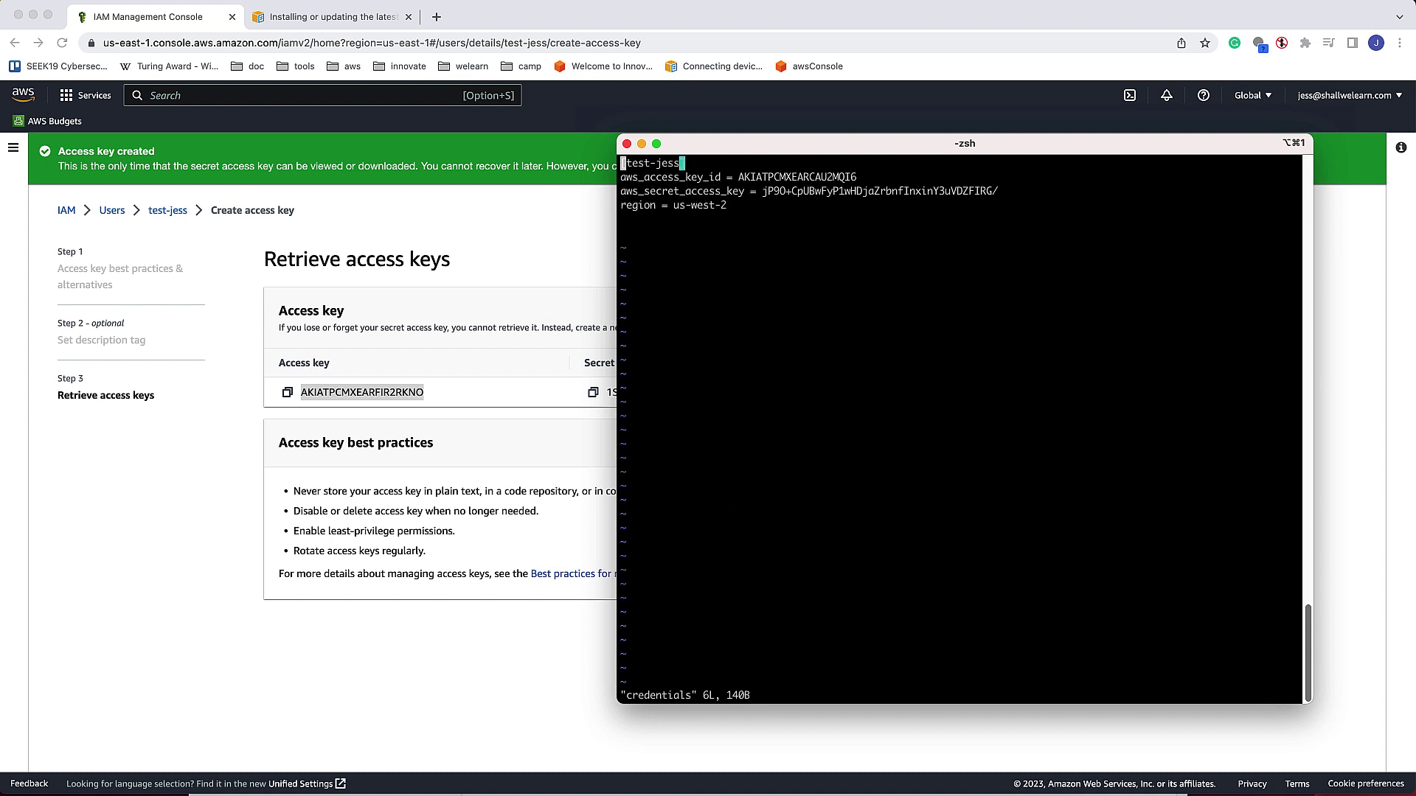
Examine the profile name and access key ID entry in the credentials file, comparing them with the new key in the console
{"action": "key", "text": "Down"}
{"action": "key", "text": "Down"}
{"action": "key", "text": "Down"}
{"action": "key", "text": "Up"}
{"action": "key", "text": "Up"}
{"action": "key", "text": "Up"}
{"action": "key", "text": "Down"}
{"action": "left_click_drag", "start_coordinate": [693, 168], "coordinate": [615, 162]}
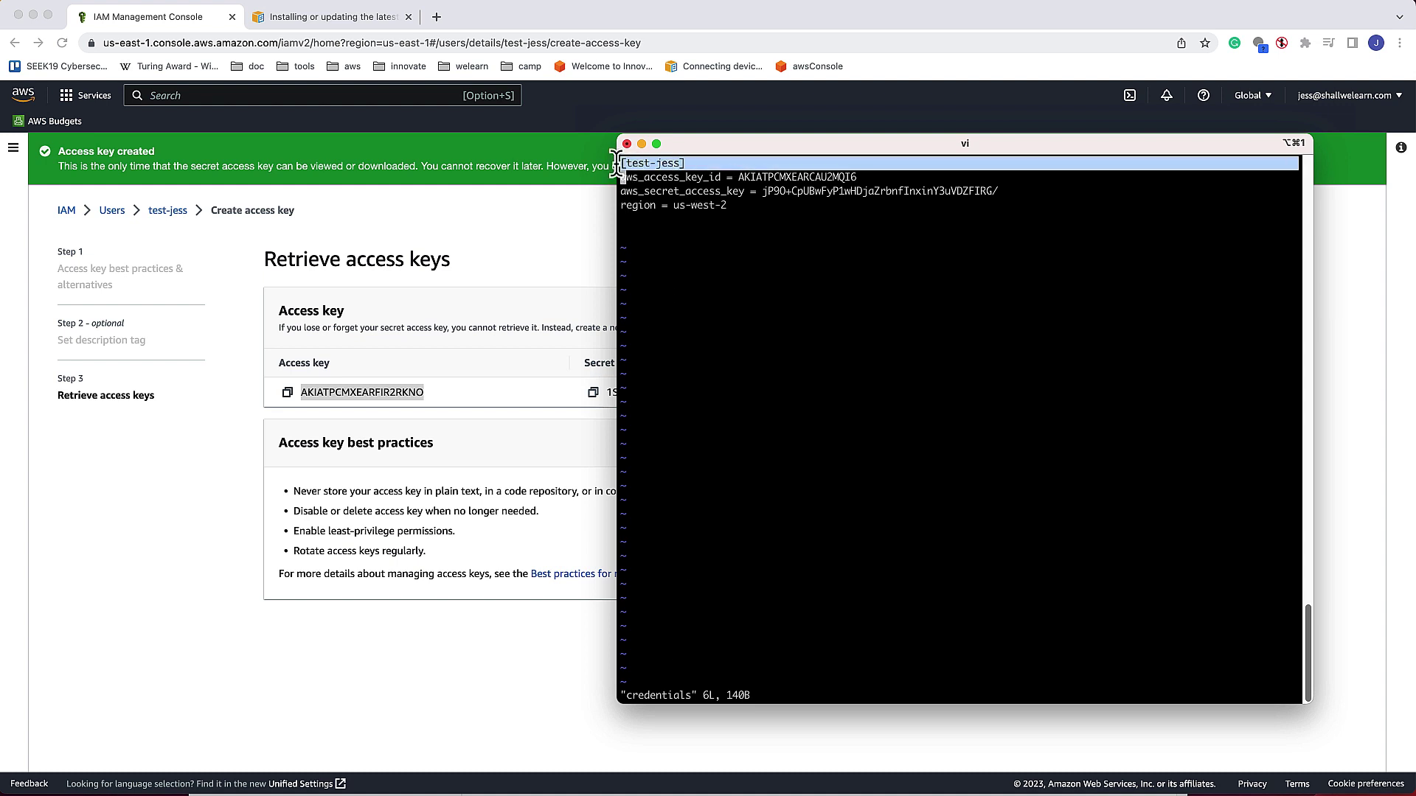
{"action": "left_click", "coordinate": [627, 221]}
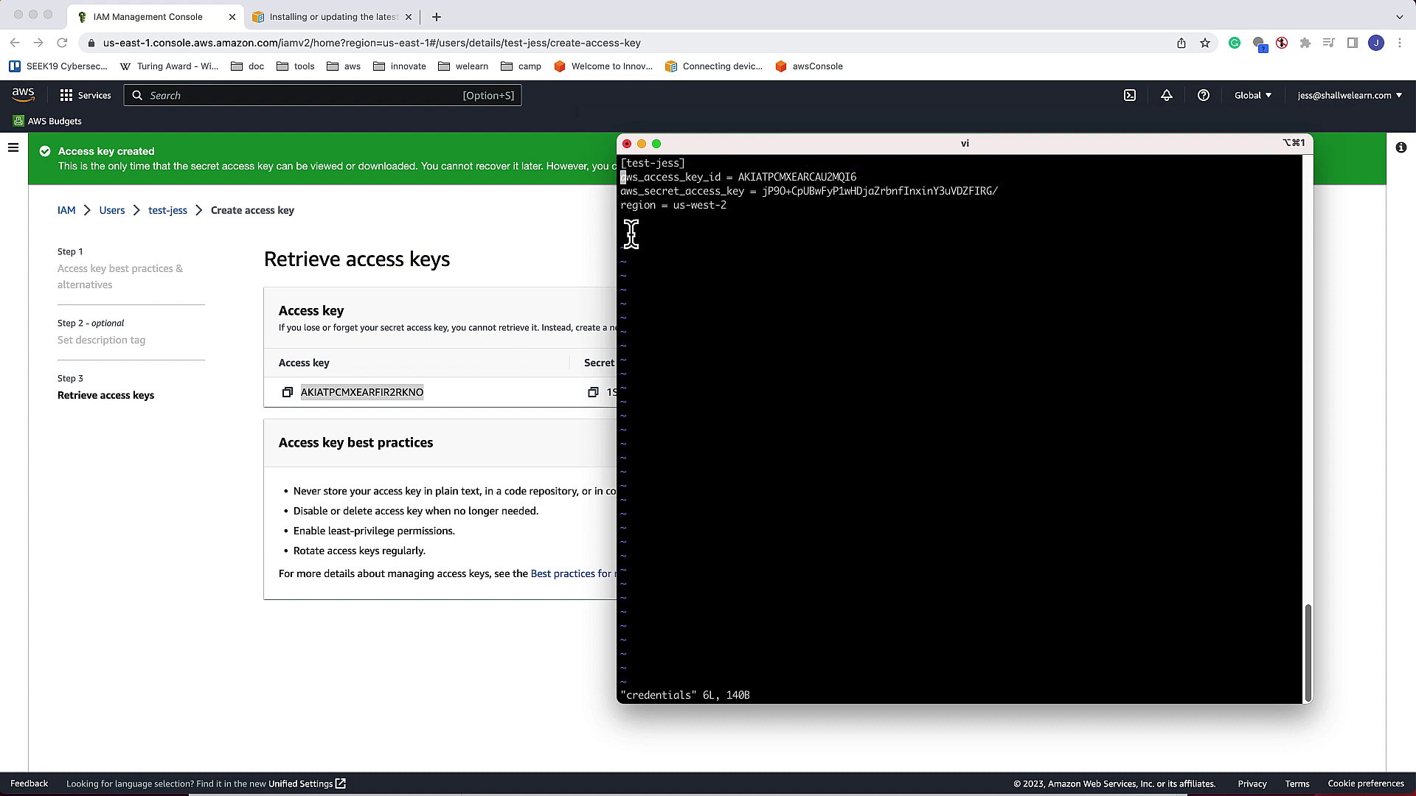
{"action": "double_click", "coordinate": [669, 177]}
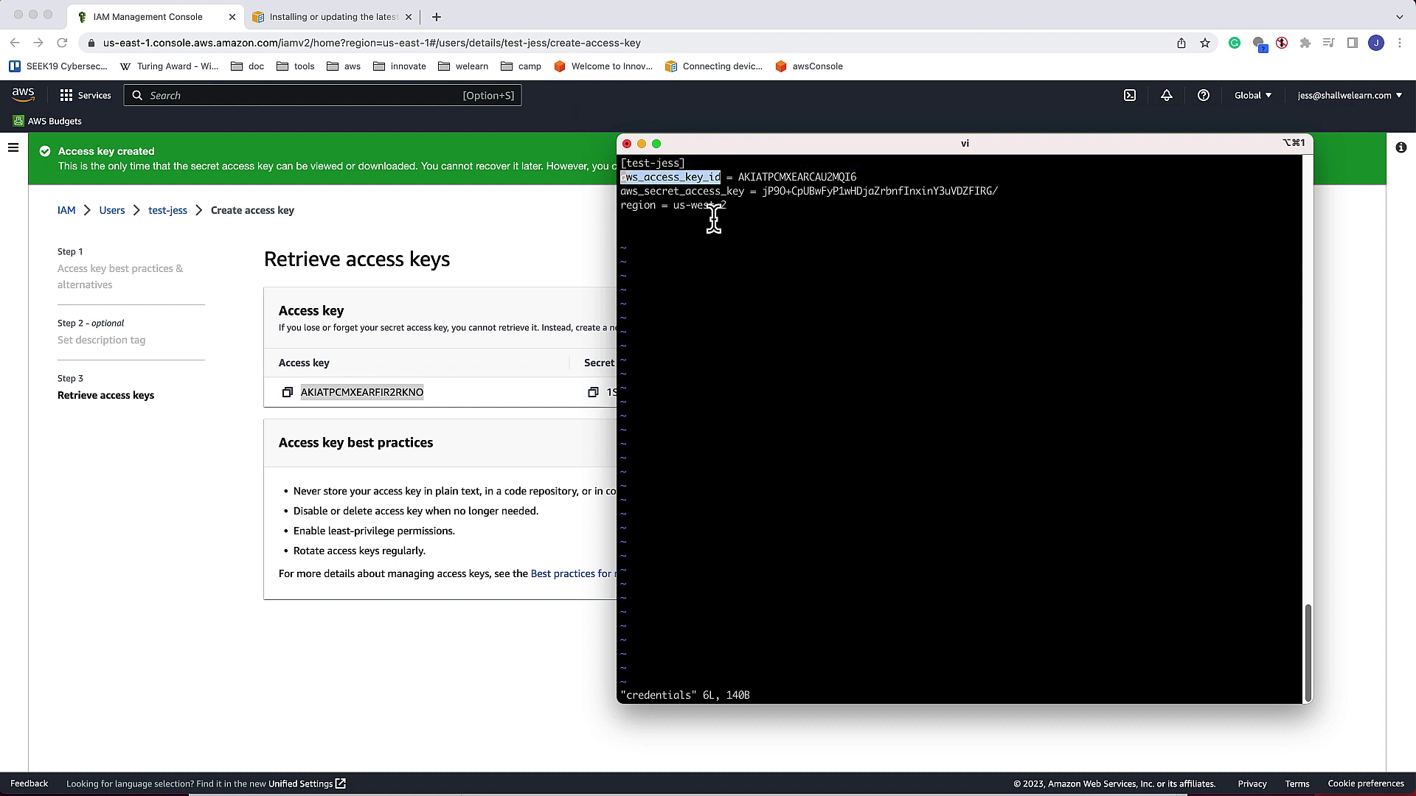
{"action": "double_click", "coordinate": [800, 177]}
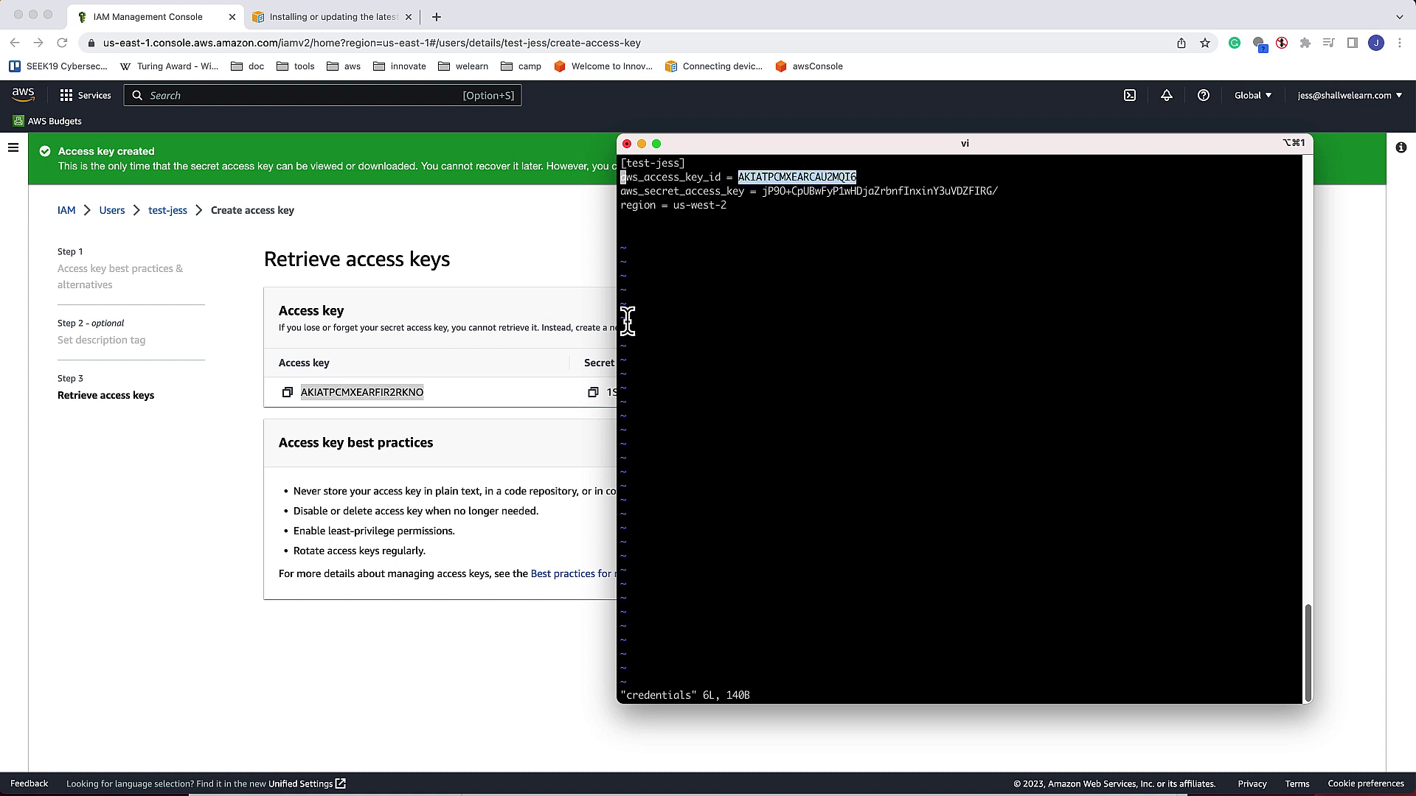
{"action": "left_click", "coordinate": [379, 384]}
{"action": "double_click", "coordinate": [382, 391]}
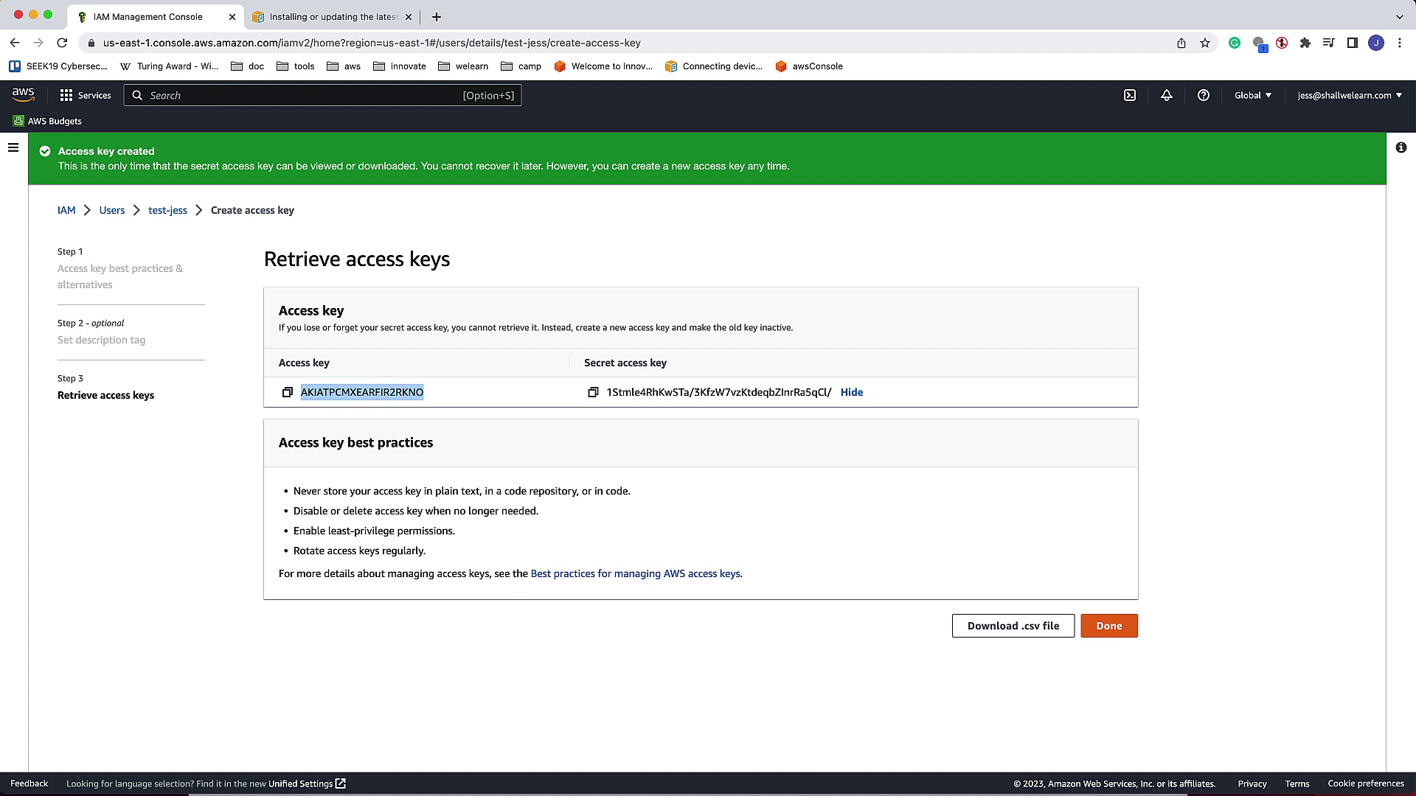
{"action": "key", "text": "super+Tab"}
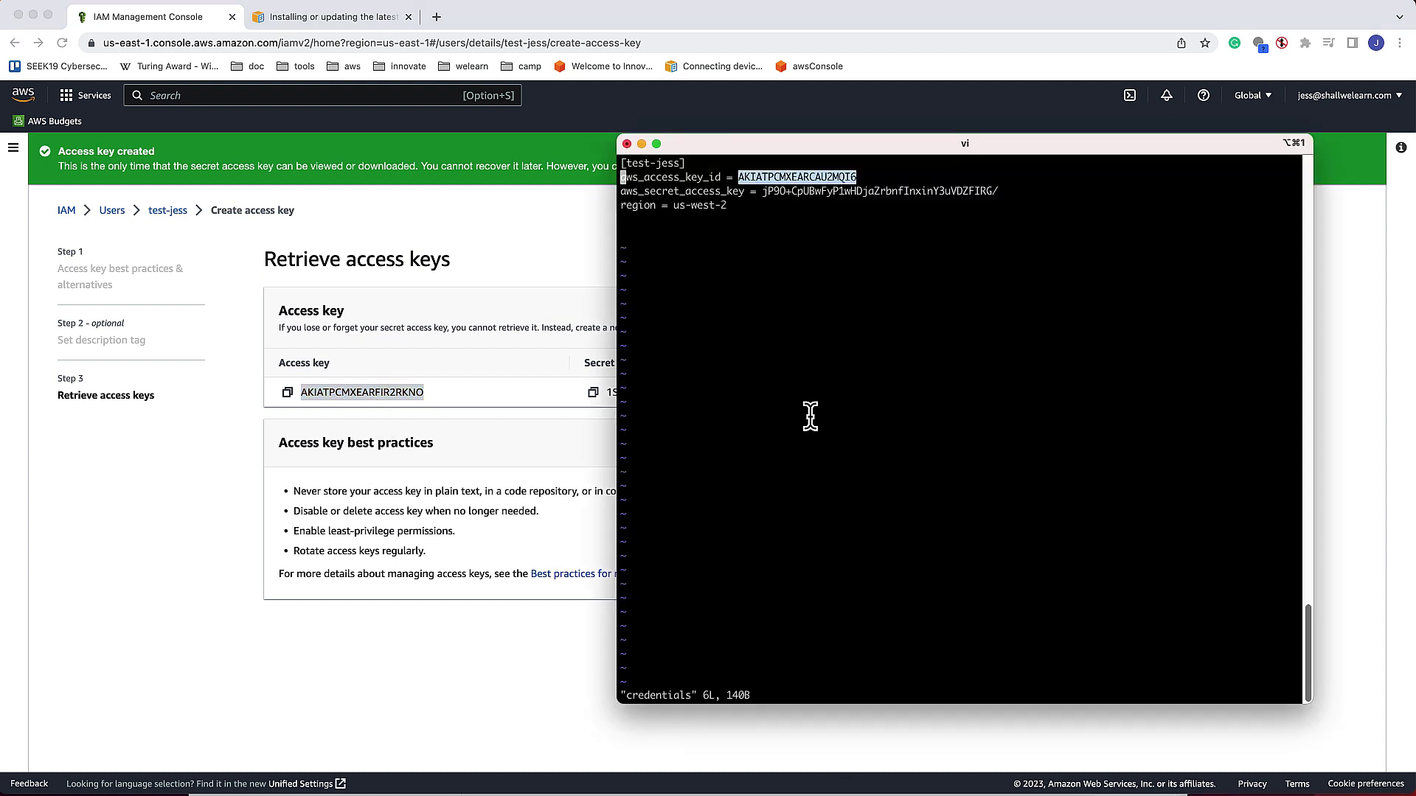
Delete the existing aws_access_key_id value in the credentials file and enter insert mode after the equals sign
{"action": "key", "text": "Right"}
{"action": "key", "text": "Right"}
{"action": "key", "text": "Right"}
{"action": "key", "text": "Right"}
{"action": "key", "text": "Right"}
{"action": "key", "text": "Right"}
{"action": "key", "text": "Right"}
{"action": "key", "text": "Right"}
{"action": "key", "text": "Right"}
{"action": "key", "text": "Right"}
{"action": "key", "text": "Right"}
{"action": "key", "text": "Right"}
{"action": "key", "text": "Right"}
{"action": "key", "text": "Right"}
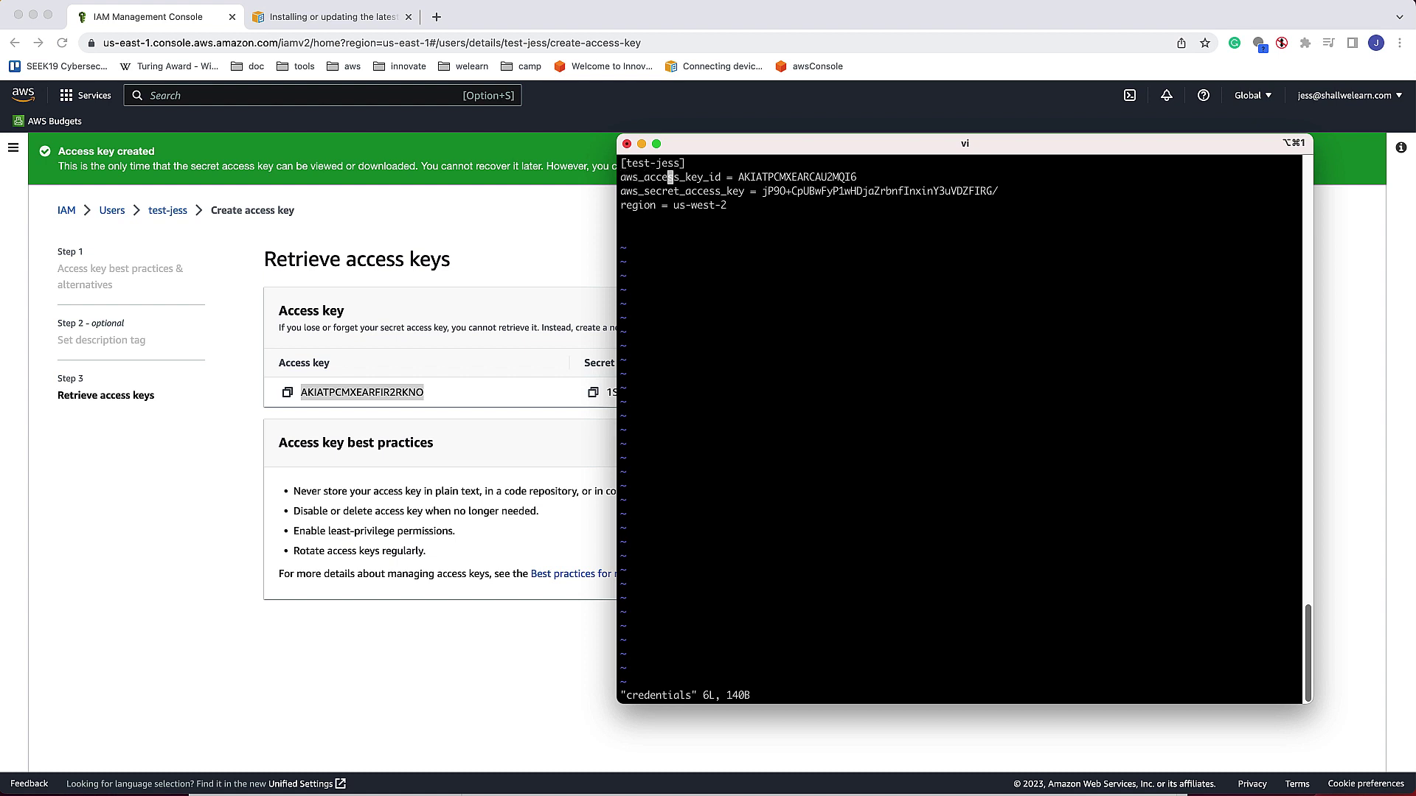
{"action": "key", "text": "Right"}
{"action": "key", "text": "Right"}
{"action": "key", "text": "Right"}
{"action": "key", "text": "Right"}
{"action": "key", "text": "Right"}
{"action": "key", "text": "Right"}
{"action": "key", "text": "D"}
{"action": "key", "text": "a"}
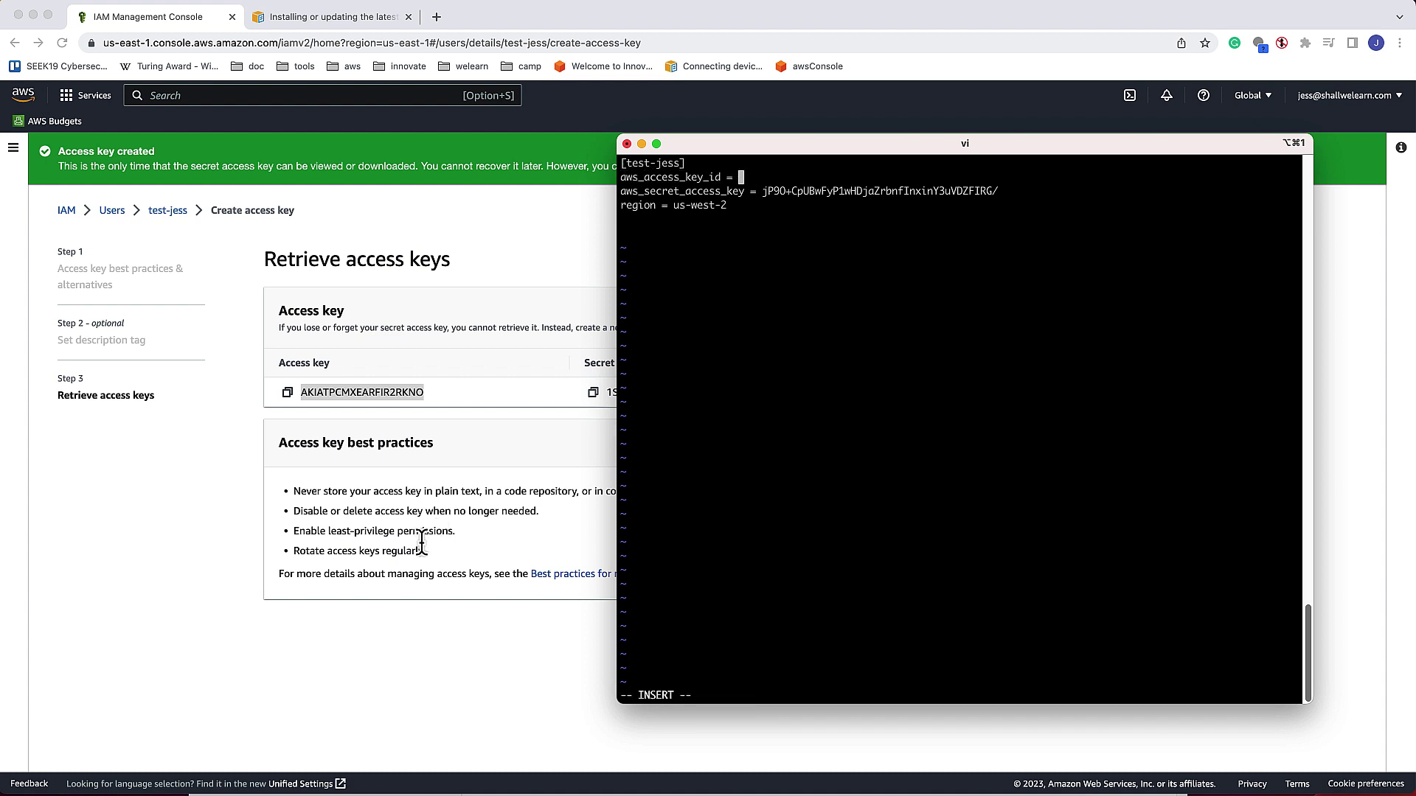
Copy the new access key ID and secret access key from the console and paste them into their fields in the credentials file
{"action": "double_click", "coordinate": [355, 396]}
{"action": "key", "text": "super+c"}
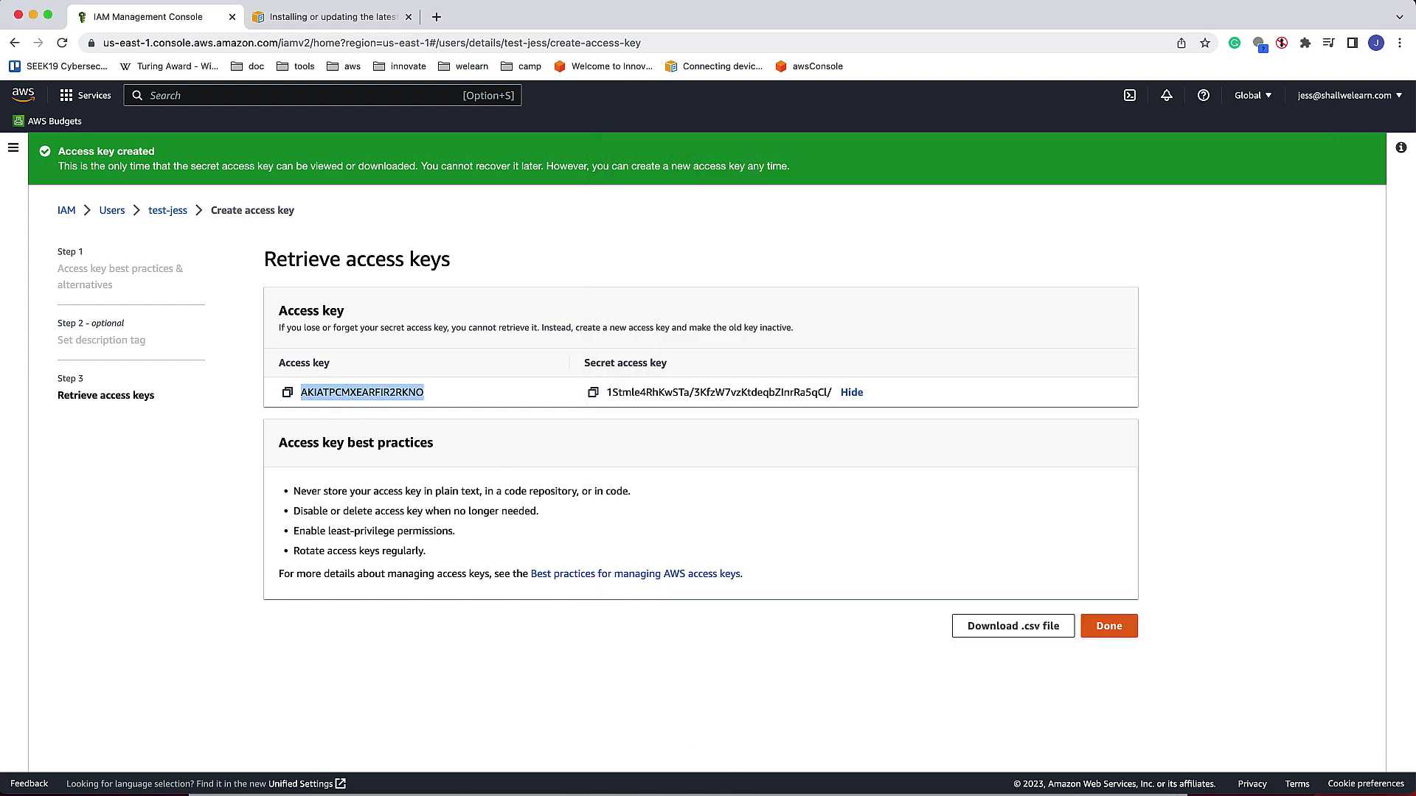
{"action": "key", "text": "super+Tab"}
{"action": "key", "text": "super+v"}
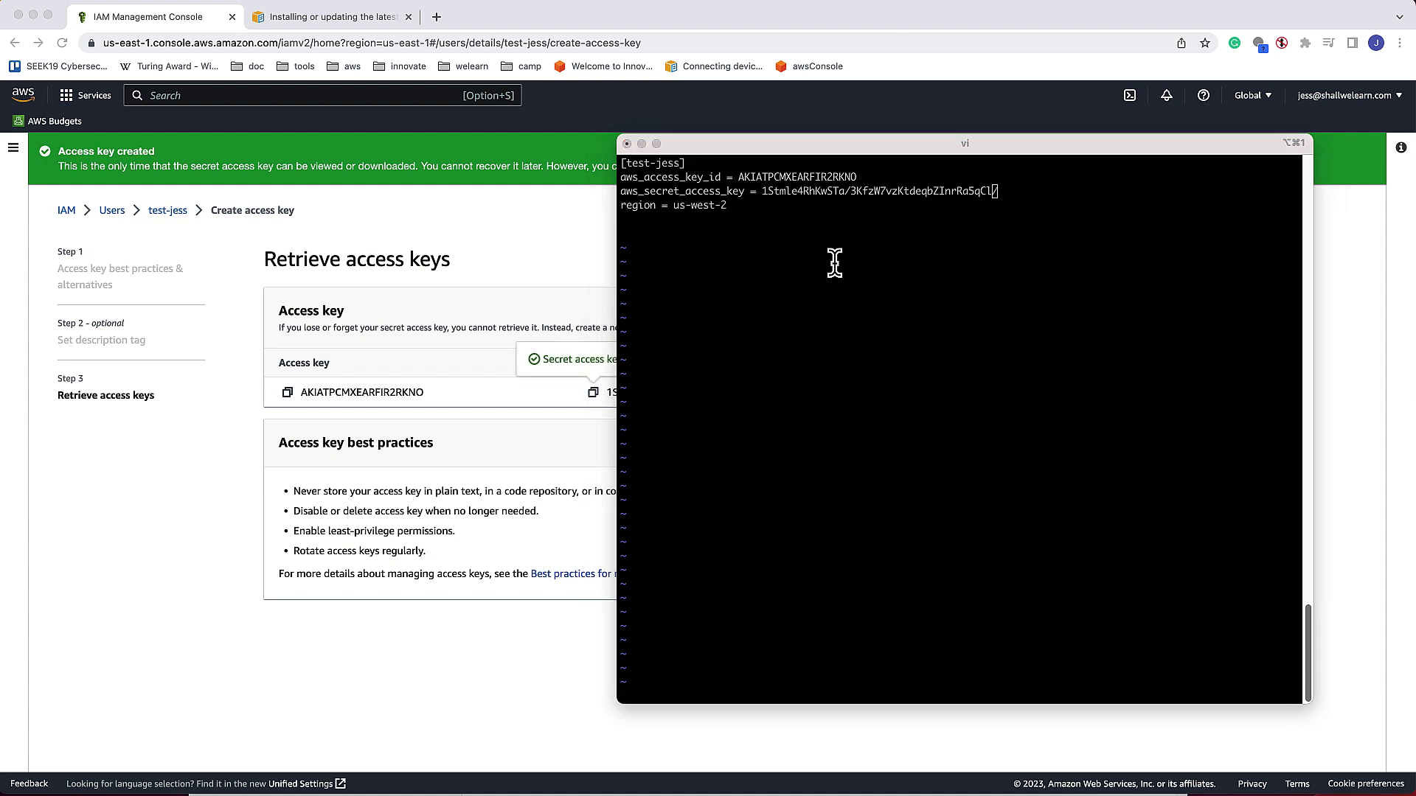
Save the credentials file and quit vi with :wq!, and enlarge the terminal text by two levels
{"action": "left_click", "coordinate": [835, 263]}
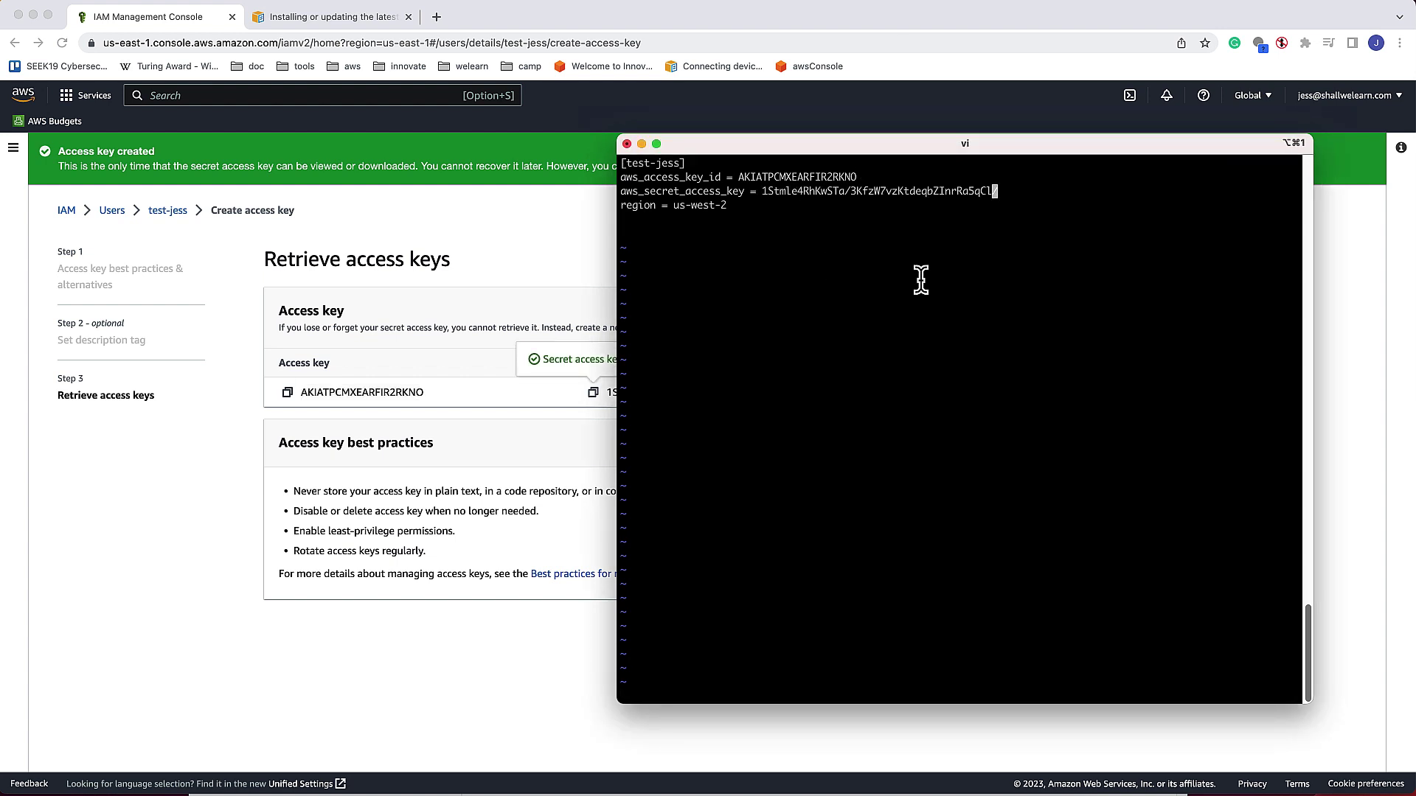
{"action": "type", "text": ":wq!"}
{"action": "key", "text": "Return"}
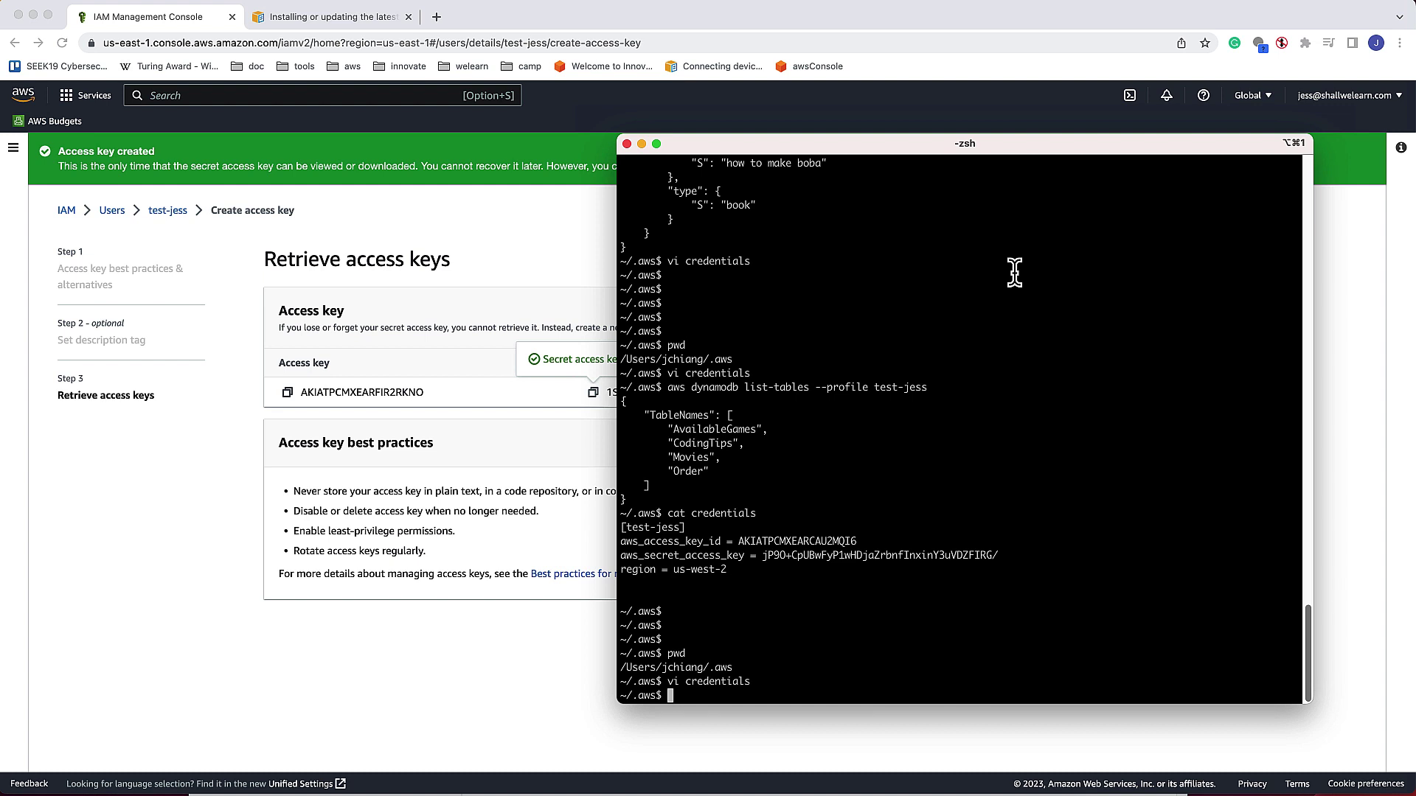
{"action": "key", "text": "super+equal"}
{"action": "key", "text": "super+equal"}
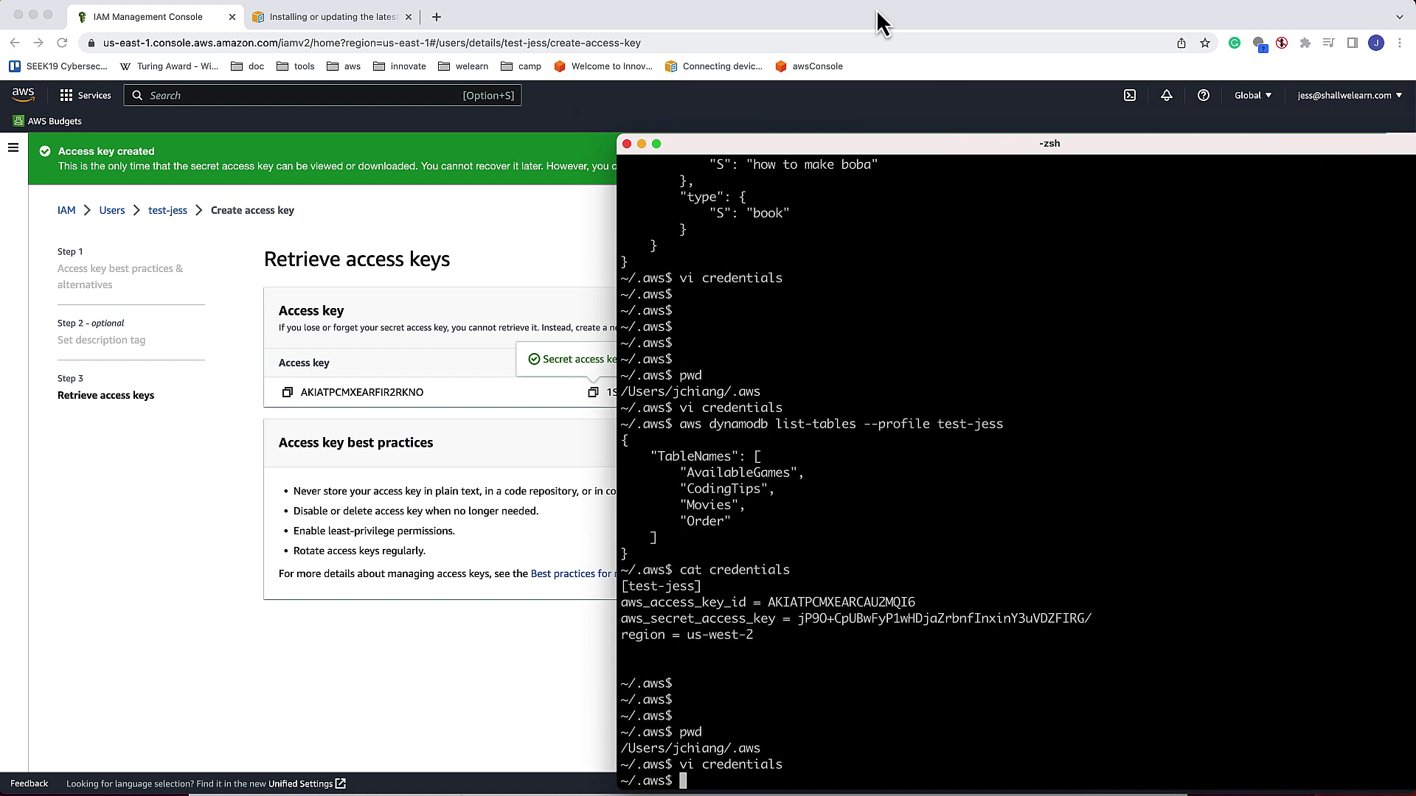
Run aws dynamodb list-tables with the --profile option set to the test user's profile from the credentials file
{"action": "left_click_drag", "start_coordinate": [812, 145], "coordinate": [702, 100]}
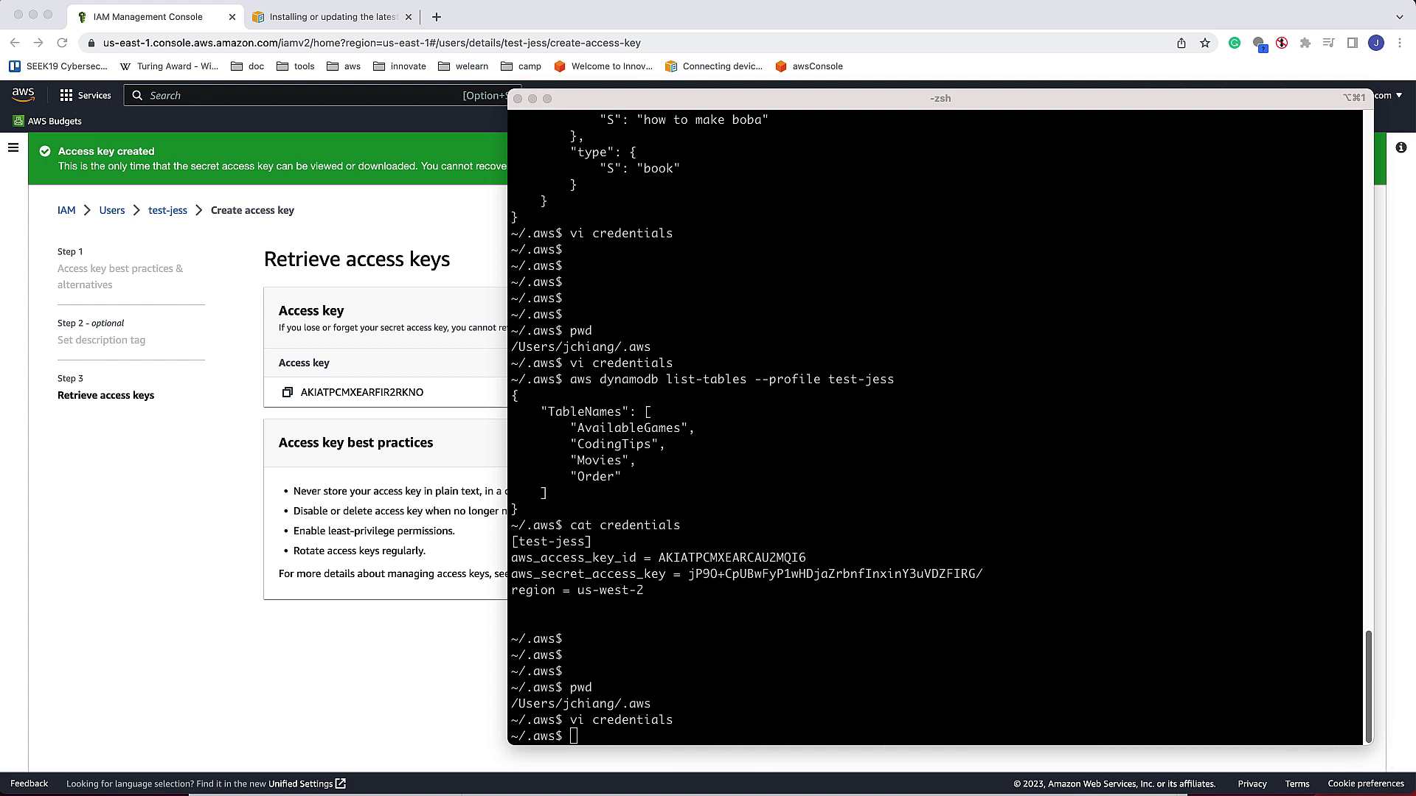
{"action": "left_click", "coordinate": [1001, 675]}
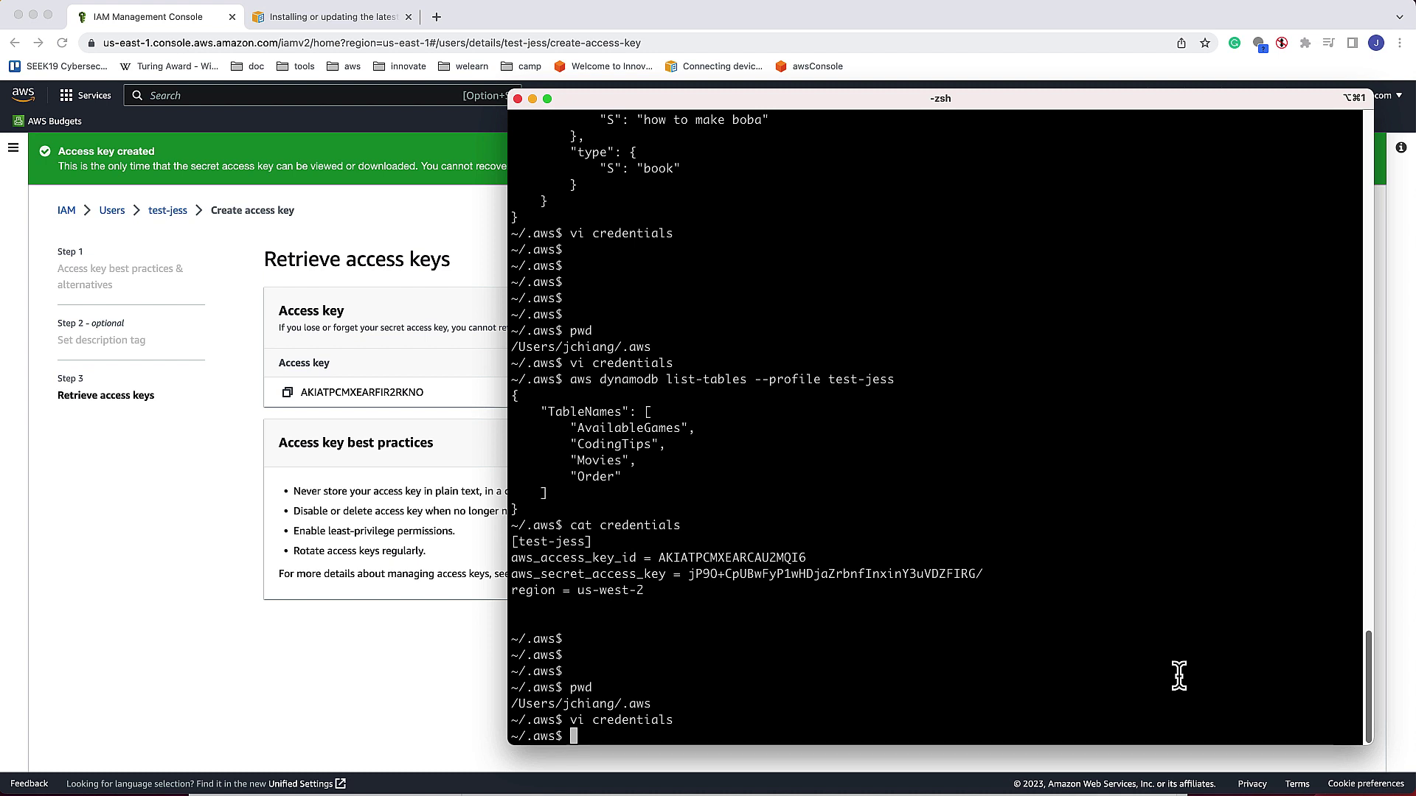
{"action": "key", "text": "super+v"}
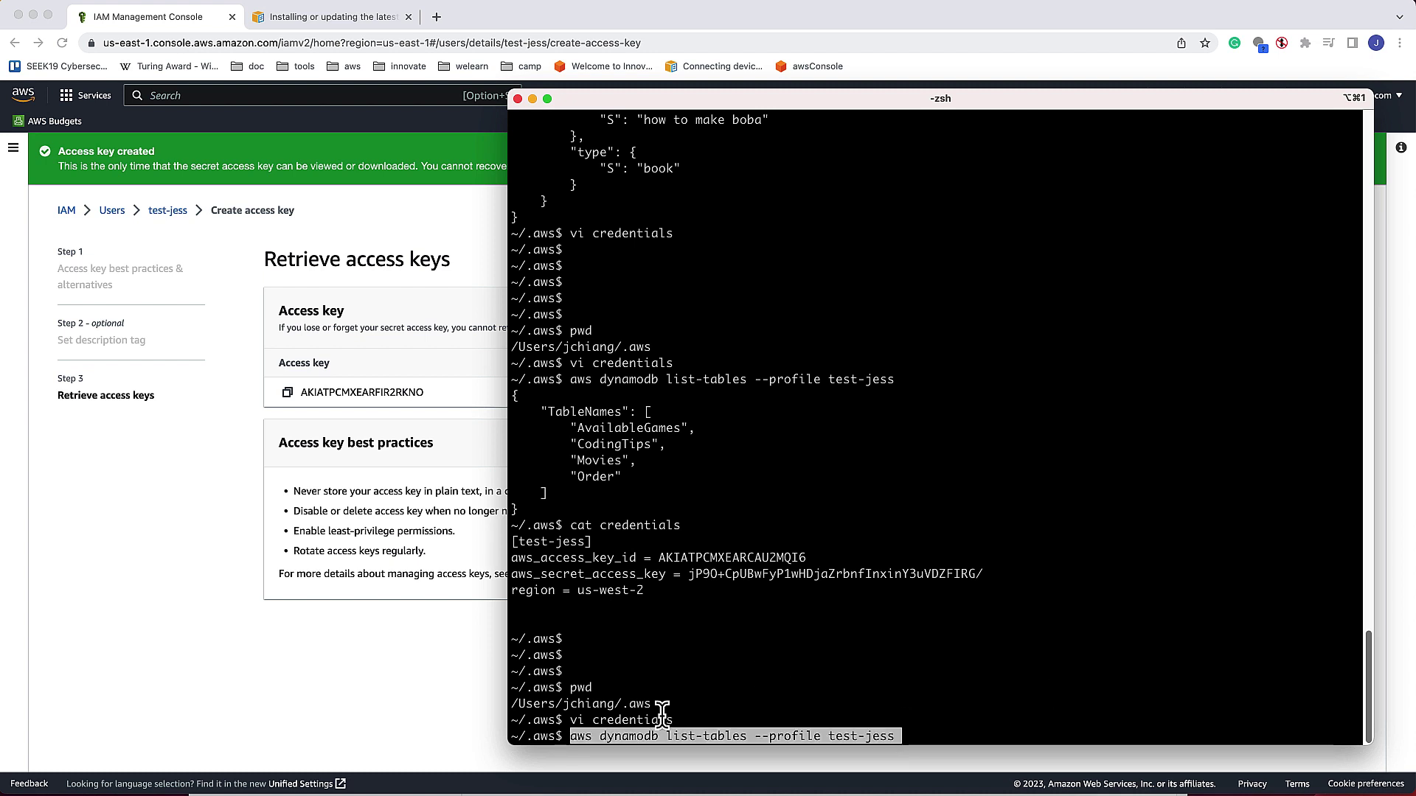
{"action": "left_click_drag", "start_coordinate": [573, 744], "coordinate": [669, 737]}
{"action": "double_click", "coordinate": [870, 736]}
{"action": "left_click", "coordinate": [830, 734]}
{"action": "left_click_drag", "start_coordinate": [584, 541], "coordinate": [519, 542]}
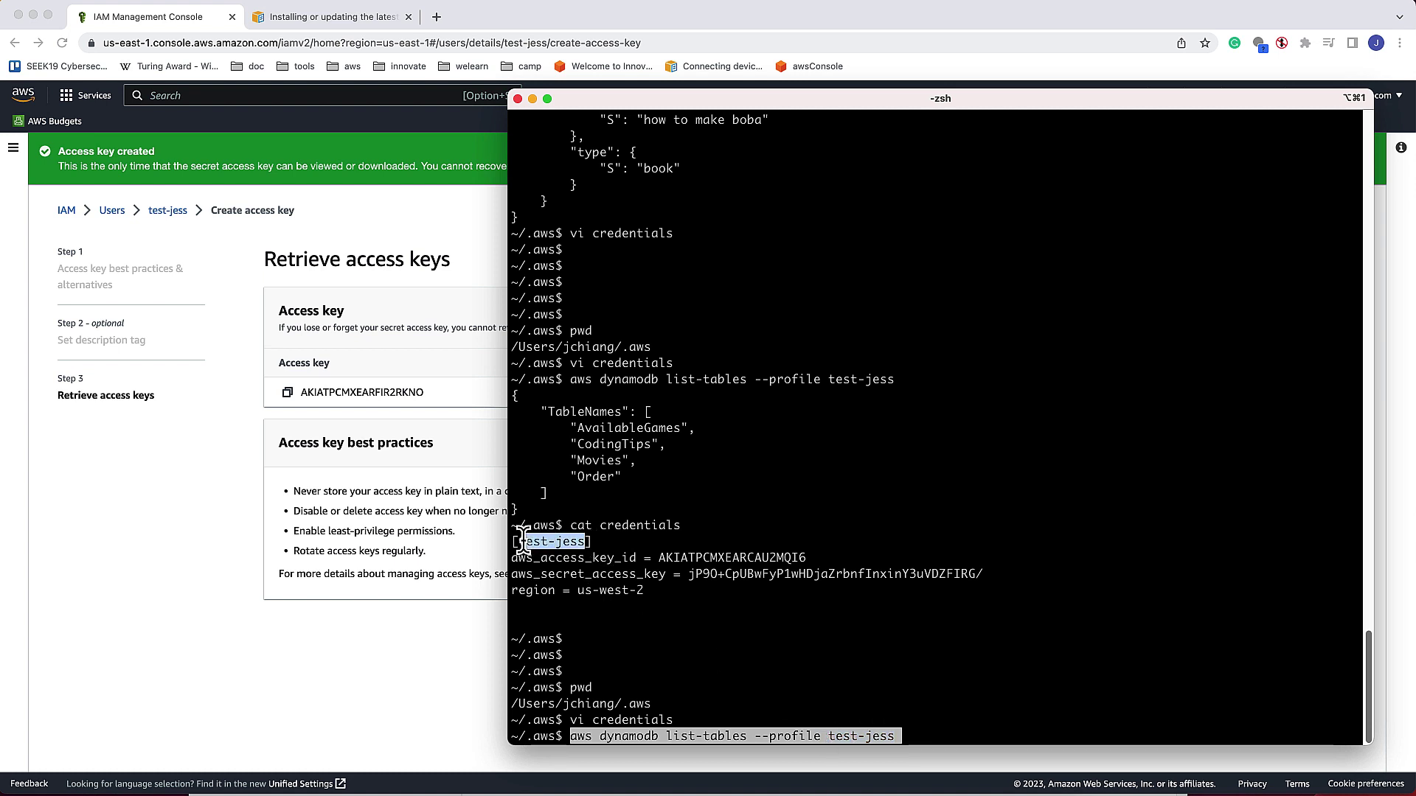
{"action": "left_click", "coordinate": [736, 701]}
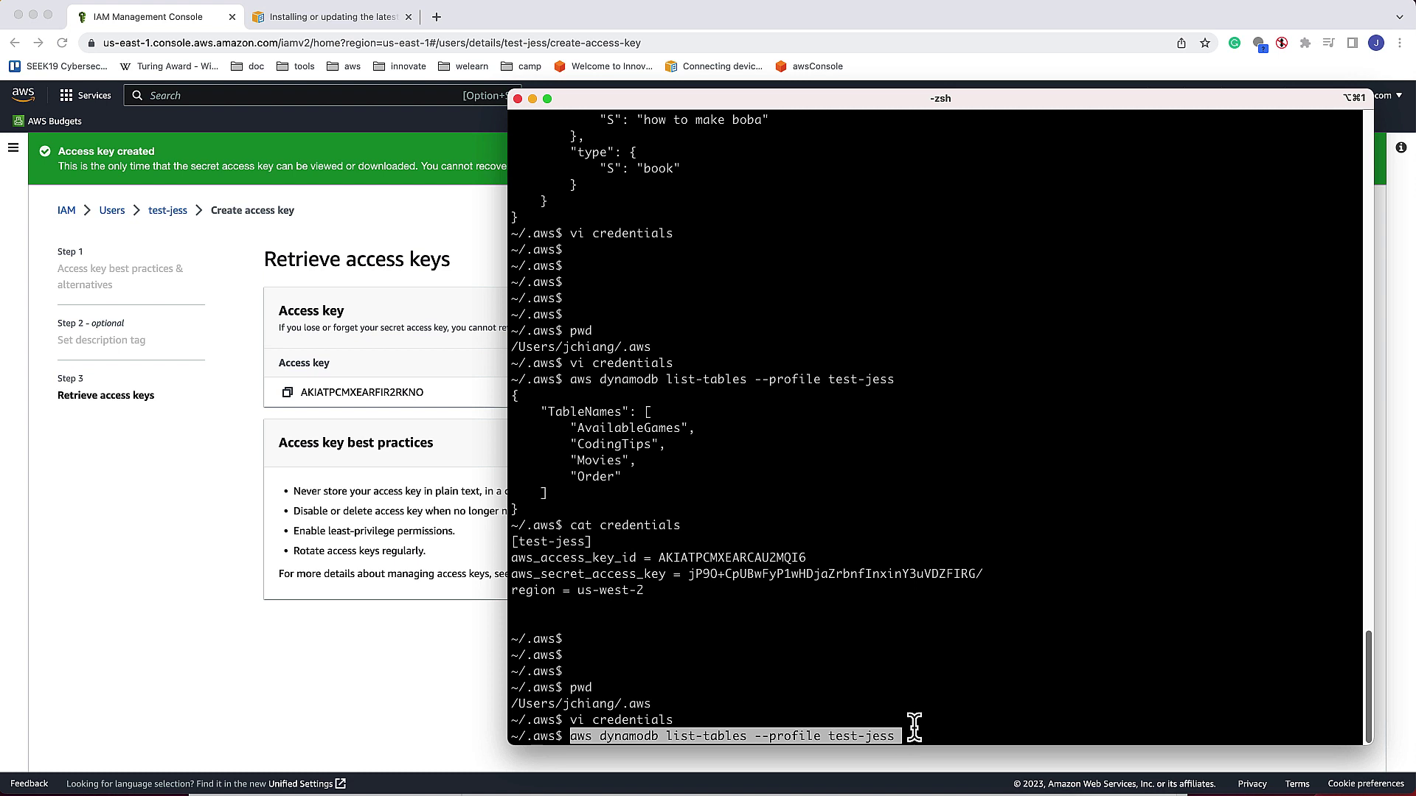
{"action": "key", "text": "Return"}
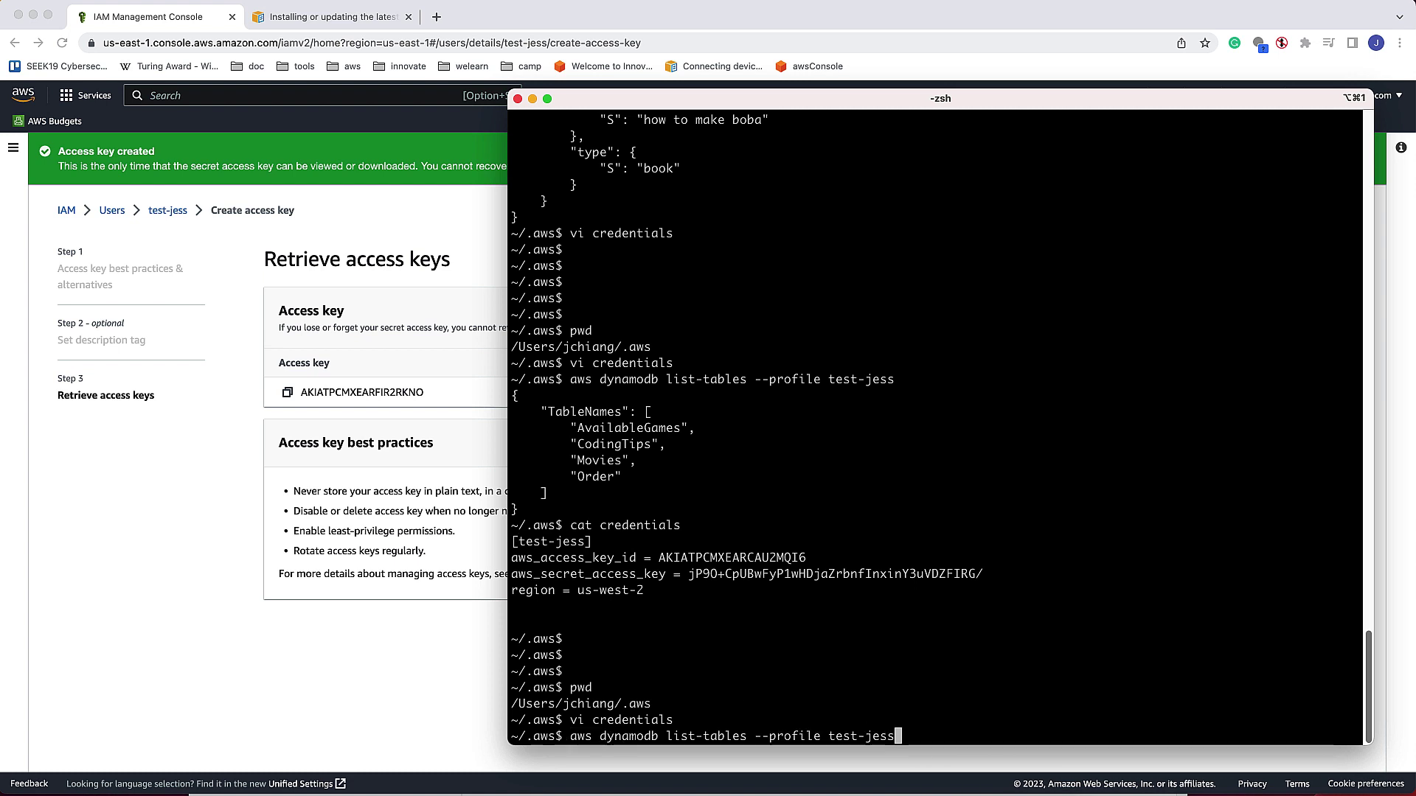
{"action": "key", "text": "Return"}
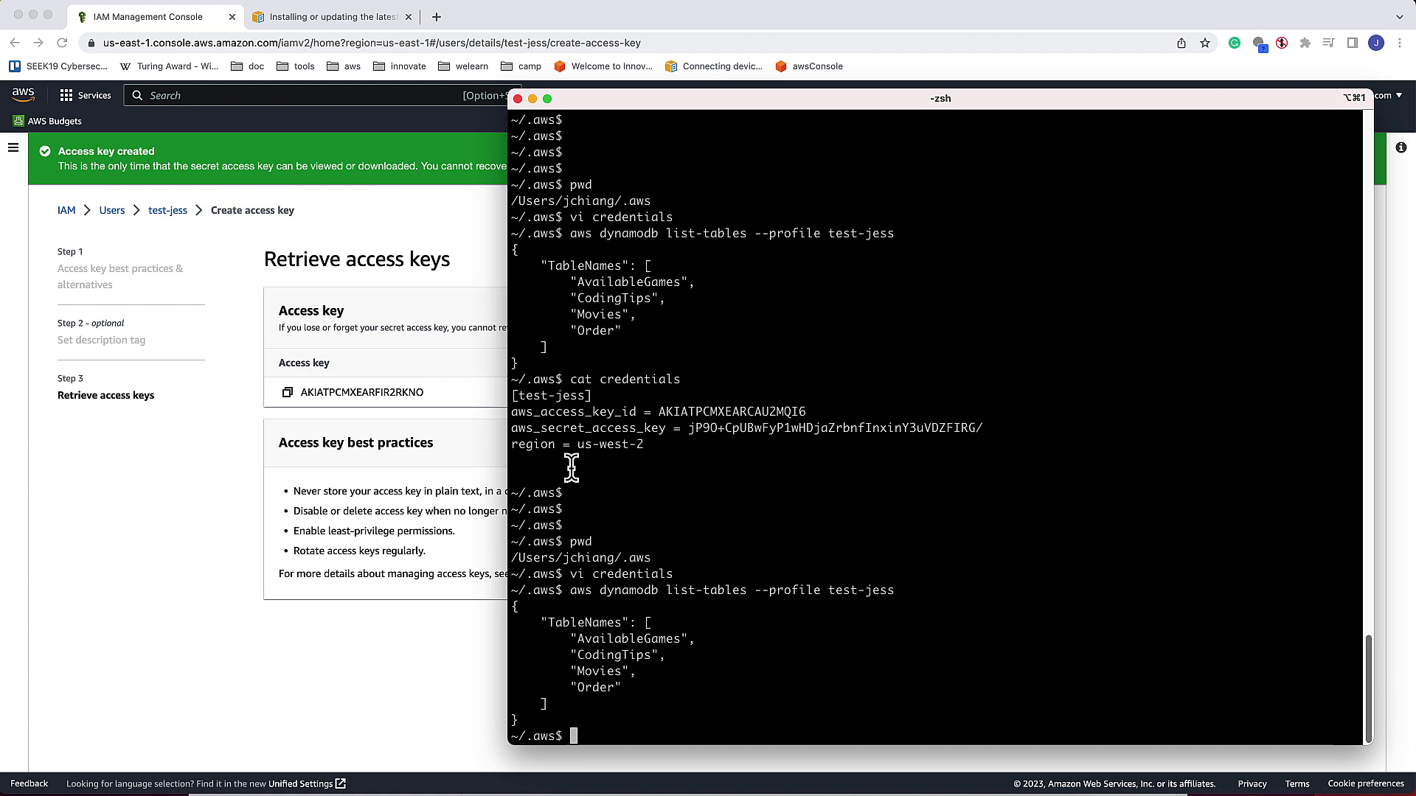
Switch to the test user's AWS console in the incognito browser window, enlarged by three zoom levels, and open the DynamoDB tables list
{"action": "left_click_drag", "start_coordinate": [582, 451], "coordinate": [643, 449]}
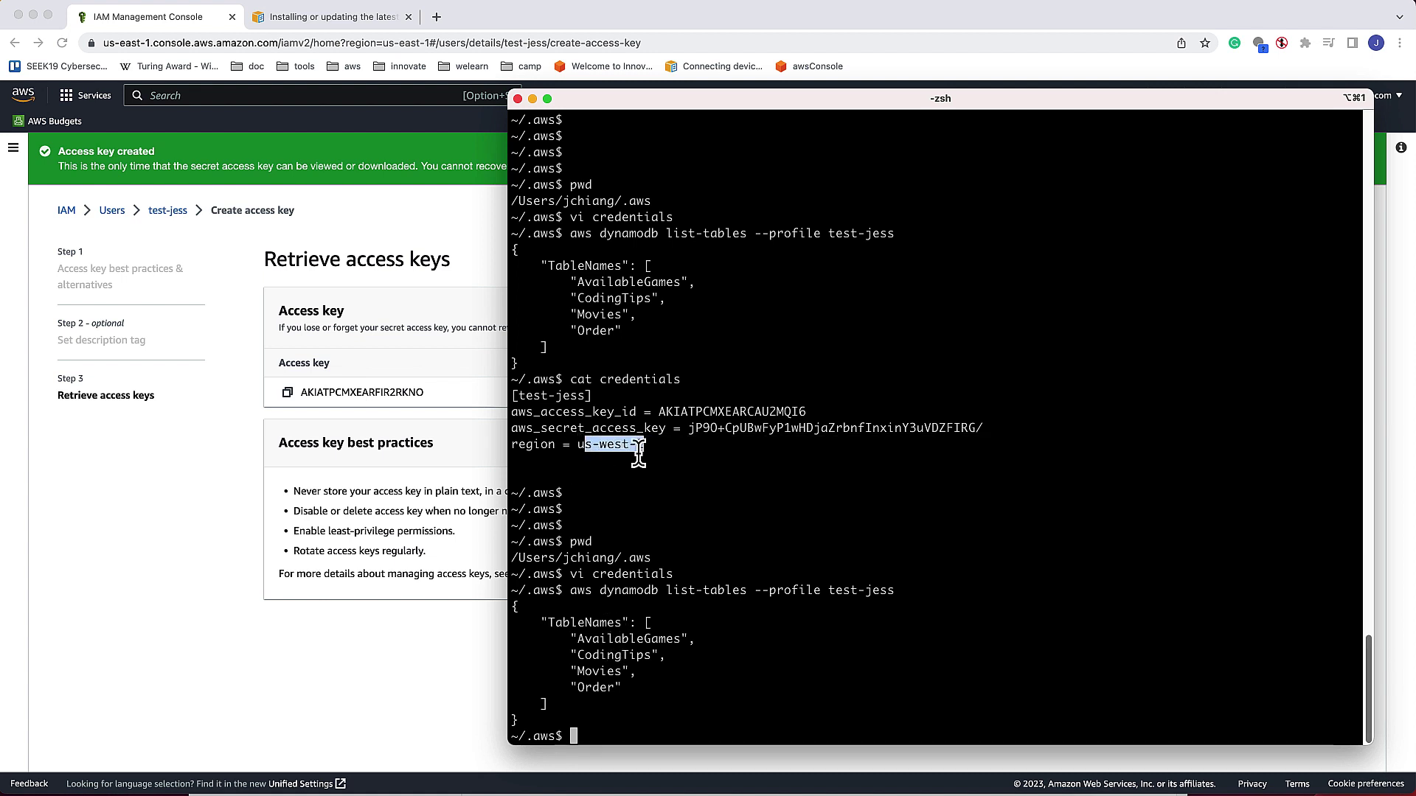
{"action": "left_click", "coordinate": [444, 356]}
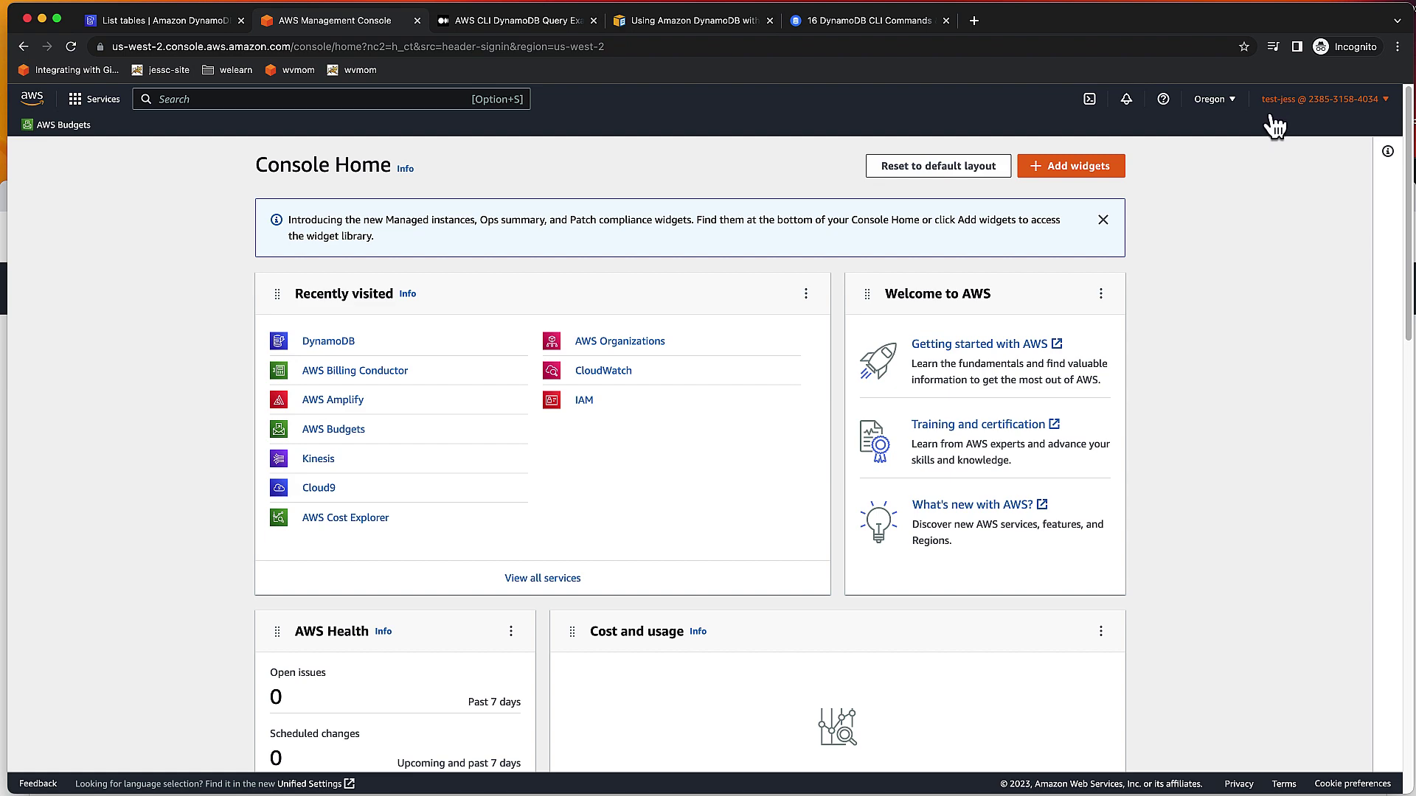
{"action": "key", "text": "super+equal"}
{"action": "key", "text": "super+equal"}
{"action": "key", "text": "super+equal"}
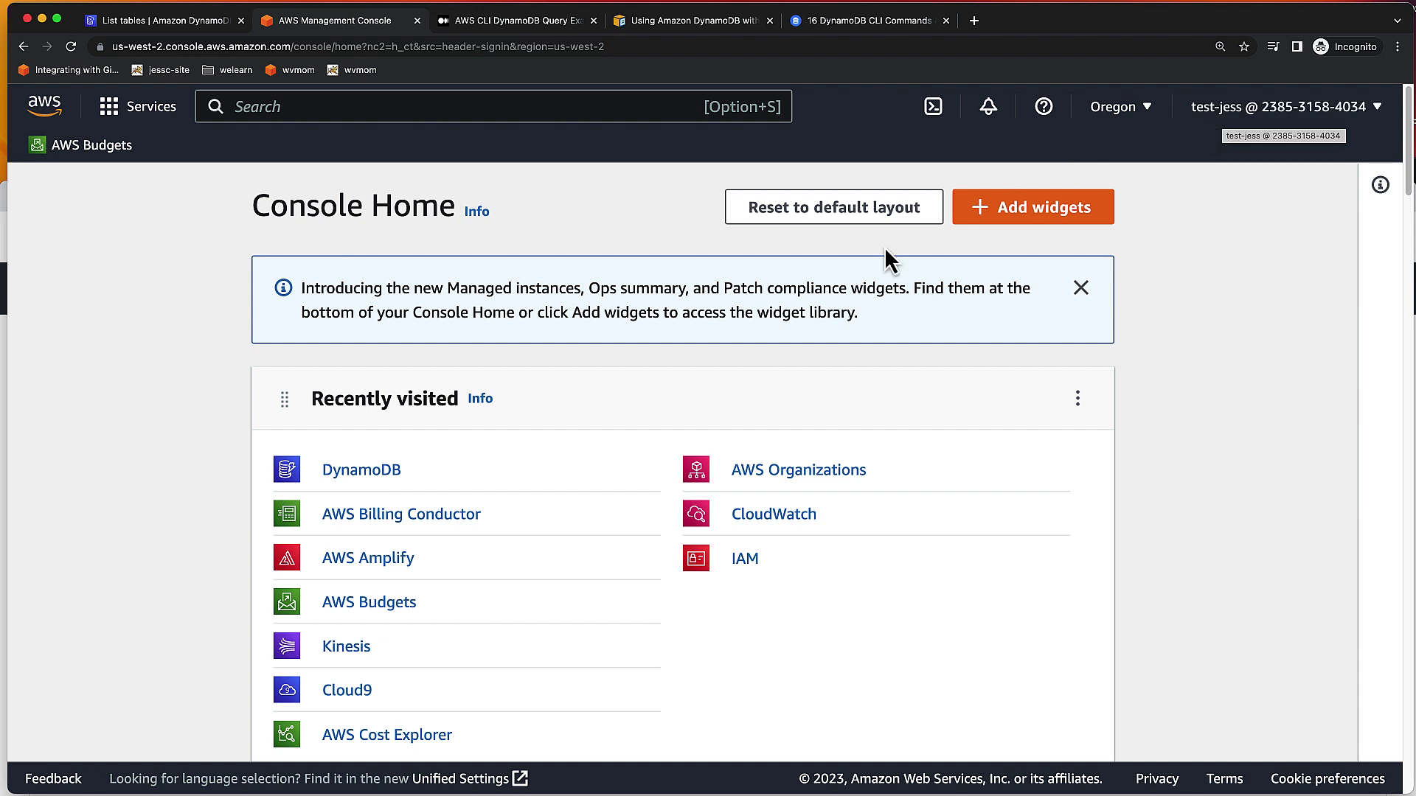
{"action": "left_click", "coordinate": [363, 476]}
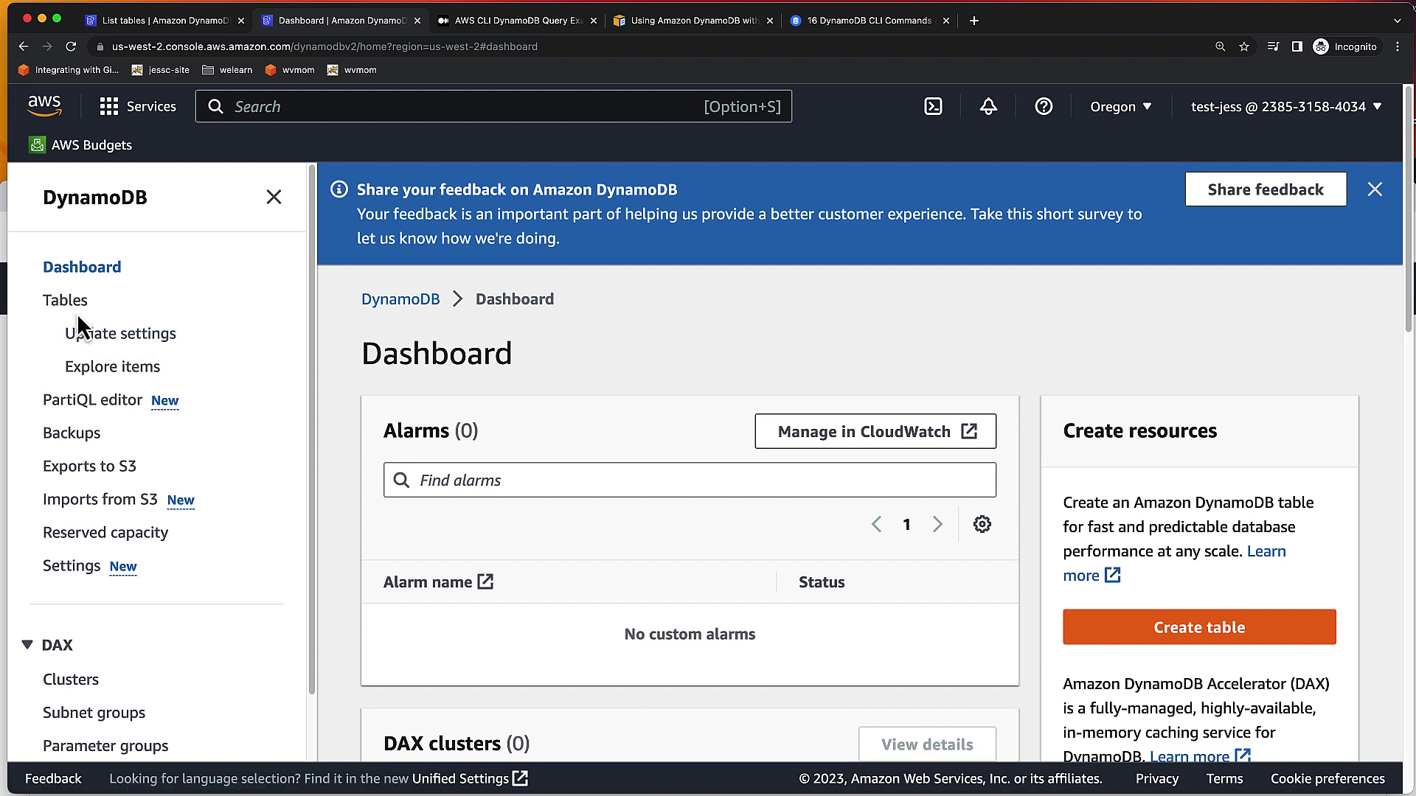
{"action": "left_click", "coordinate": [77, 316]}
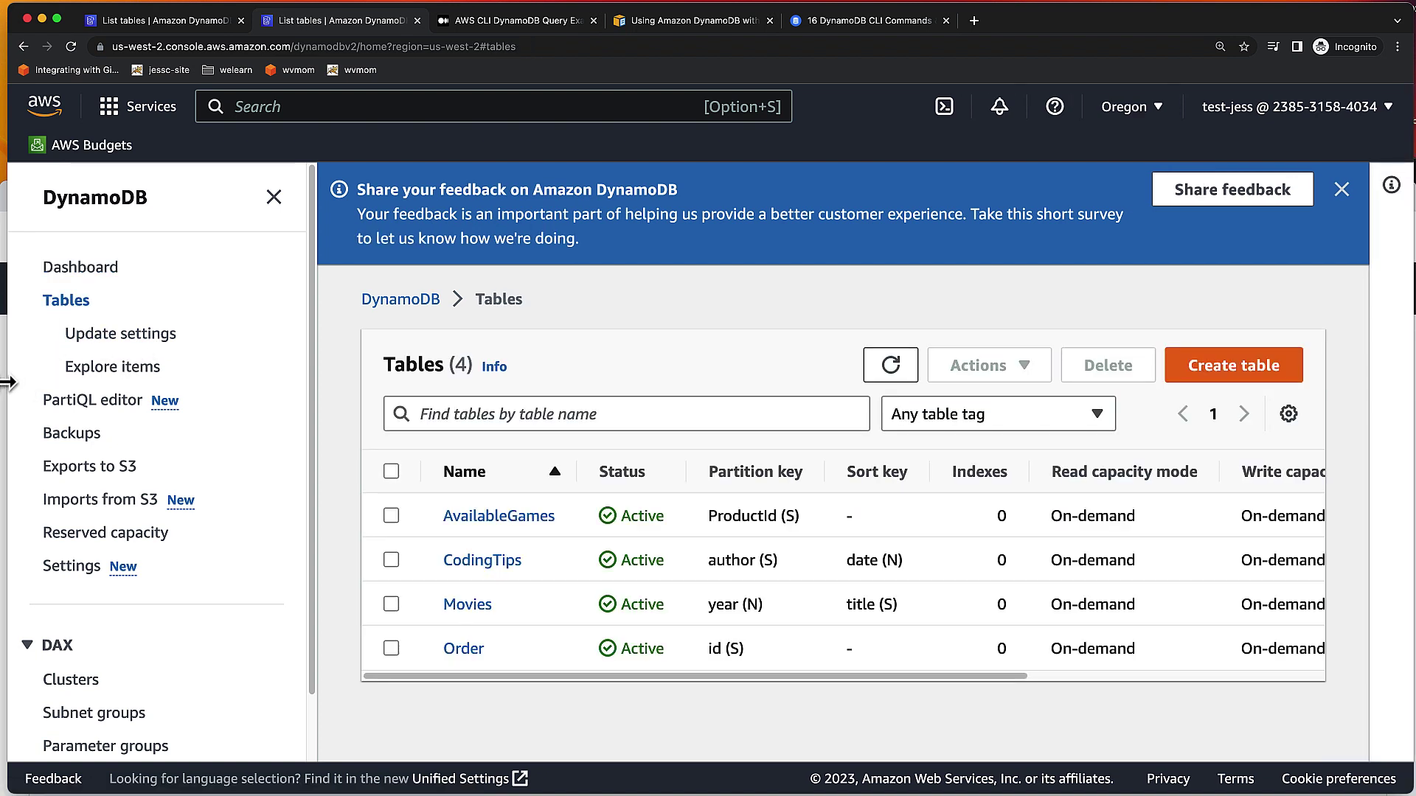
{"action": "left_click_drag", "start_coordinate": [9, 379], "coordinate": [5, 383]}
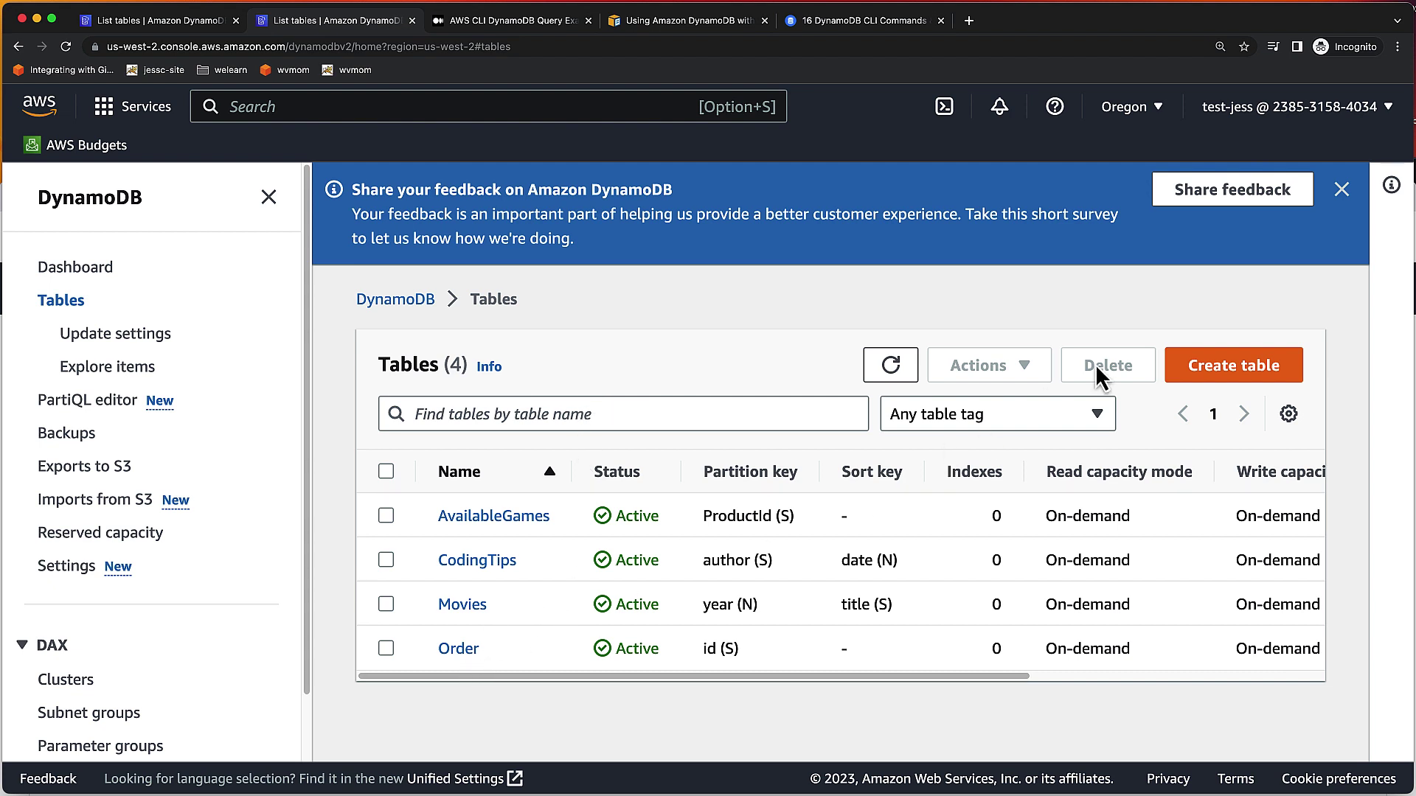
Start creating a new DynamoDB table and name it Order2
{"action": "left_click", "coordinate": [1225, 366]}
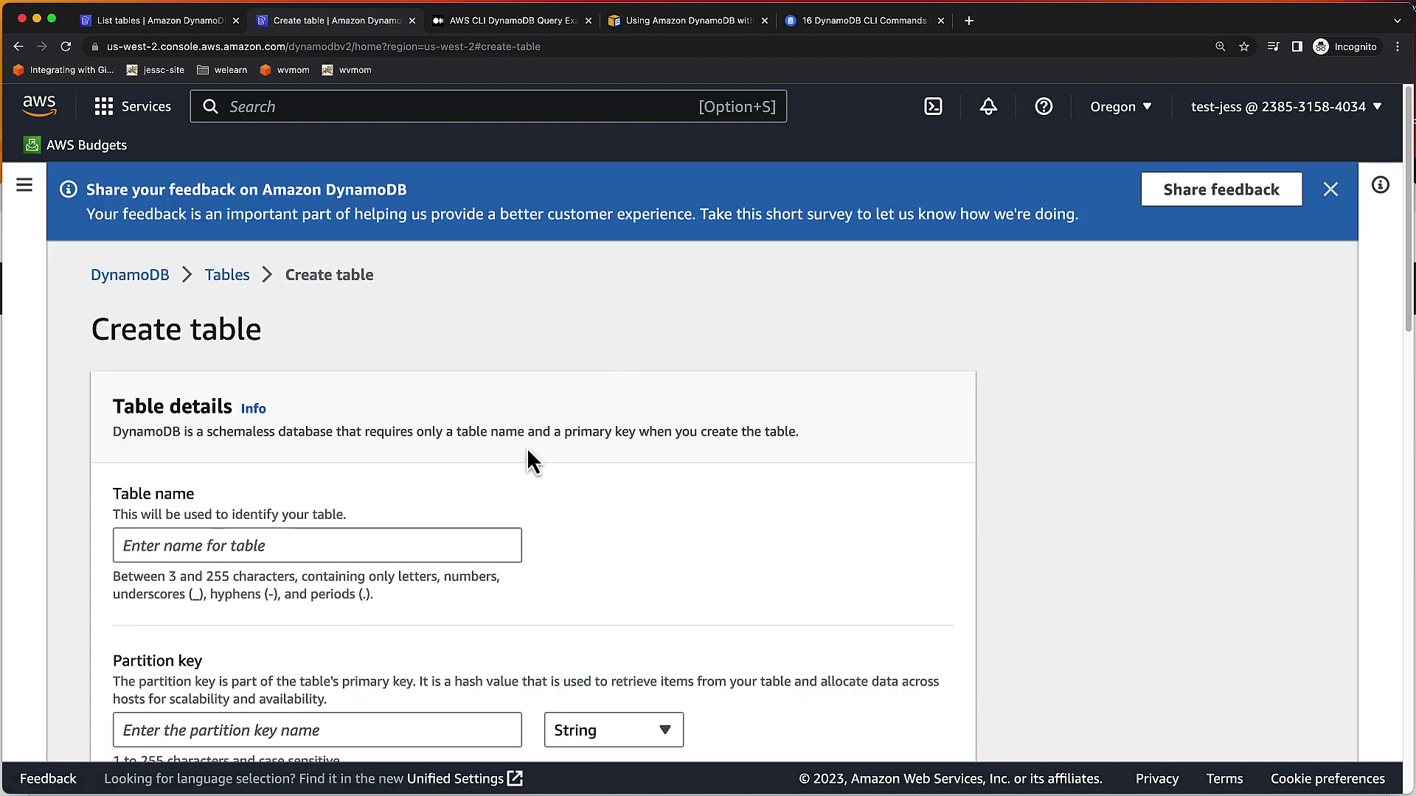
{"action": "left_click", "coordinate": [338, 549]}
{"action": "type", "text": "Order"}
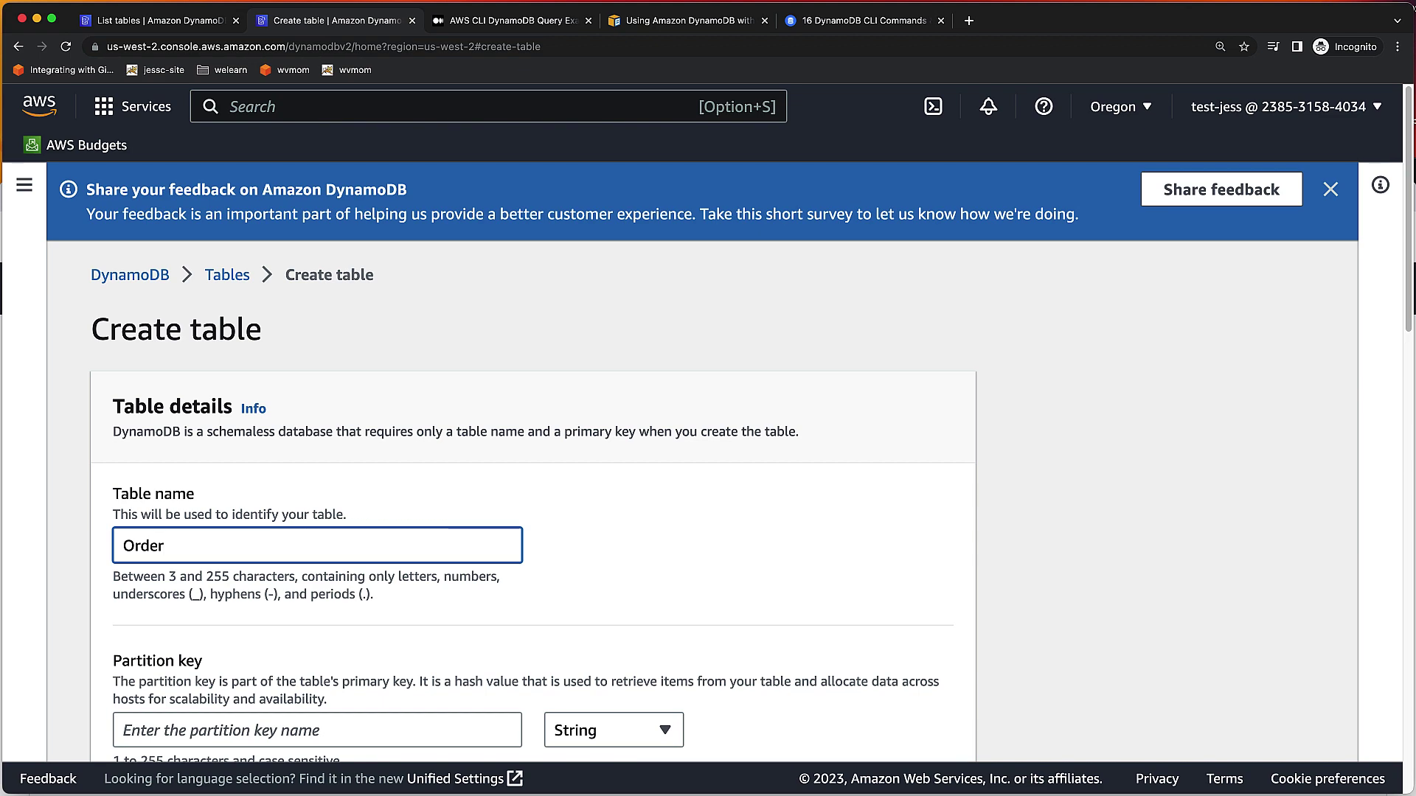
{"action": "type", "text": "2"}
Set the Order2 table's partition key to id, keeping the String type
{"action": "scroll", "coordinate": [329, 531], "scroll_direction": "down", "scroll_amount": 1}
{"action": "scroll", "coordinate": [345, 586], "scroll_direction": "down", "scroll_amount": 2}
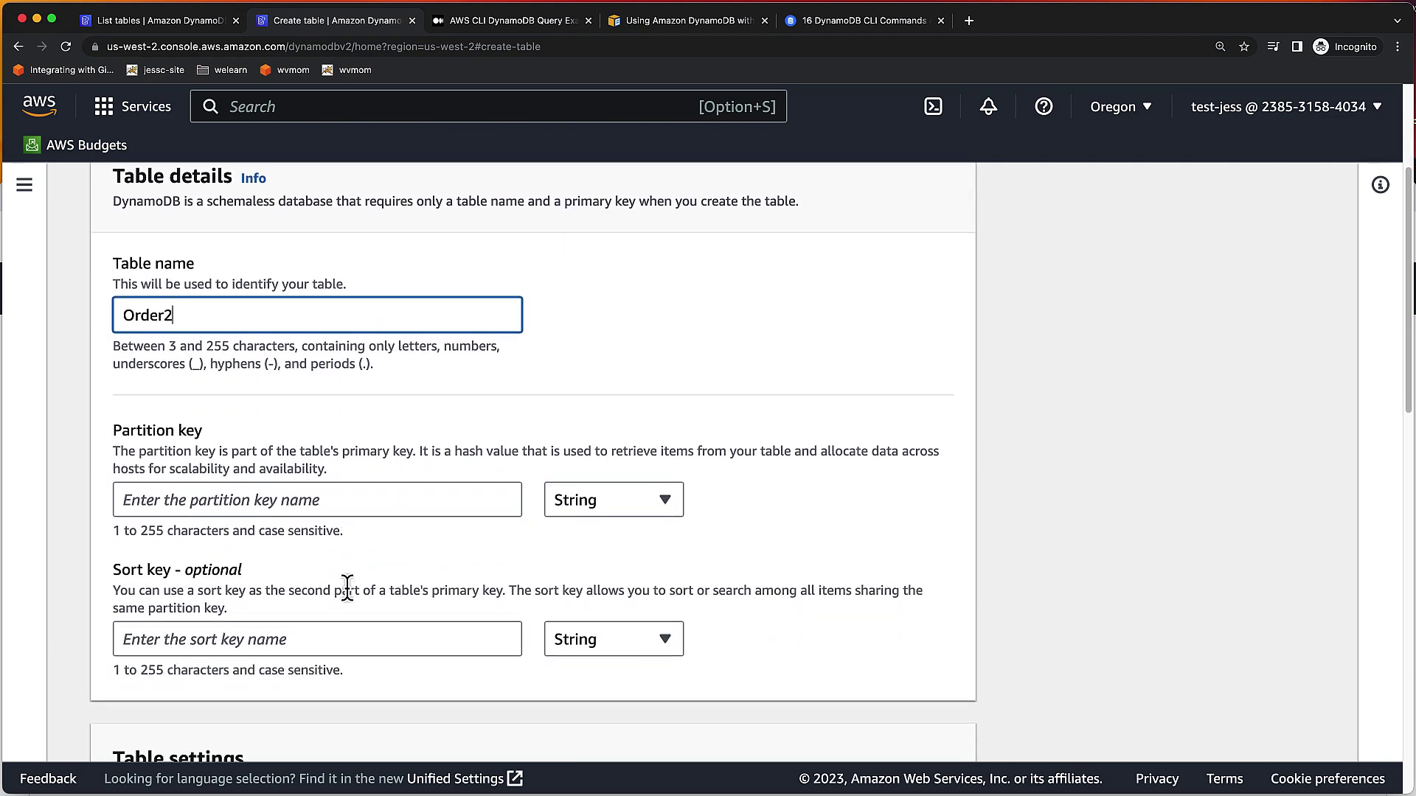
{"action": "left_click", "coordinate": [307, 495]}
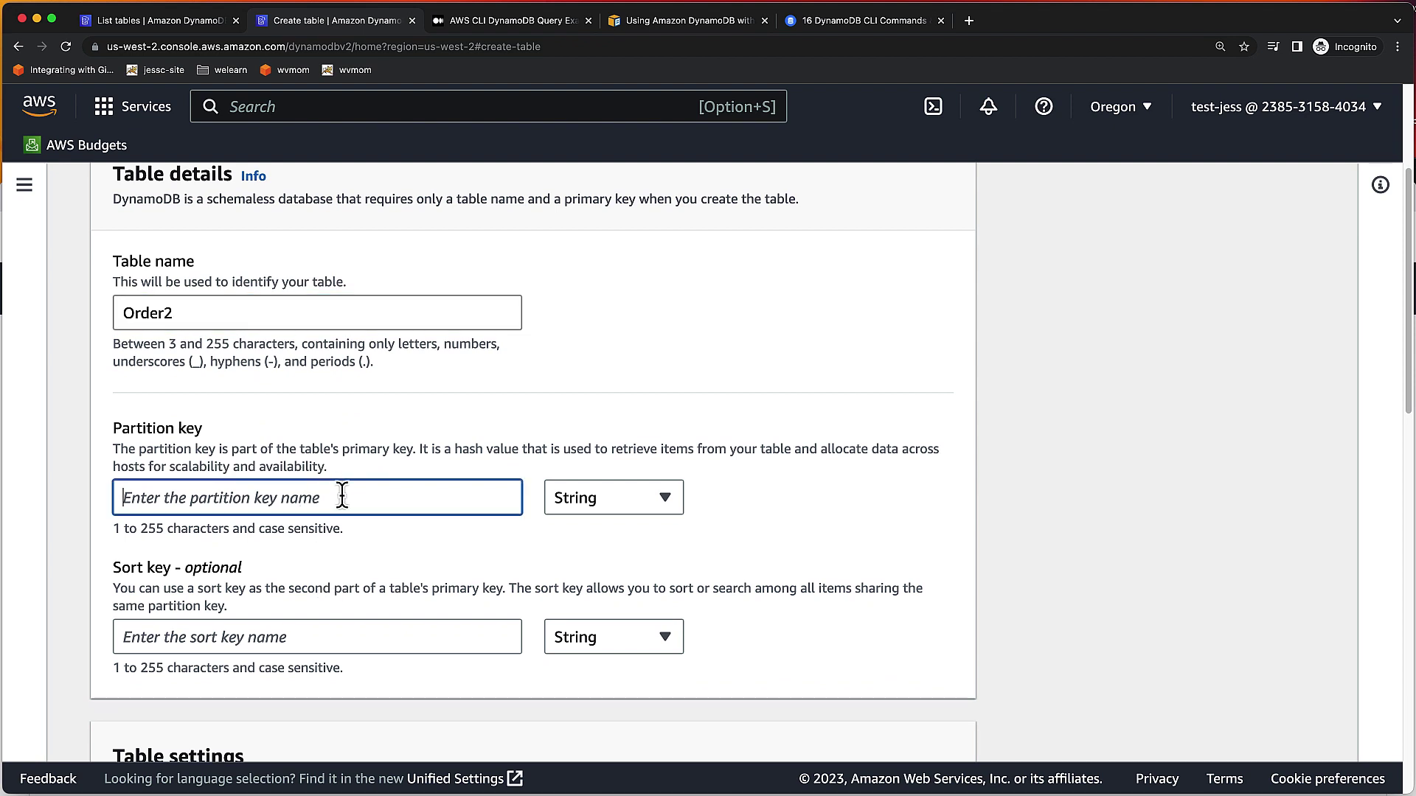
{"action": "type", "text": "id"}
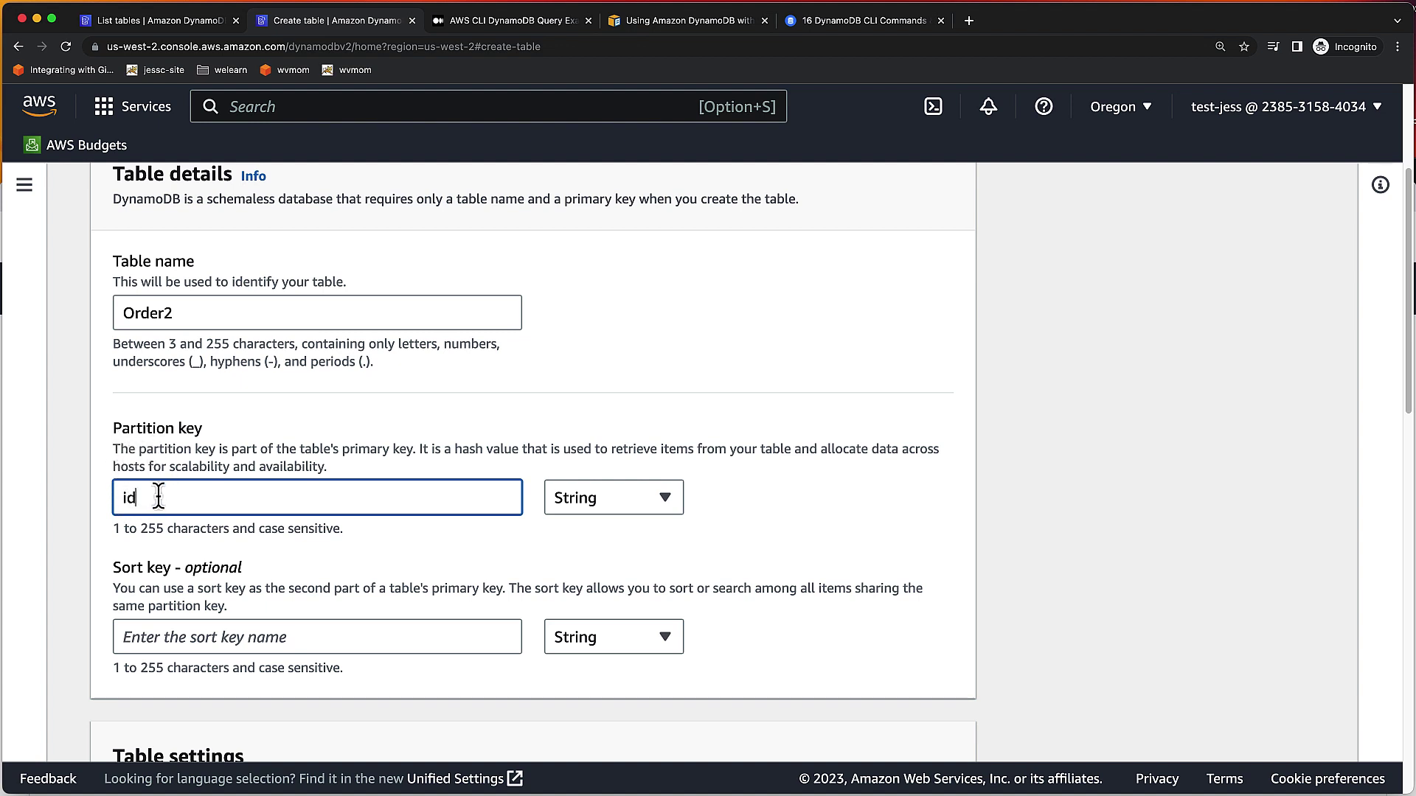
{"action": "left_click_drag", "start_coordinate": [104, 496], "coordinate": [164, 502]}
{"action": "left_click", "coordinate": [228, 496]}
Choose customized table settings for the new table and set its read/write capacity mode to On-demand
{"action": "scroll", "coordinate": [231, 653], "scroll_direction": "down", "scroll_amount": 5}
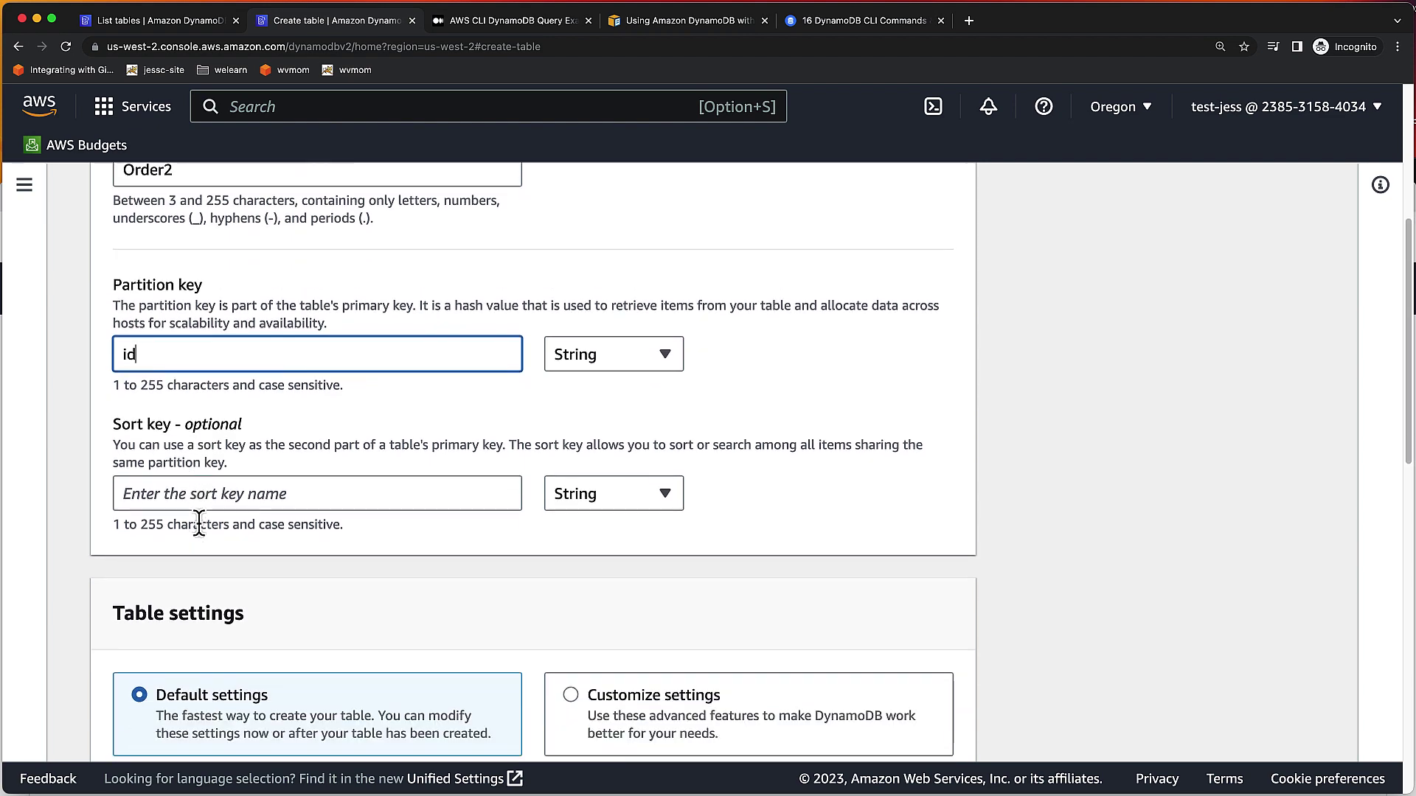
{"action": "scroll", "coordinate": [199, 528], "scroll_direction": "down", "scroll_amount": 2}
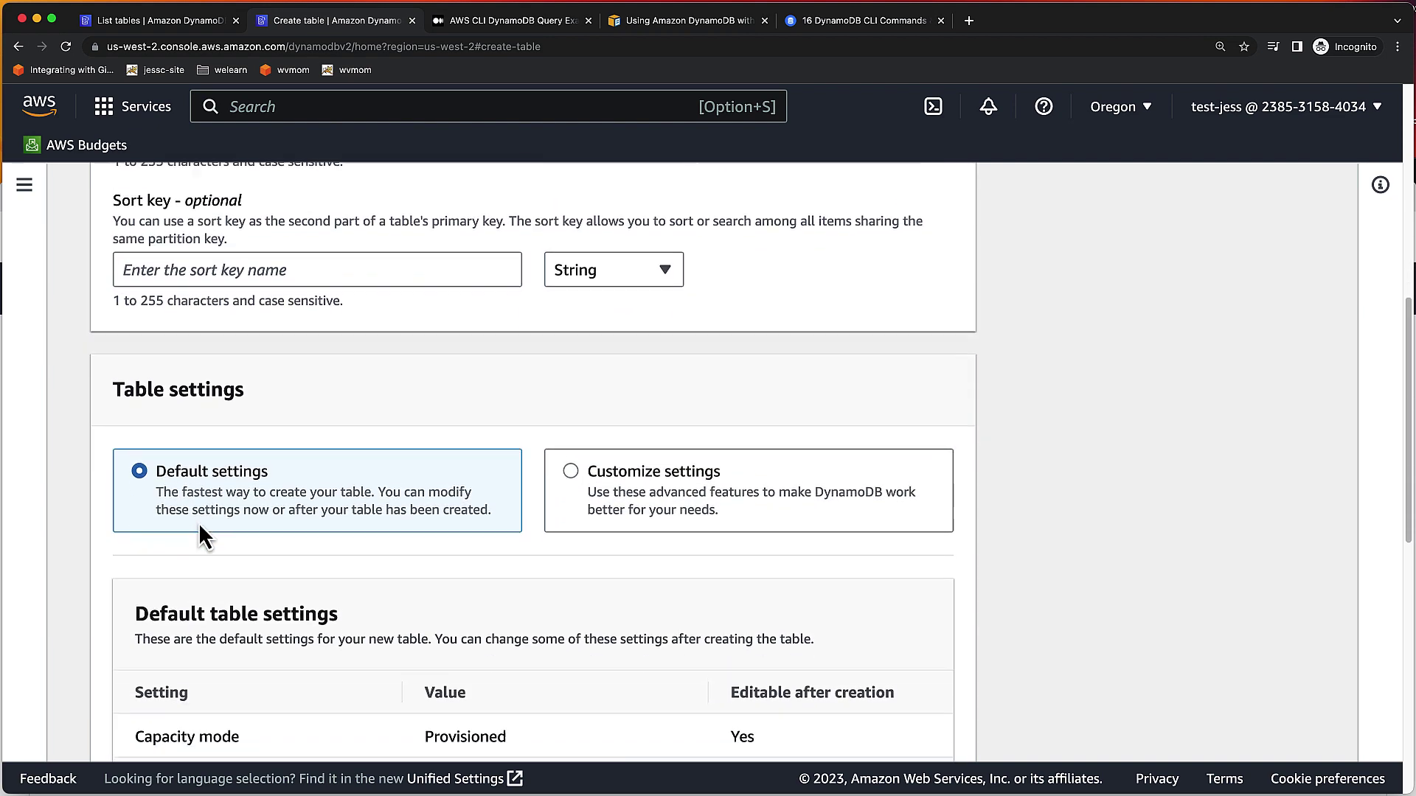
{"action": "left_click", "coordinate": [571, 467]}
{"action": "scroll", "coordinate": [492, 476], "scroll_direction": "down", "scroll_amount": 2}
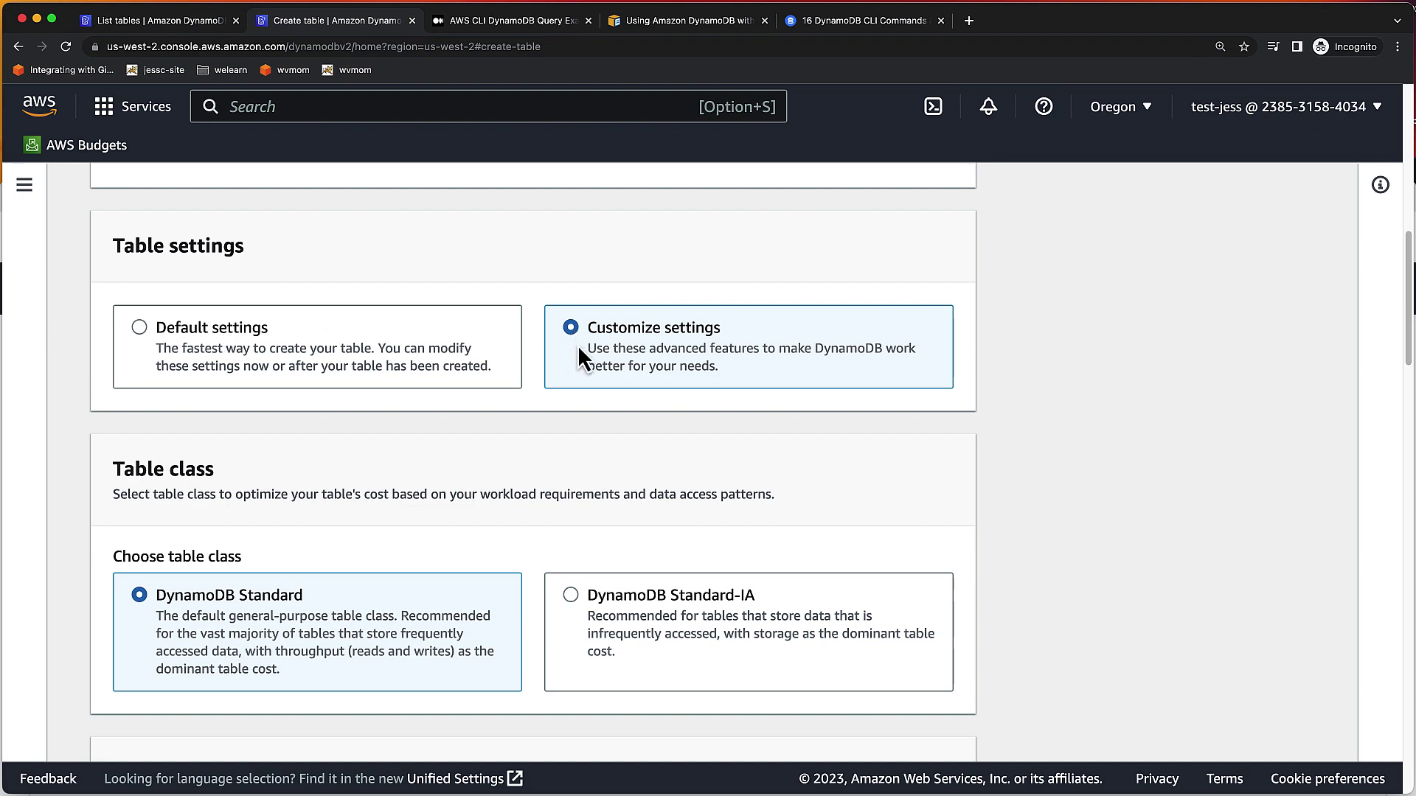
{"action": "scroll", "coordinate": [575, 485], "scroll_direction": "down", "scroll_amount": 3}
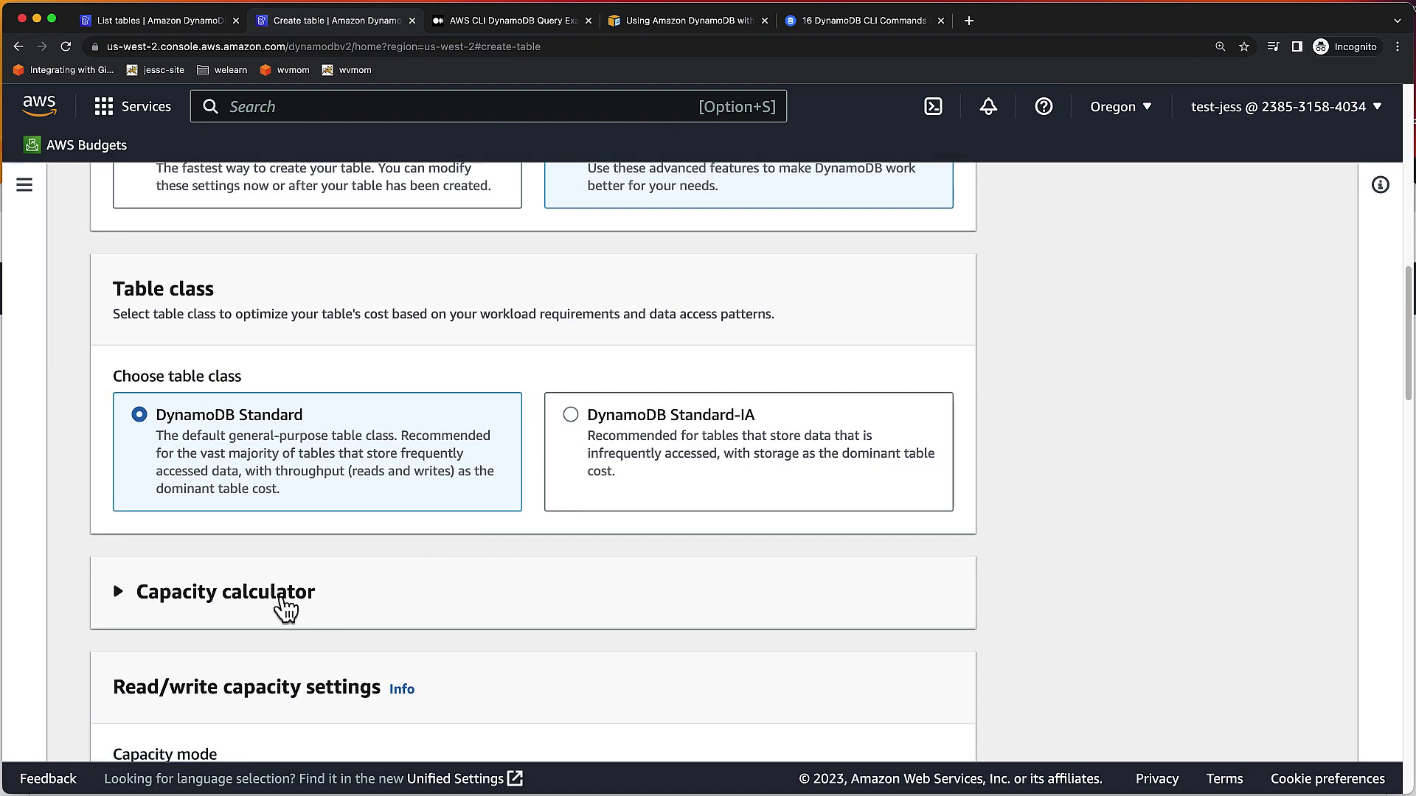
{"action": "scroll", "coordinate": [286, 609], "scroll_direction": "down", "scroll_amount": 3}
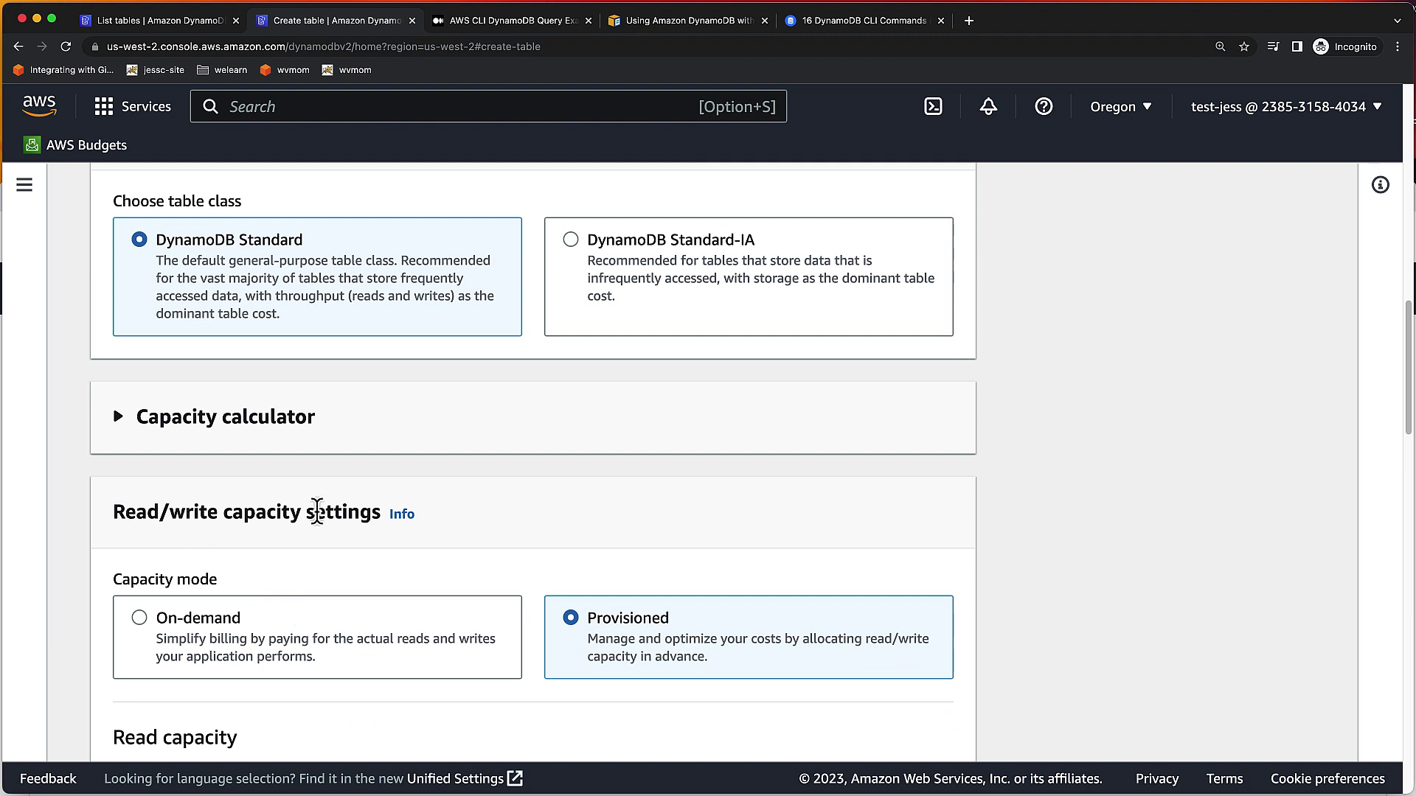
{"action": "left_click", "coordinate": [193, 621]}
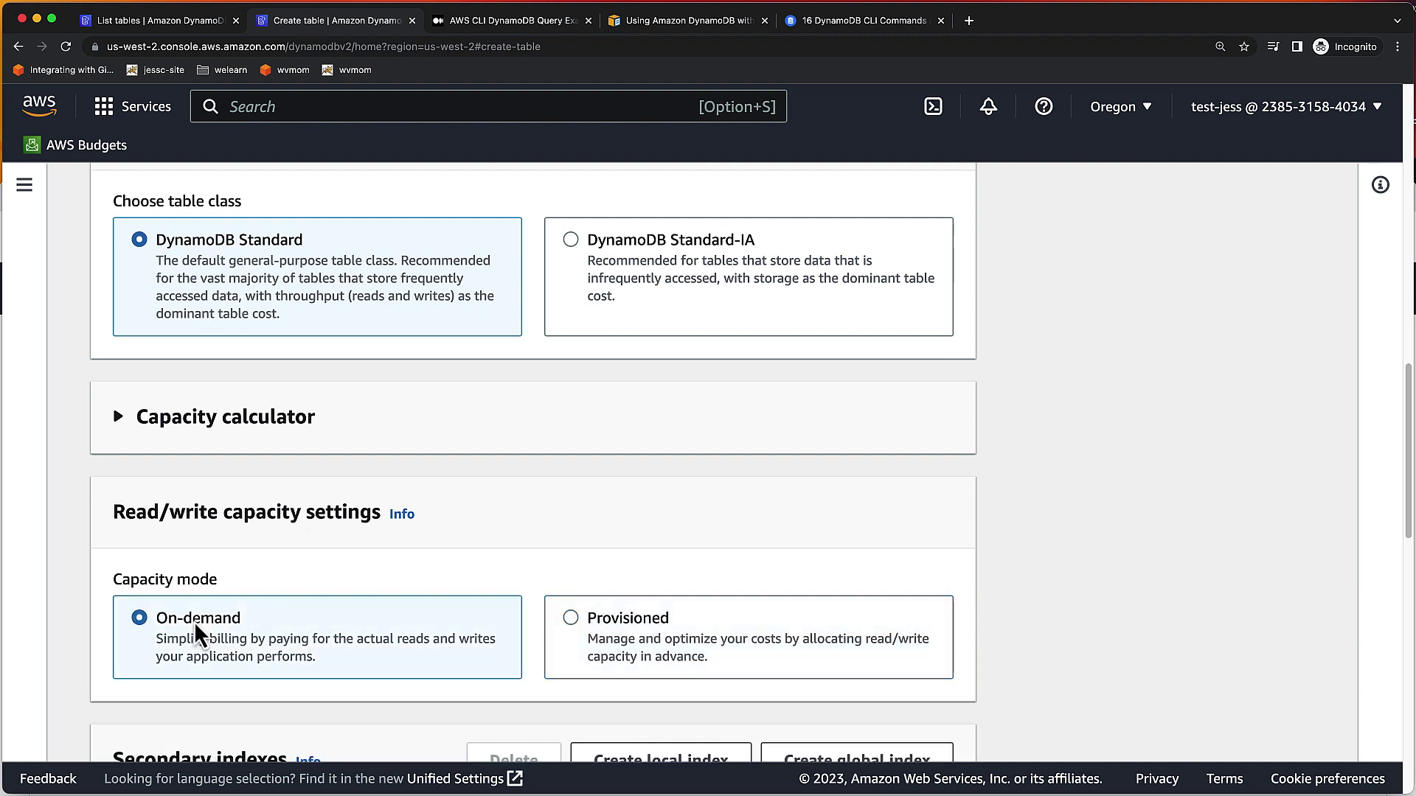
Review the On-demand and Provisioned capacity mode descriptions and the Secondary indexes section of the table form
{"action": "scroll", "coordinate": [221, 646], "scroll_direction": "down", "scroll_amount": 1}
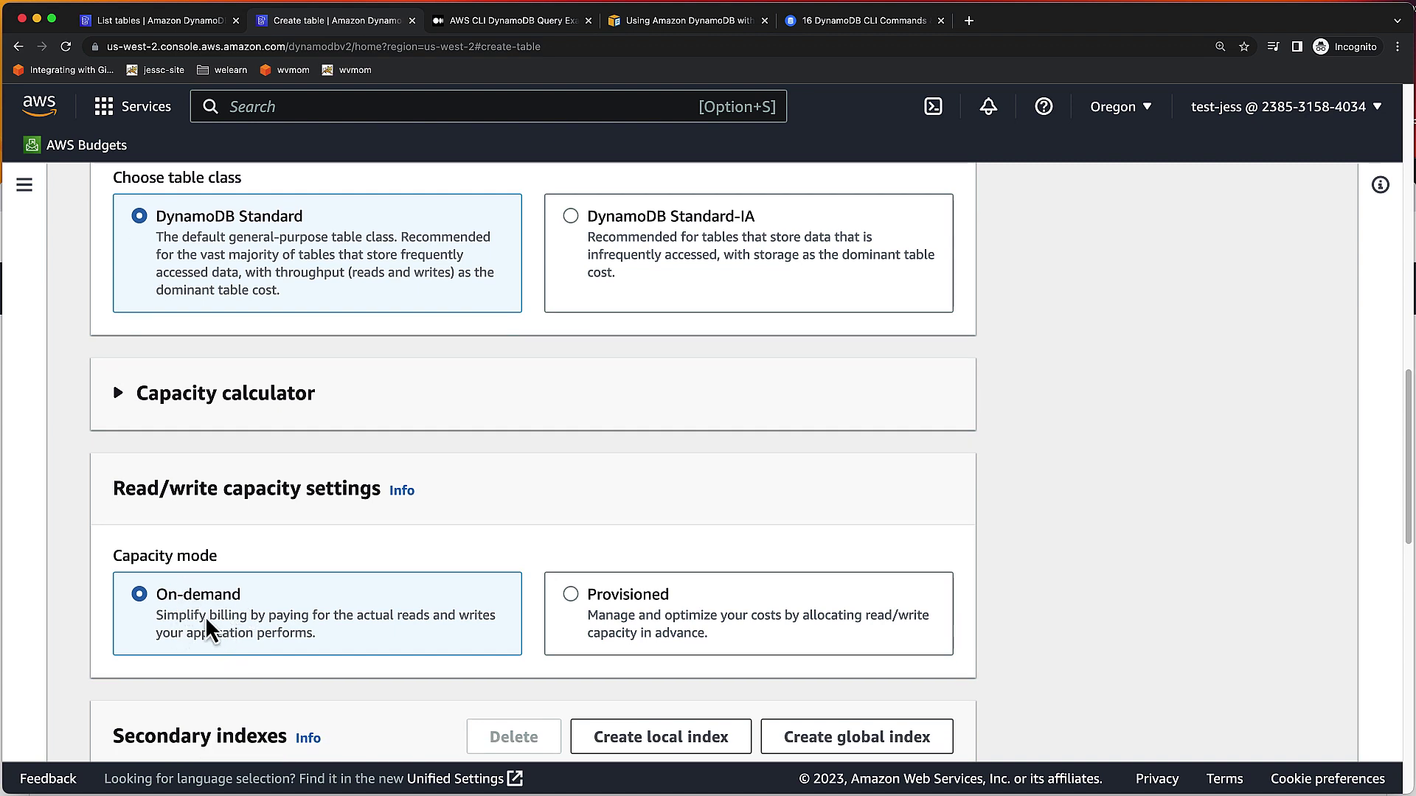
{"action": "scroll", "coordinate": [207, 621], "scroll_direction": "down", "scroll_amount": 1}
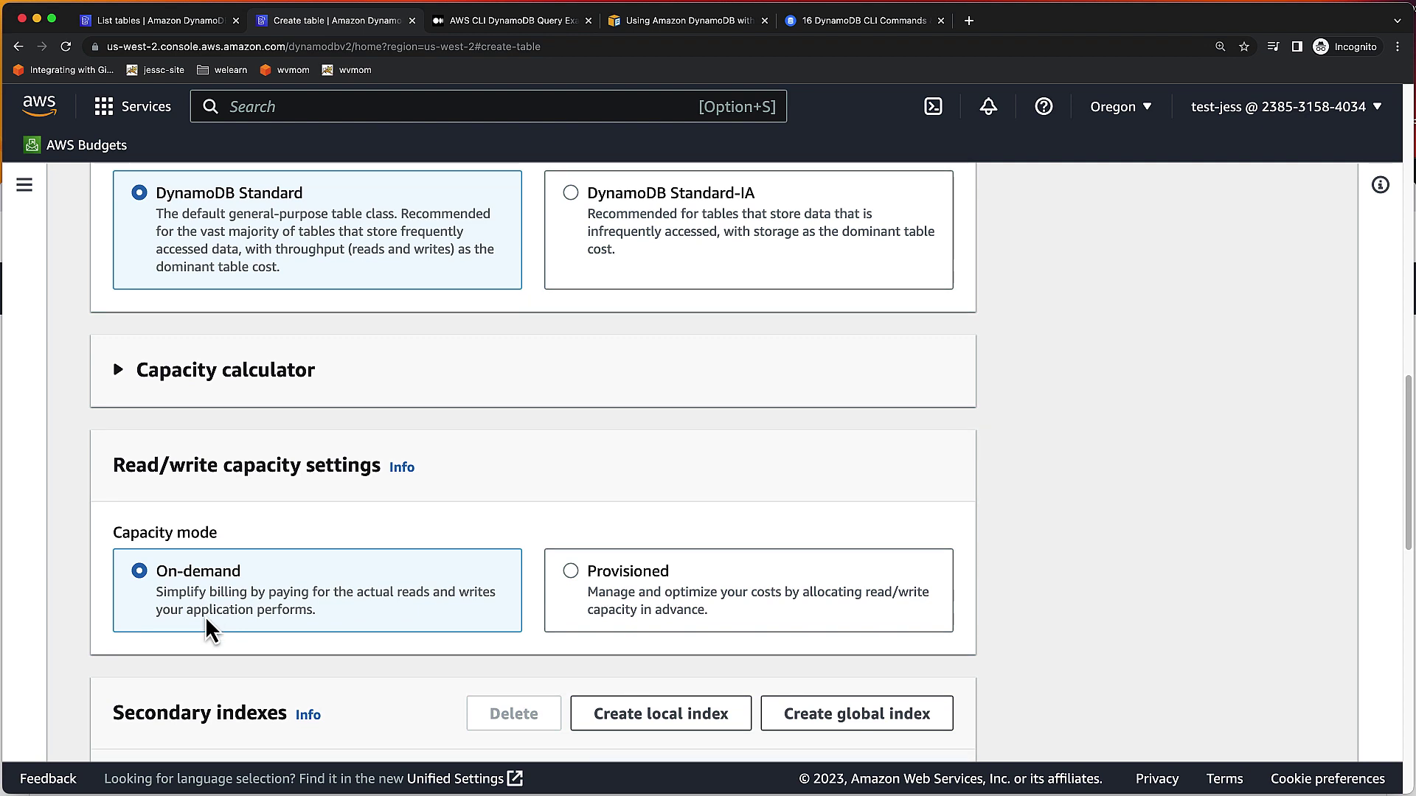
{"action": "scroll", "coordinate": [207, 628], "scroll_direction": "down", "scroll_amount": 1}
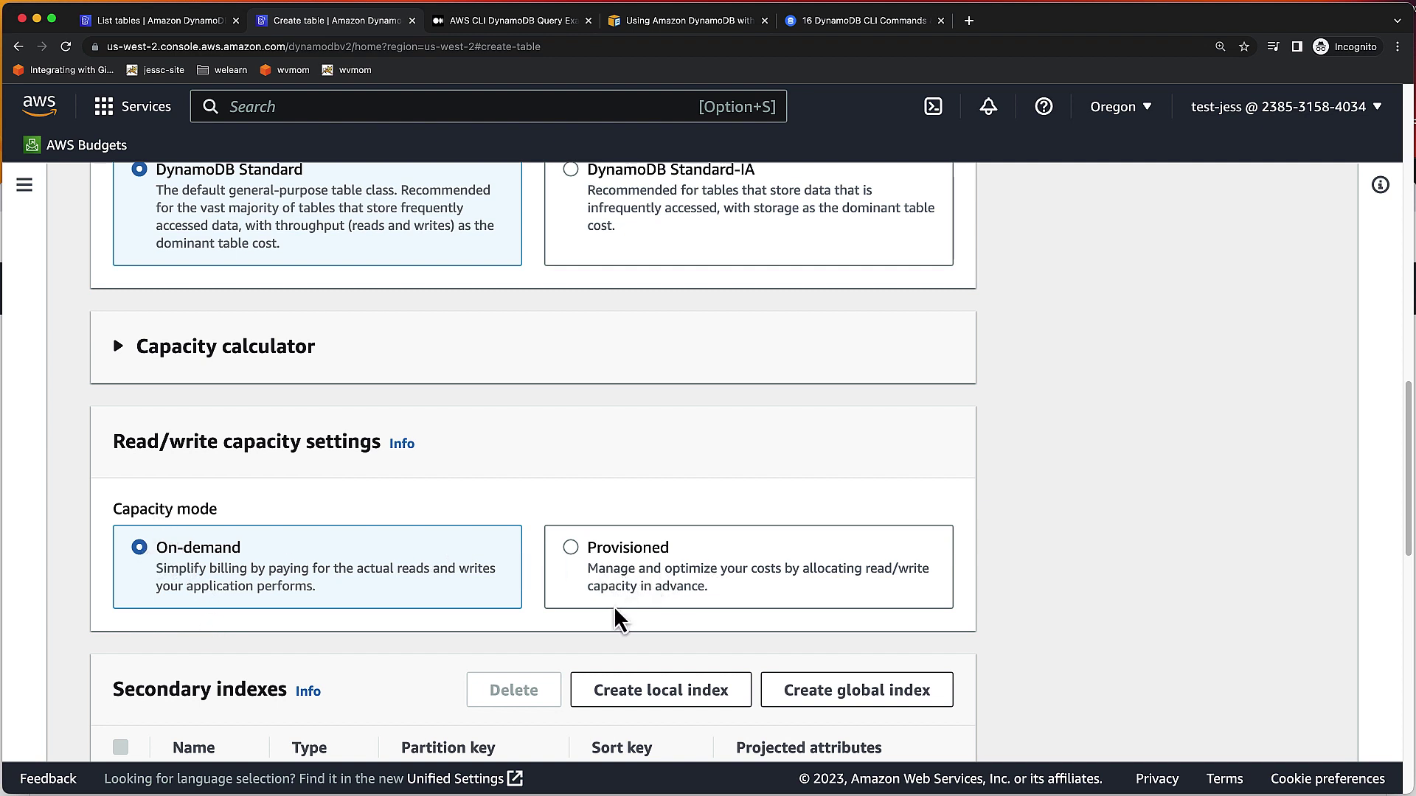
{"action": "scroll", "coordinate": [615, 609], "scroll_direction": "down", "scroll_amount": 1}
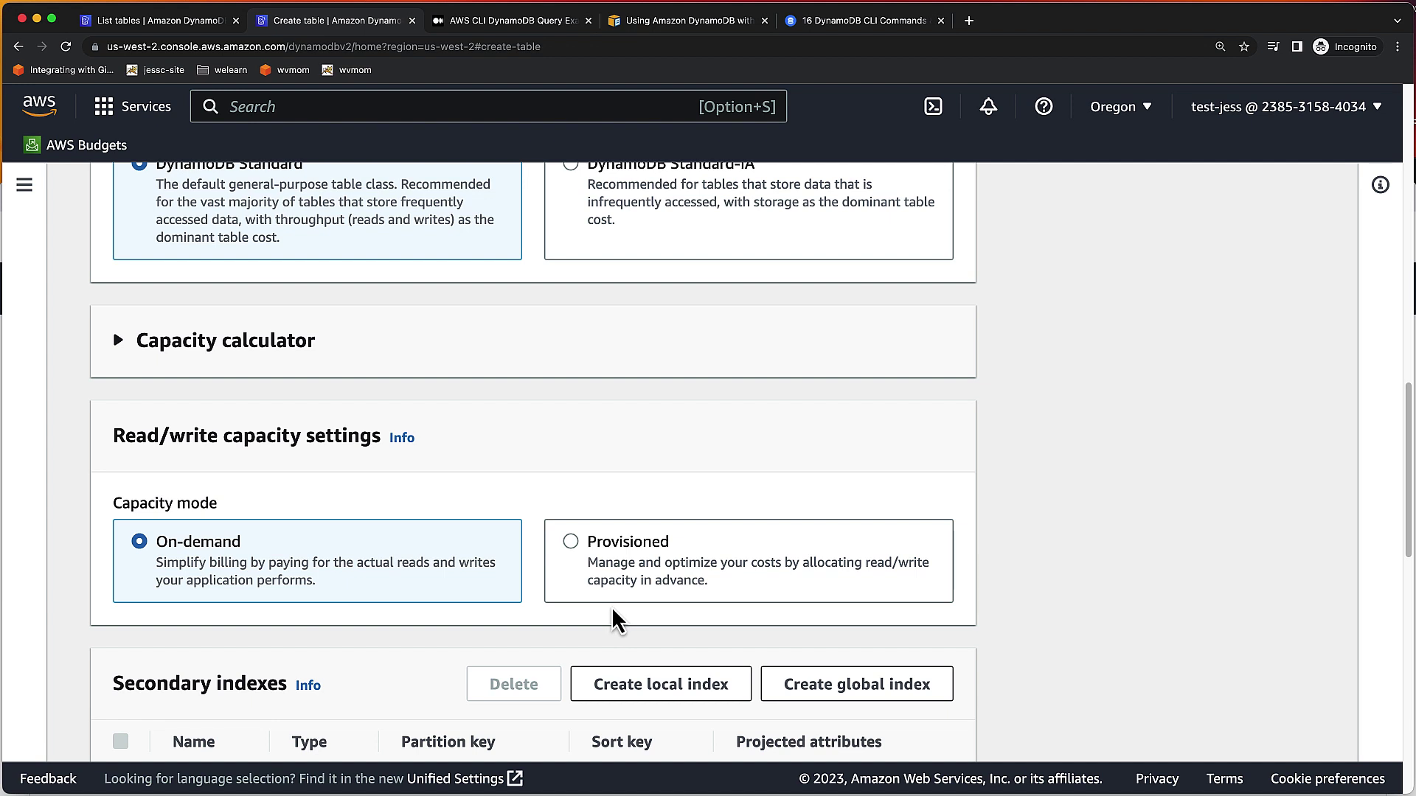
{"action": "scroll", "coordinate": [613, 606], "scroll_direction": "down", "scroll_amount": 1}
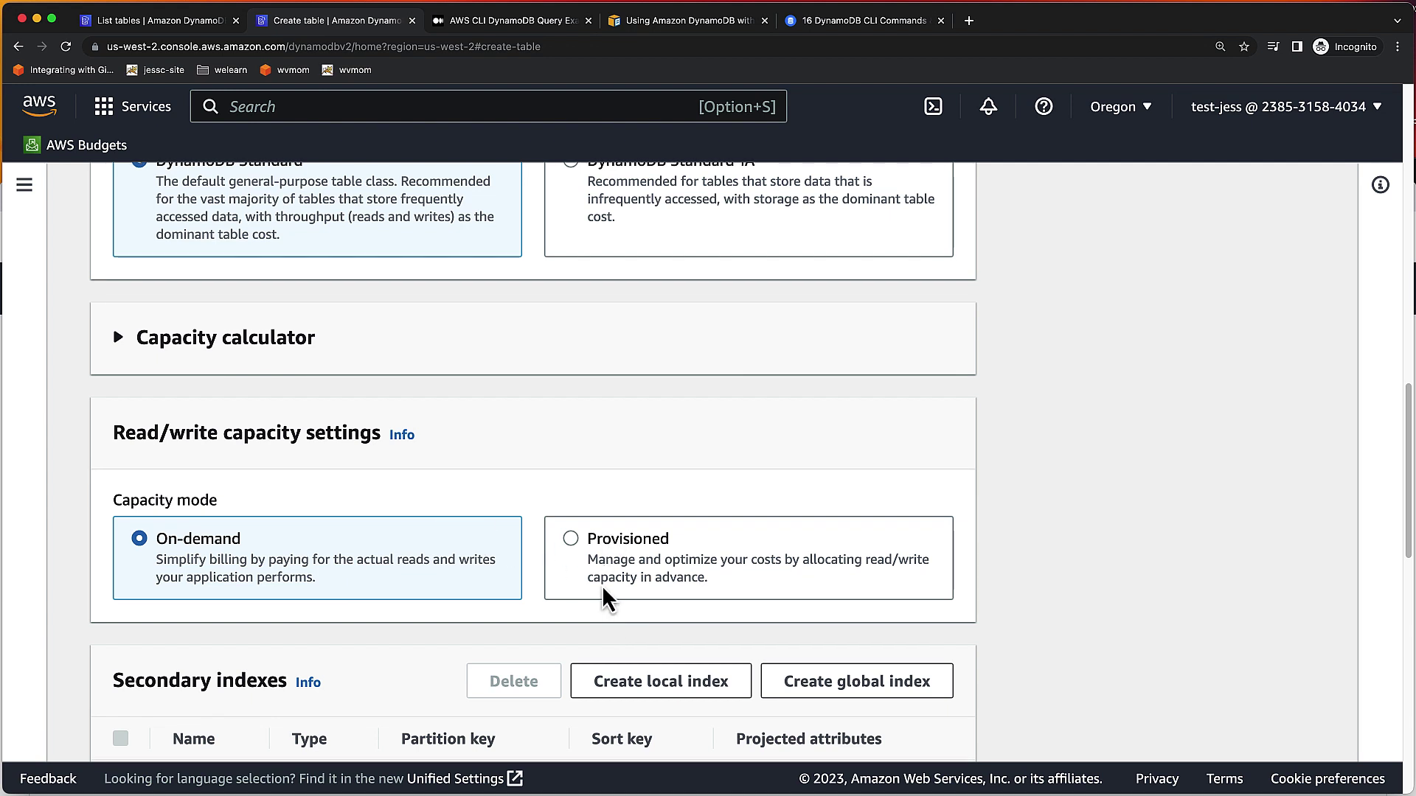
{"action": "scroll", "coordinate": [601, 586], "scroll_direction": "down", "scroll_amount": 1}
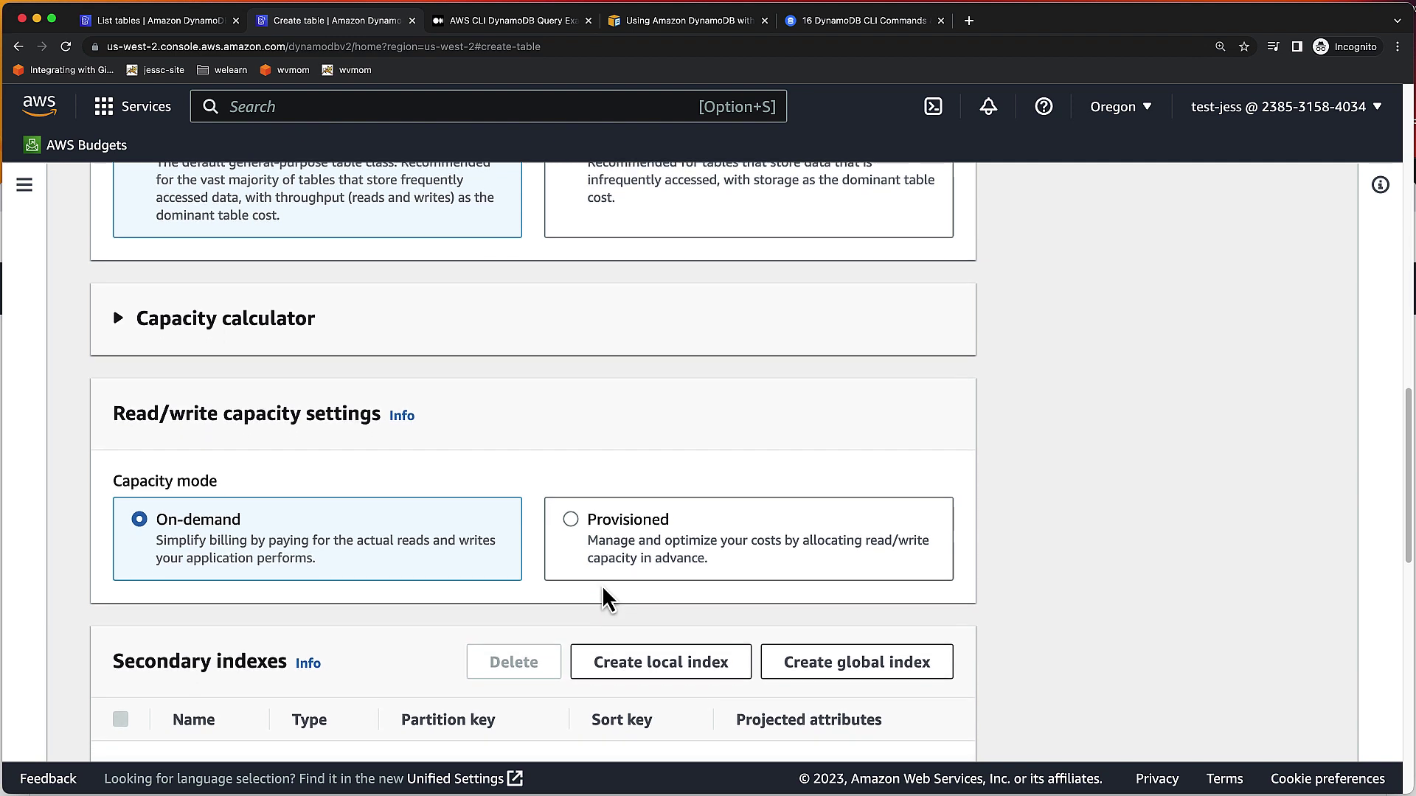
{"action": "scroll", "coordinate": [602, 585], "scroll_direction": "down", "scroll_amount": 2}
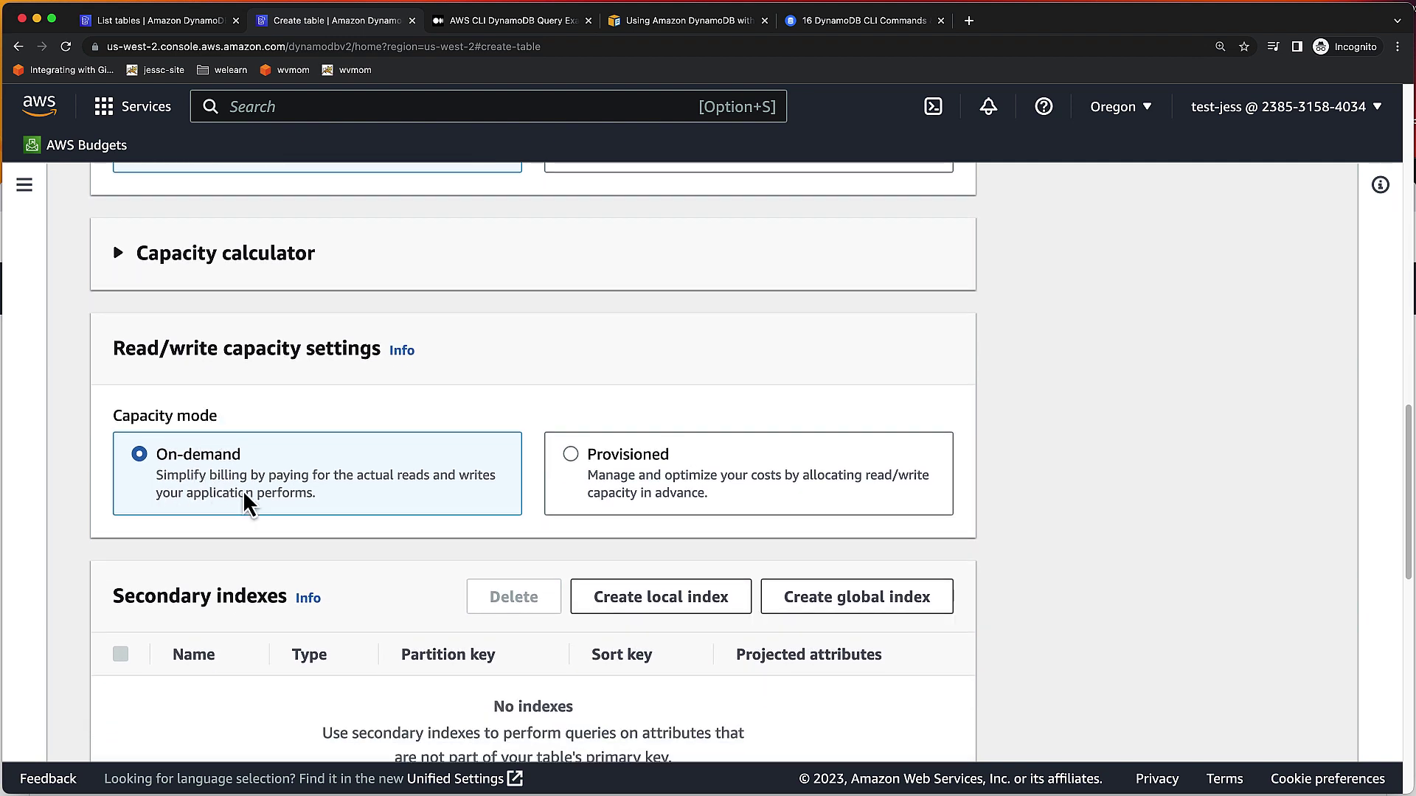
{"action": "scroll", "coordinate": [244, 492], "scroll_direction": "down", "scroll_amount": 1}
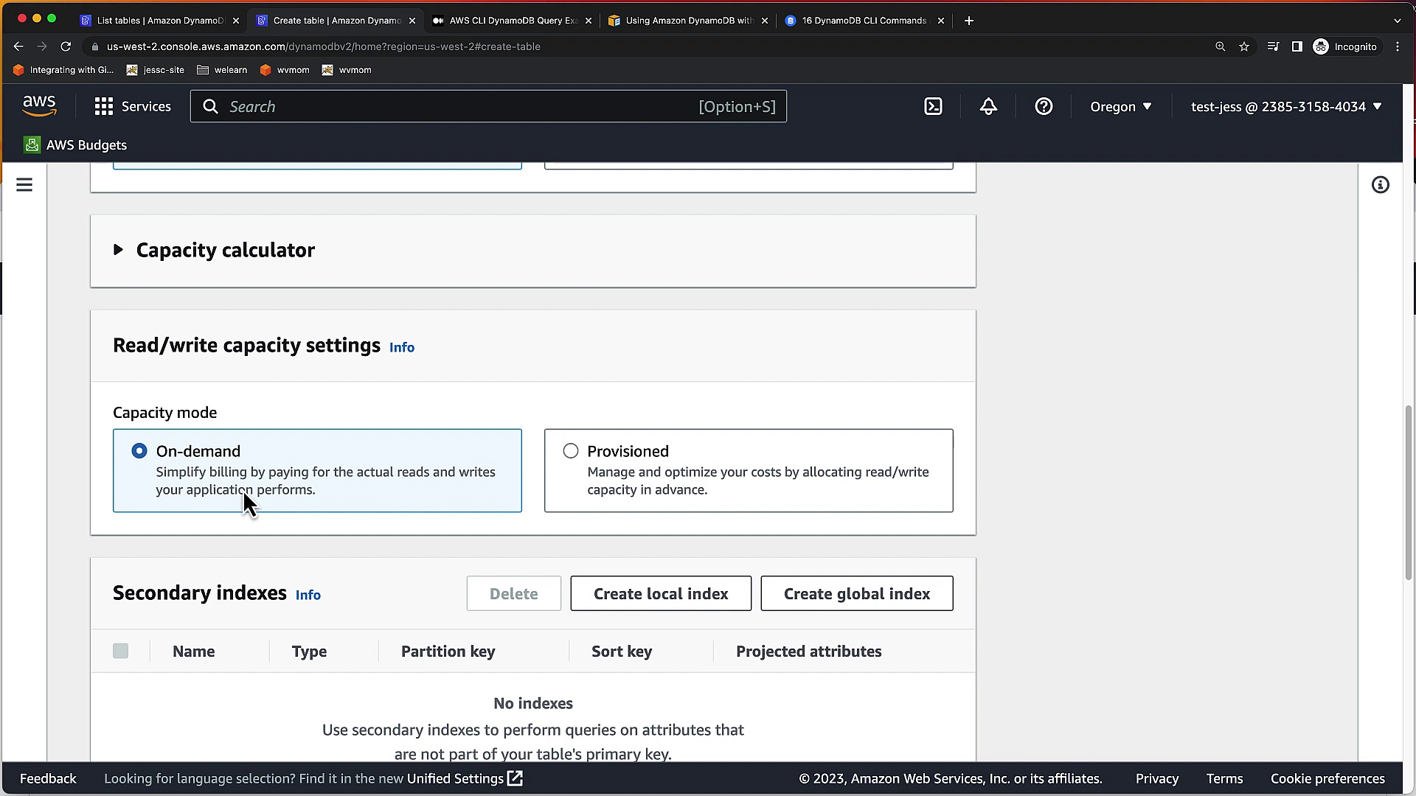
{"action": "scroll", "coordinate": [244, 492], "scroll_direction": "down", "scroll_amount": 1}
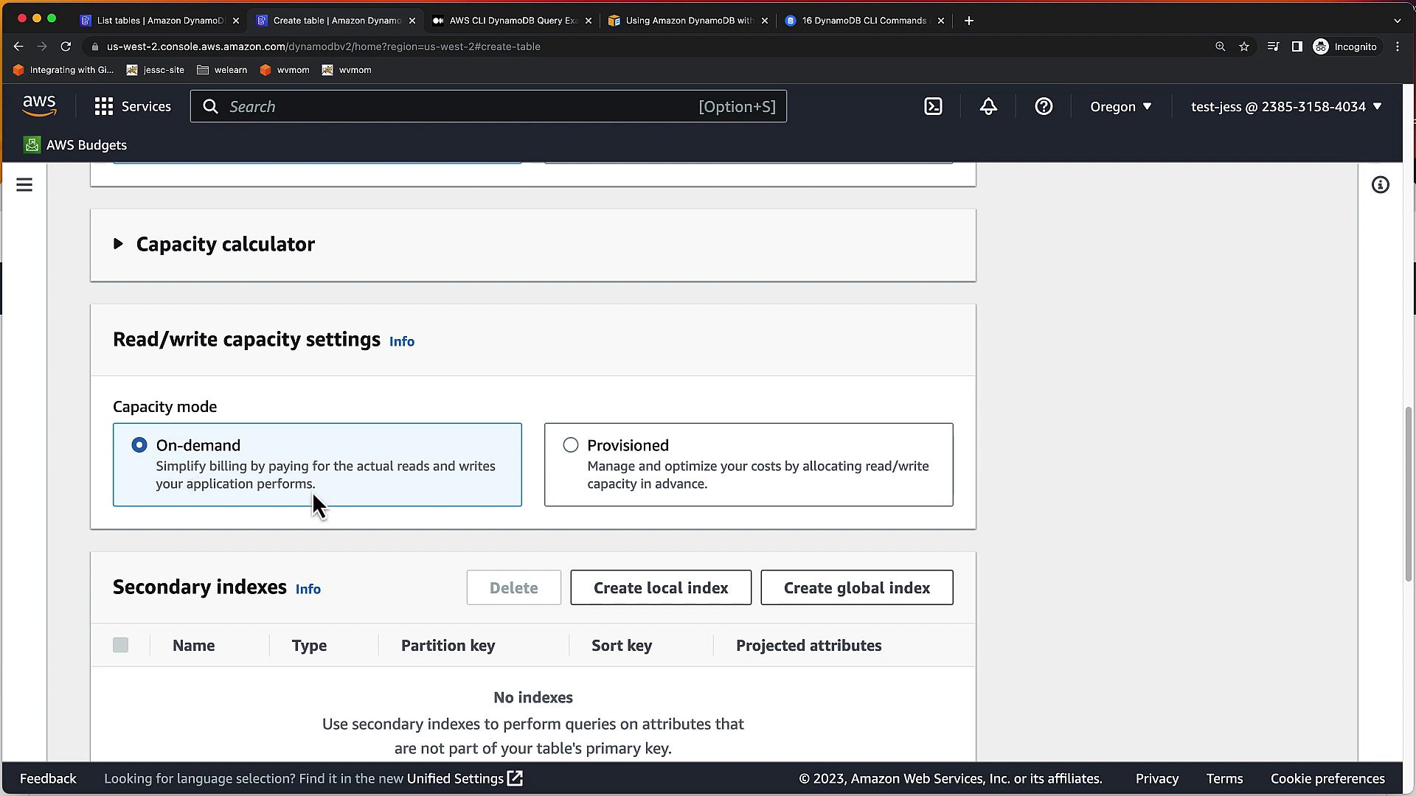
{"action": "scroll", "coordinate": [806, 601], "scroll_direction": "down", "scroll_amount": 3}
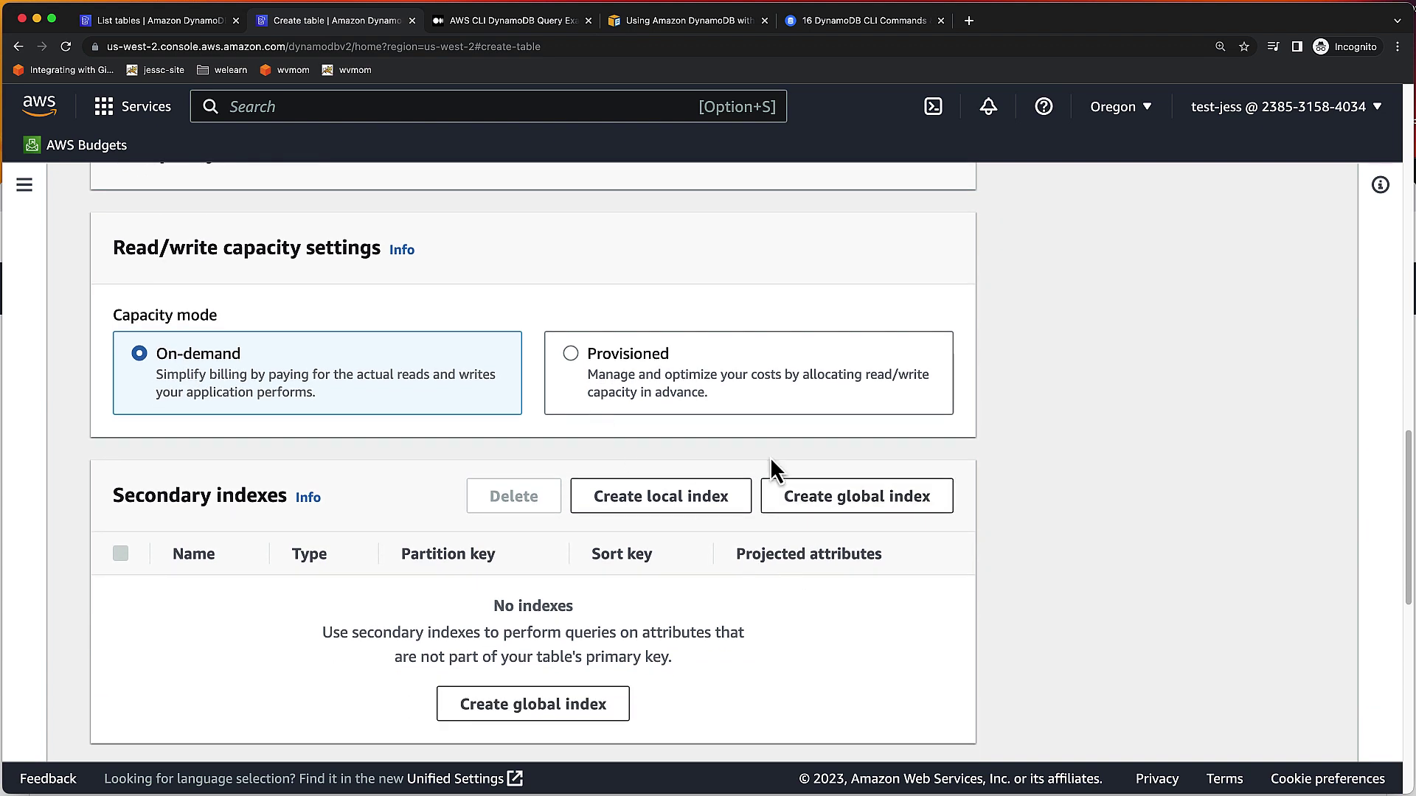
{"action": "scroll", "coordinate": [354, 601], "scroll_direction": "down", "scroll_amount": 1}
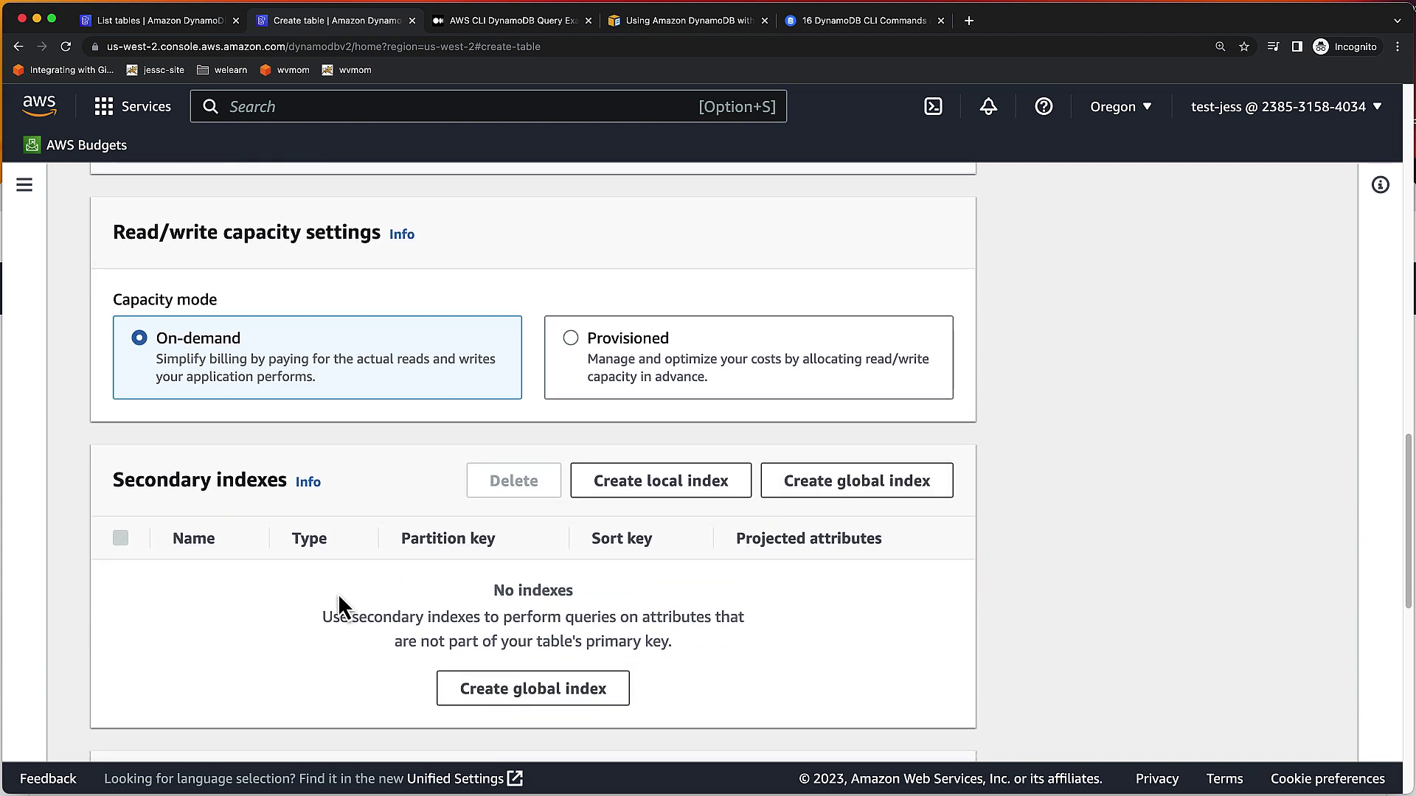
Create the Order2 table with the remaining settings at their defaults and check its entry in the tables list
{"action": "scroll", "coordinate": [408, 620], "scroll_direction": "down", "scroll_amount": 20}
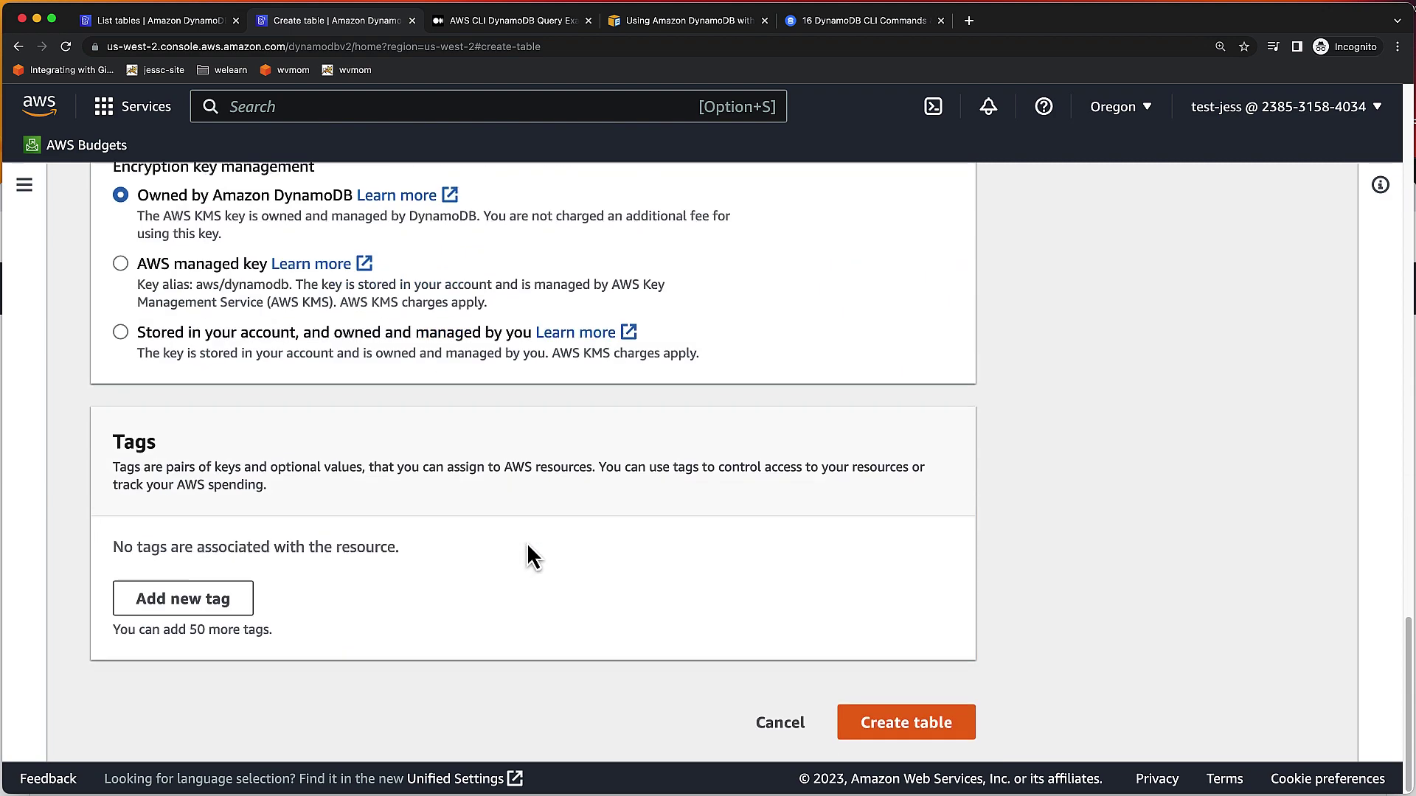
{"action": "left_click", "coordinate": [918, 736]}
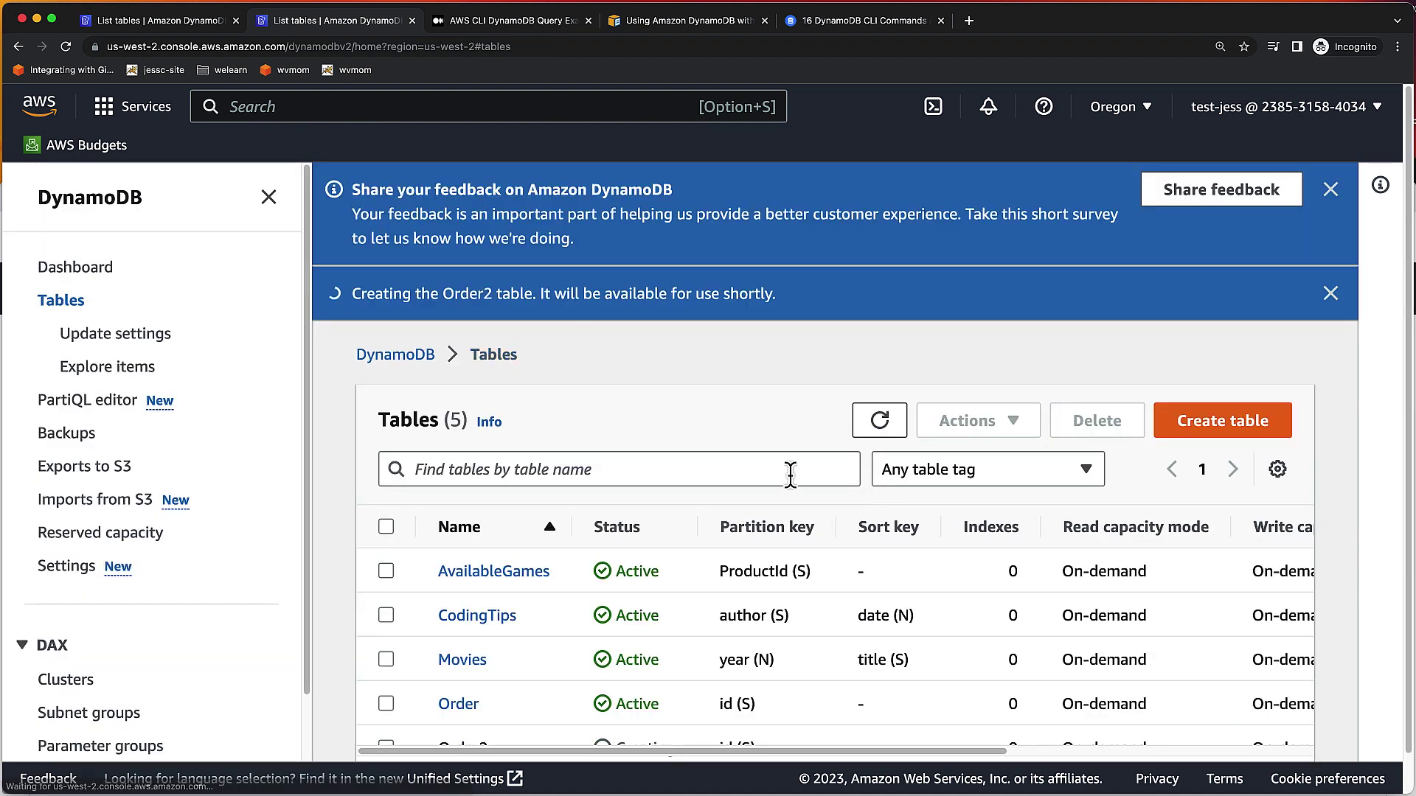
{"action": "scroll", "coordinate": [701, 506], "scroll_direction": "down", "scroll_amount": 1}
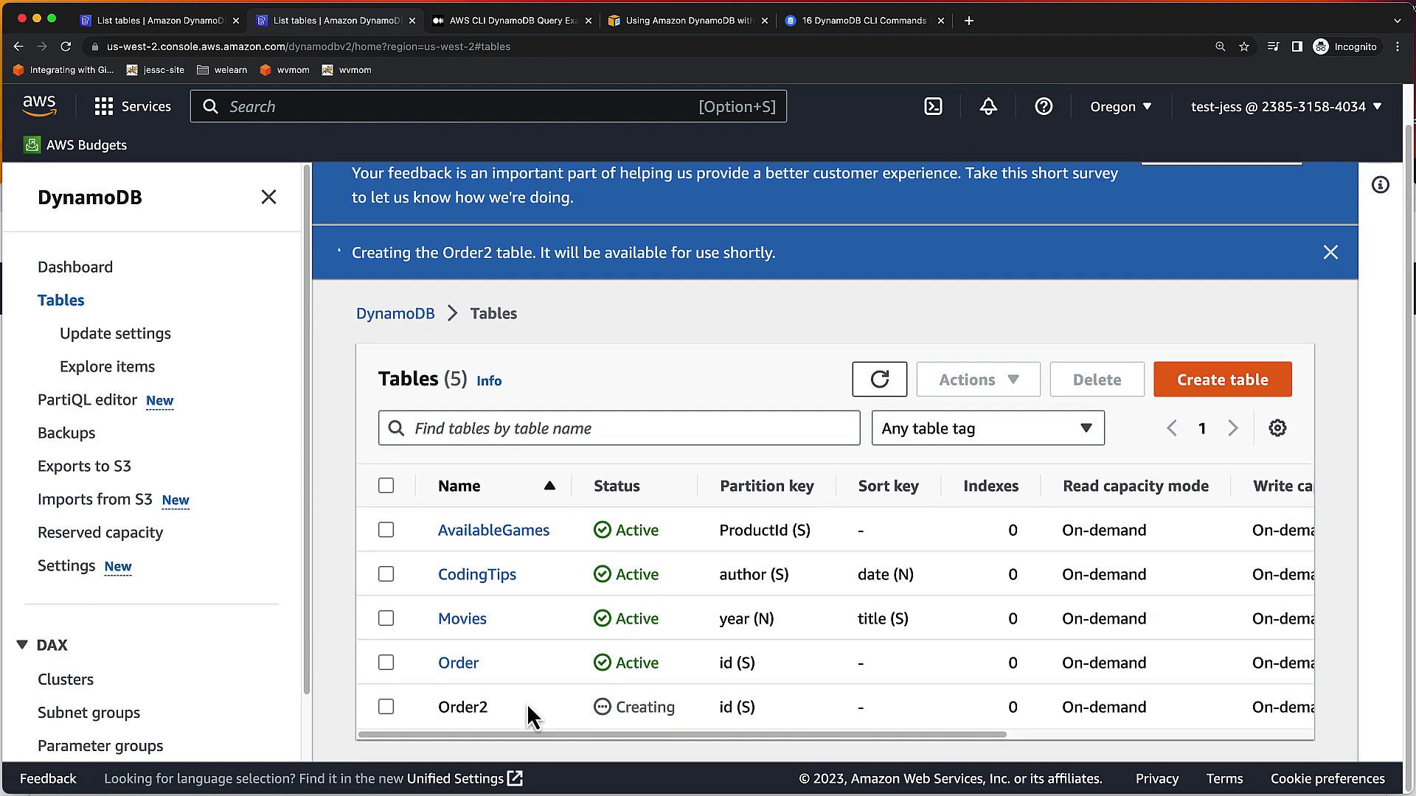
{"action": "double_click", "coordinate": [450, 708]}
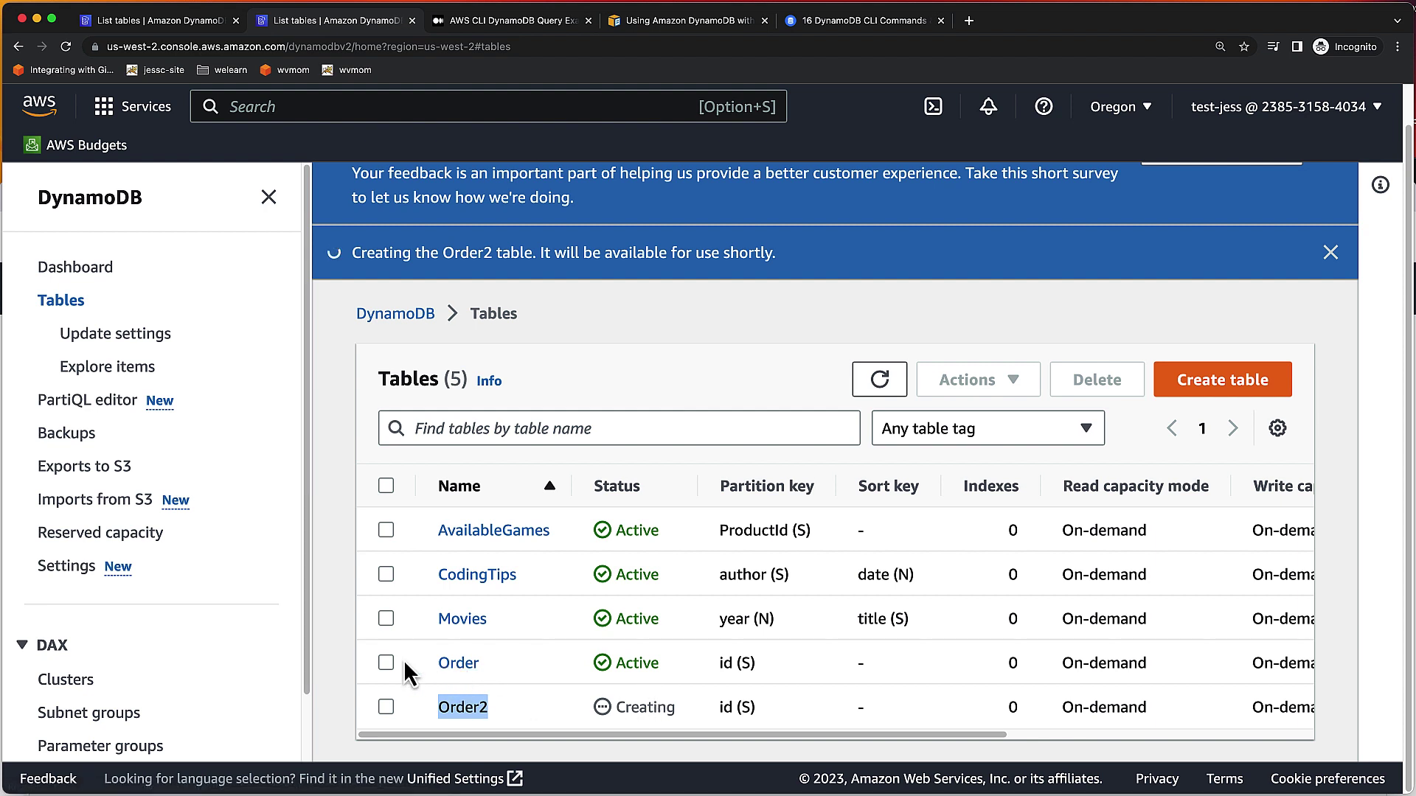
Open the Order table, explore its items, and examine the id, name, price and type values returned by the scan
{"action": "left_click", "coordinate": [458, 664]}
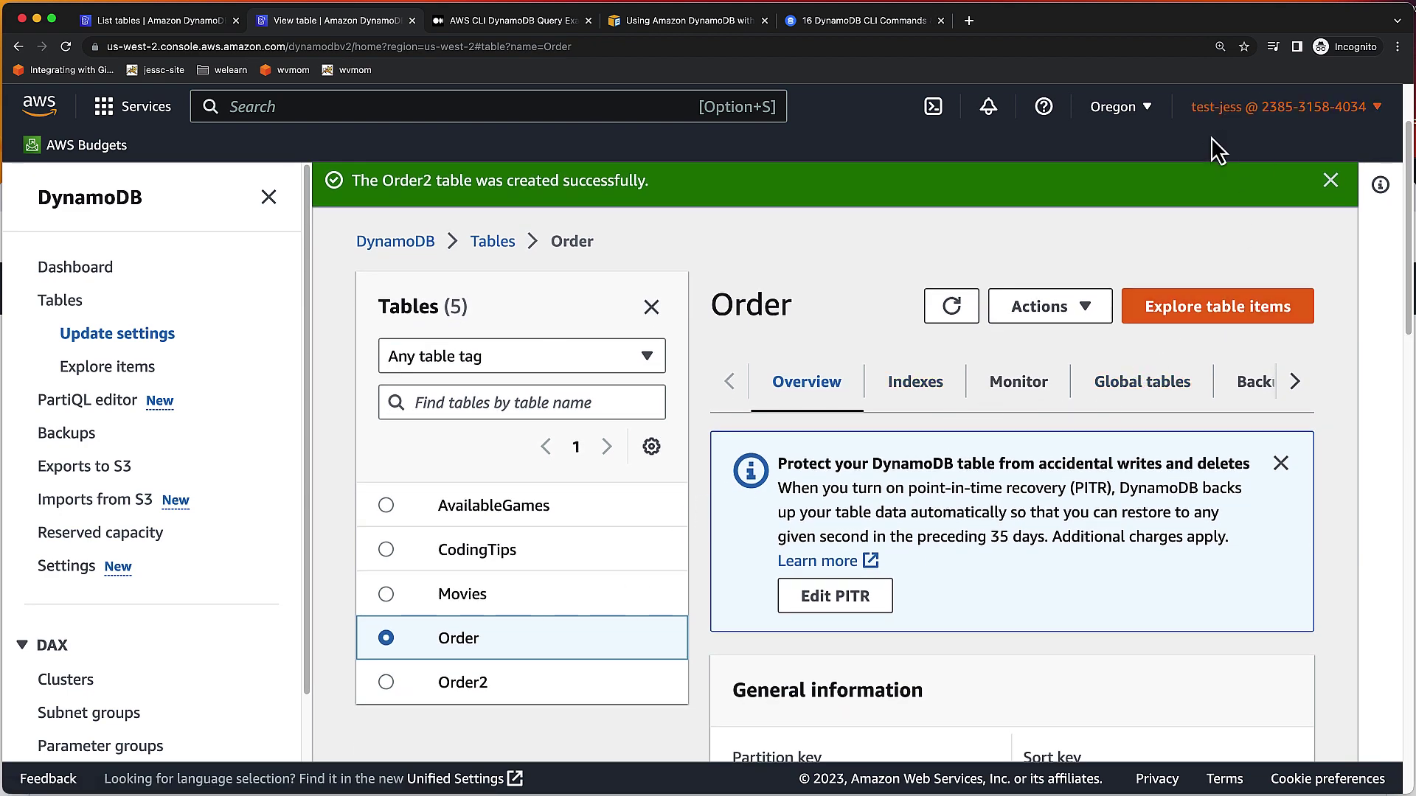
{"action": "left_click", "coordinate": [1218, 306]}
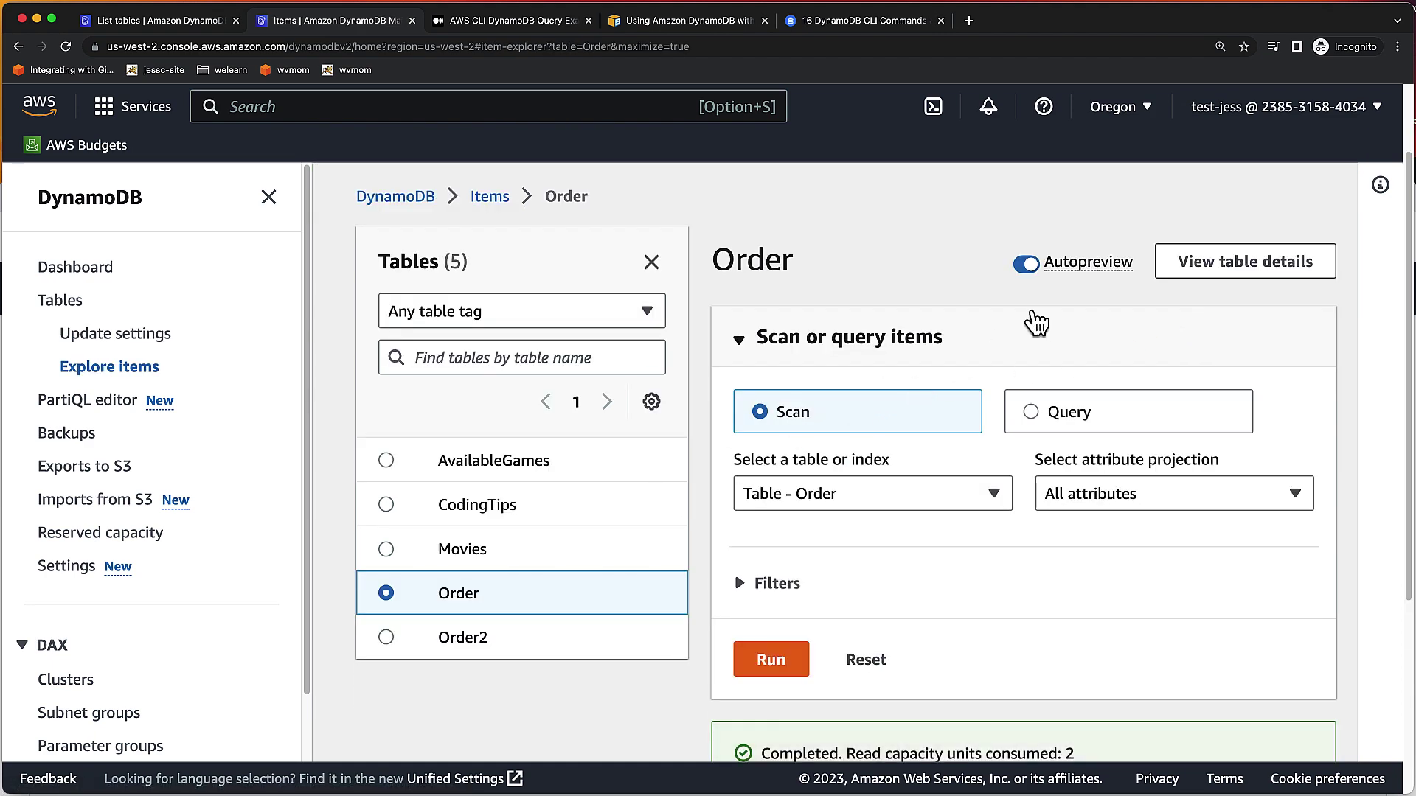
{"action": "scroll", "coordinate": [889, 490], "scroll_direction": "down", "scroll_amount": 3}
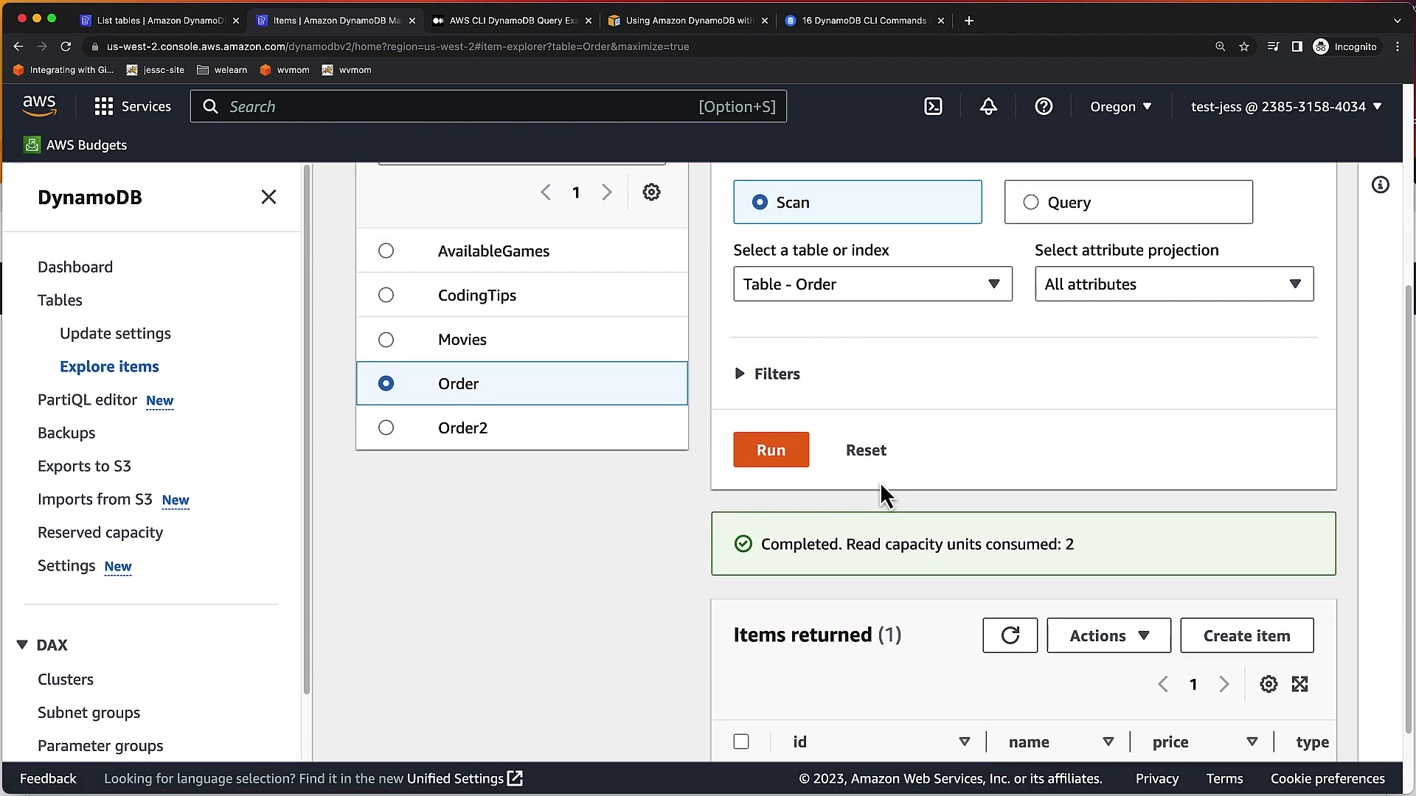
{"action": "scroll", "coordinate": [885, 496], "scroll_direction": "down", "scroll_amount": 2}
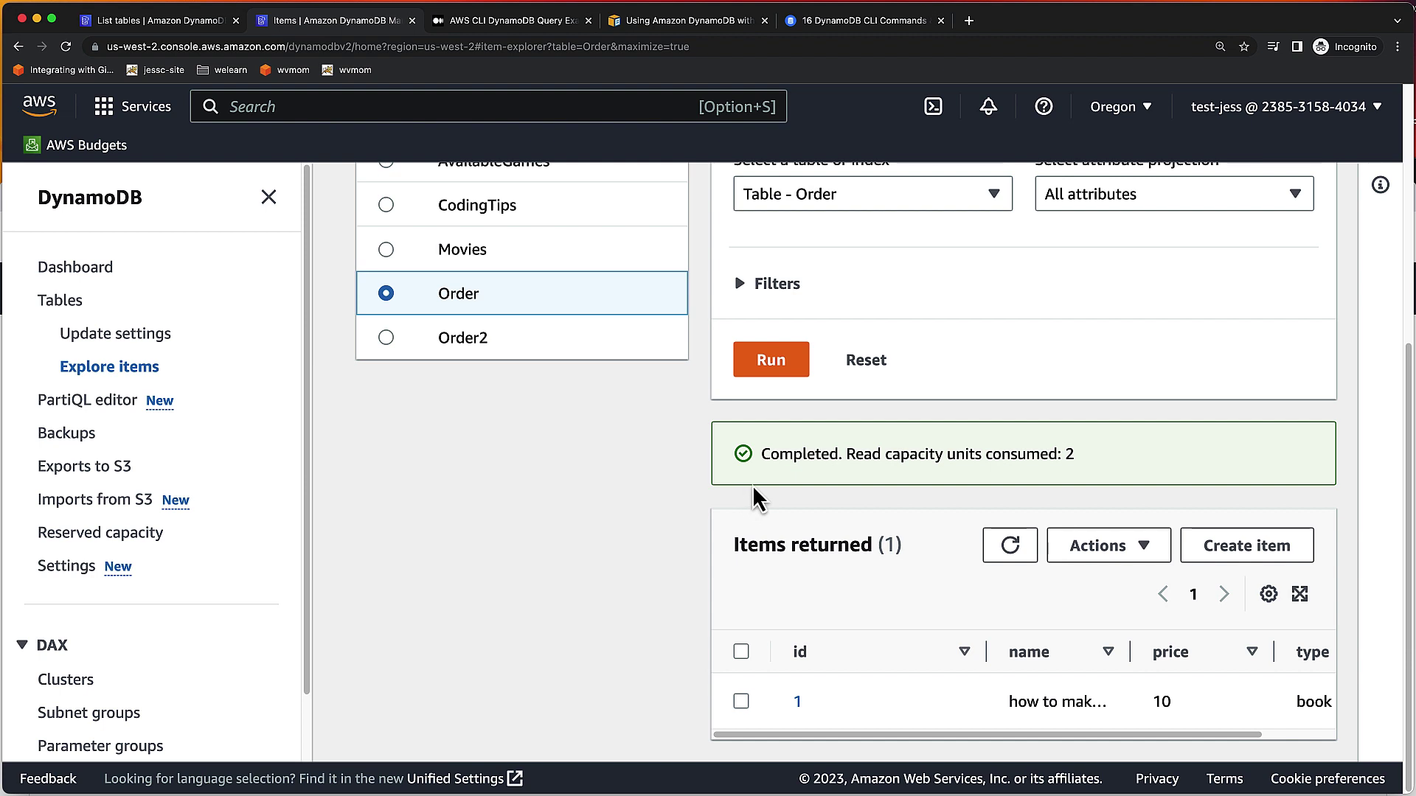
{"action": "key", "text": "super+minus"}
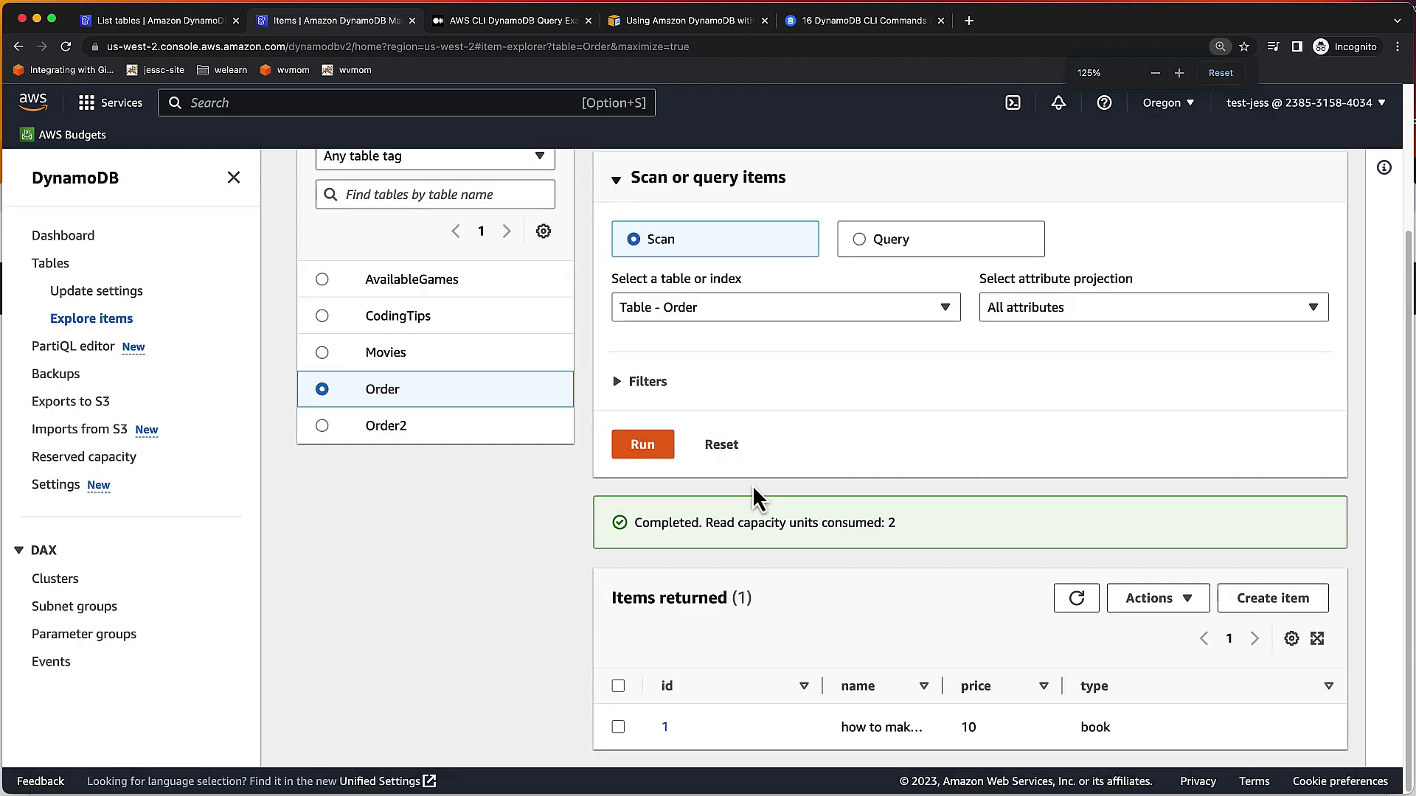
{"action": "key", "text": "super+minus"}
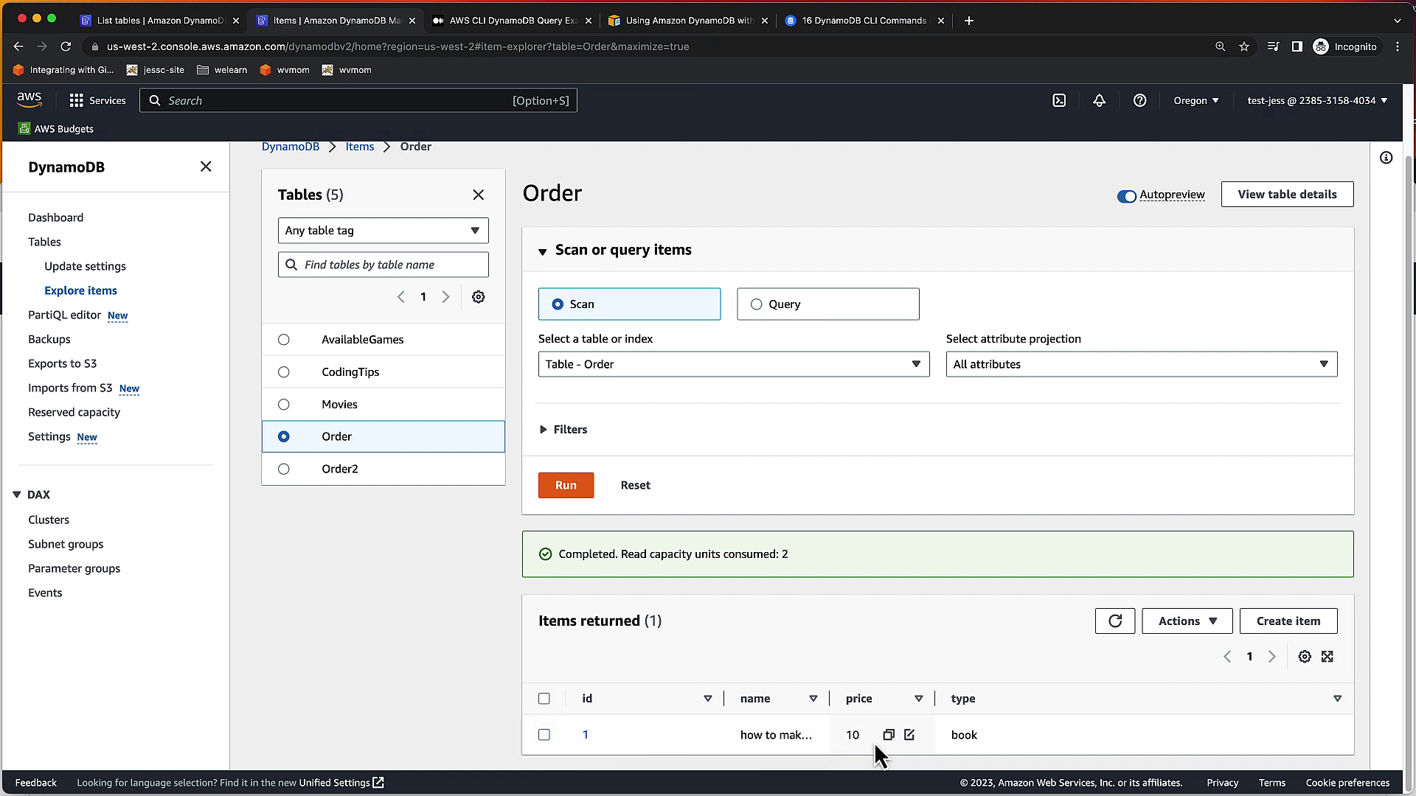
{"action": "mouse_move", "coordinate": [804, 752]}
Switch to the terminal, rerun aws dynamodb list-tables with the test user's profile, and check the output for Order2
{"action": "key", "text": "super+Tab"}
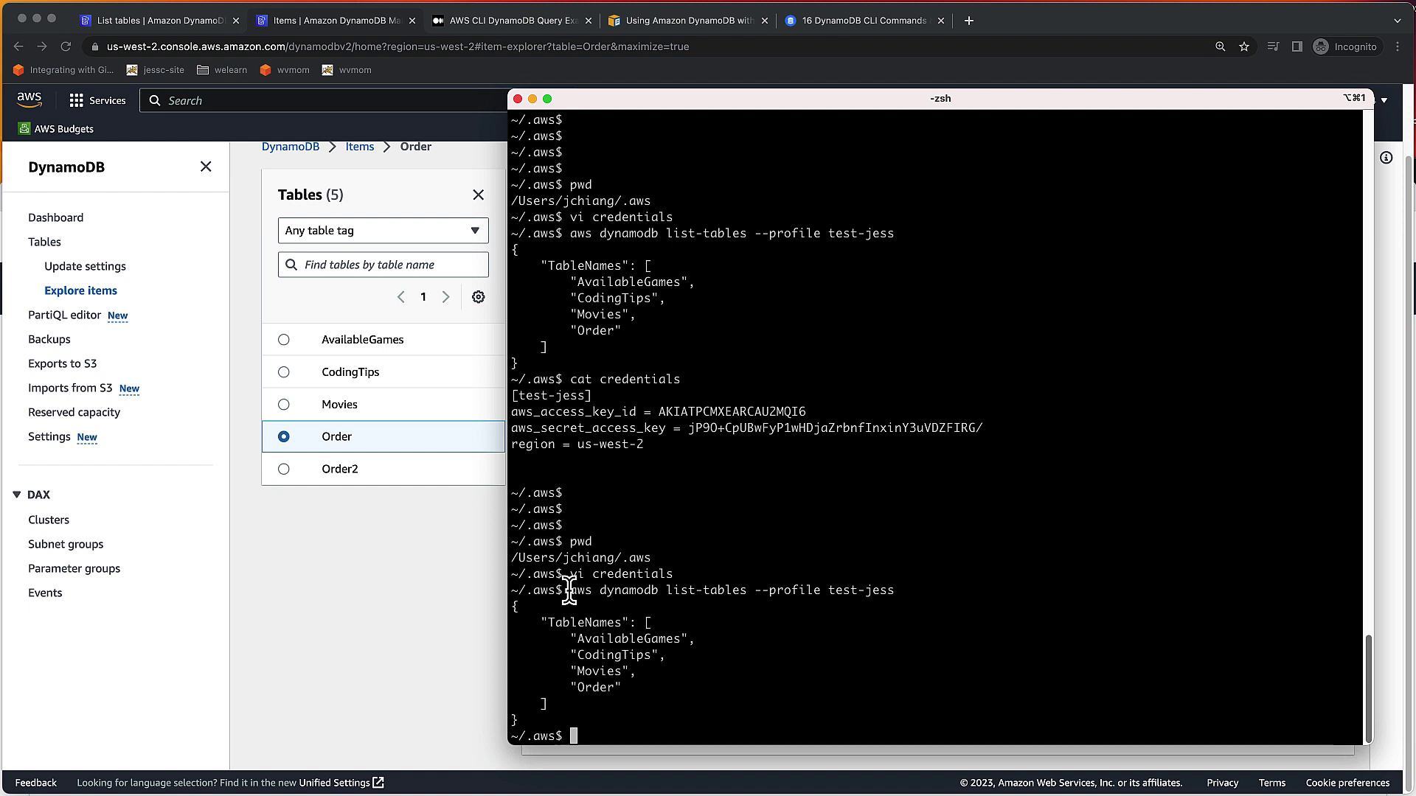
{"action": "left_click_drag", "start_coordinate": [570, 590], "coordinate": [896, 591]}
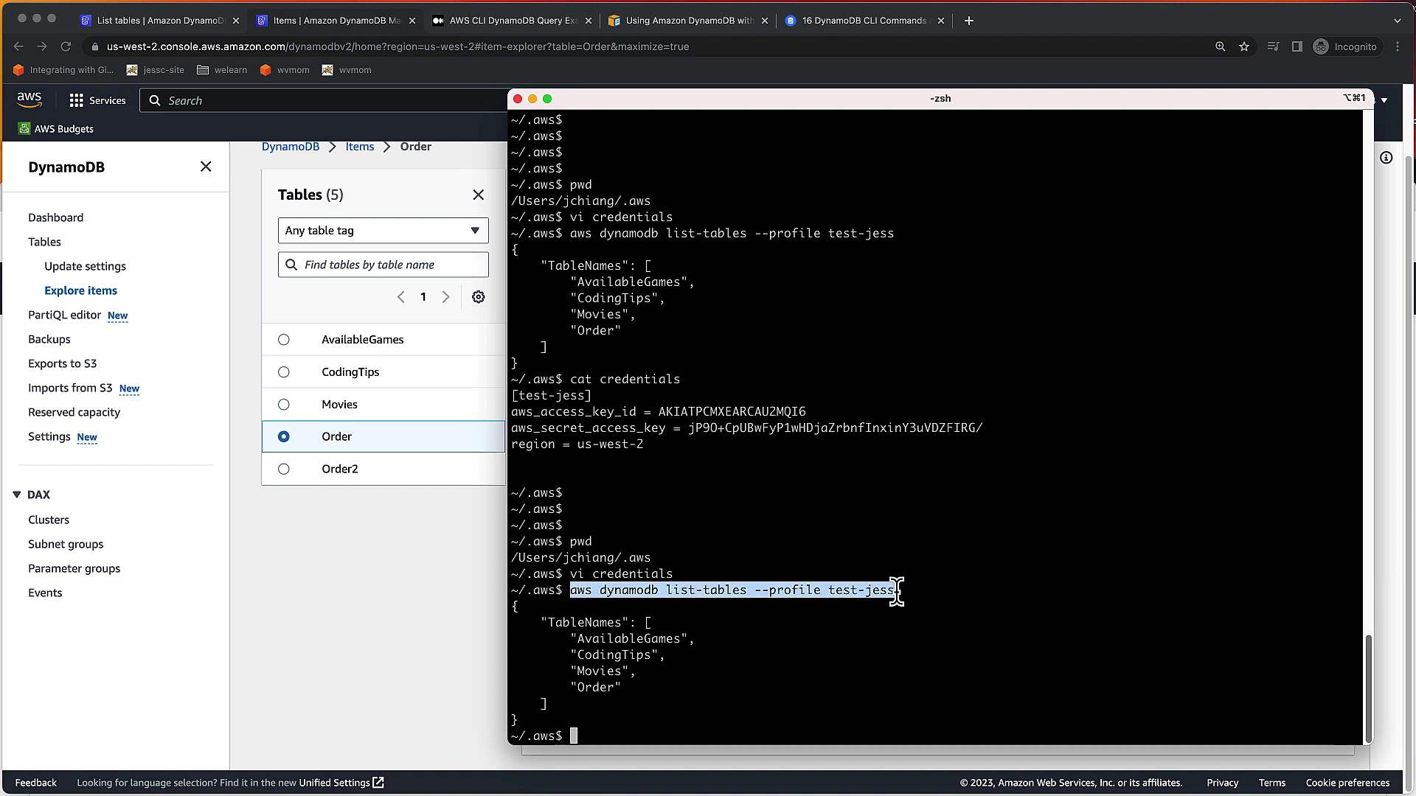
{"action": "key", "text": "super+c"}
{"action": "left_click", "coordinate": [726, 705]}
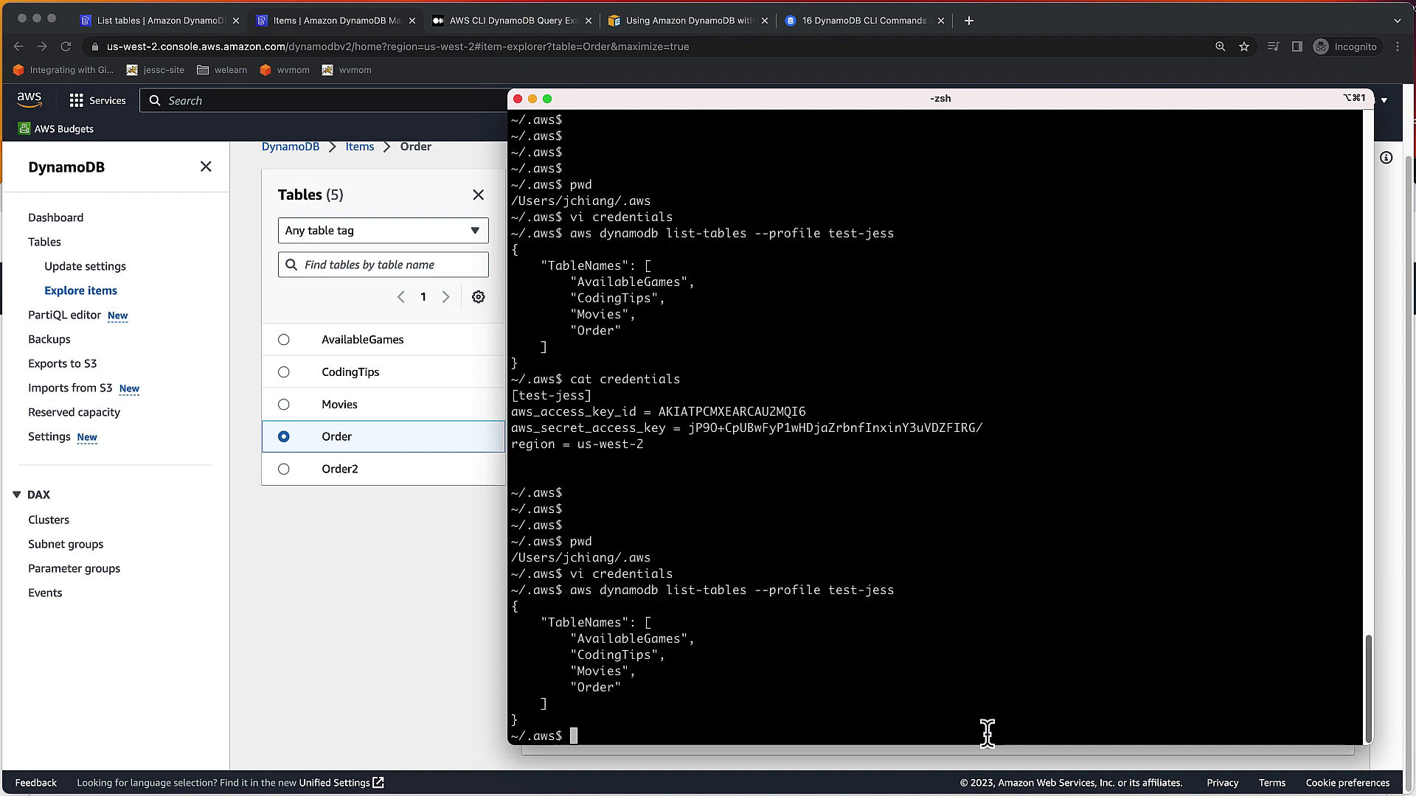
{"action": "key", "text": "super+v"}
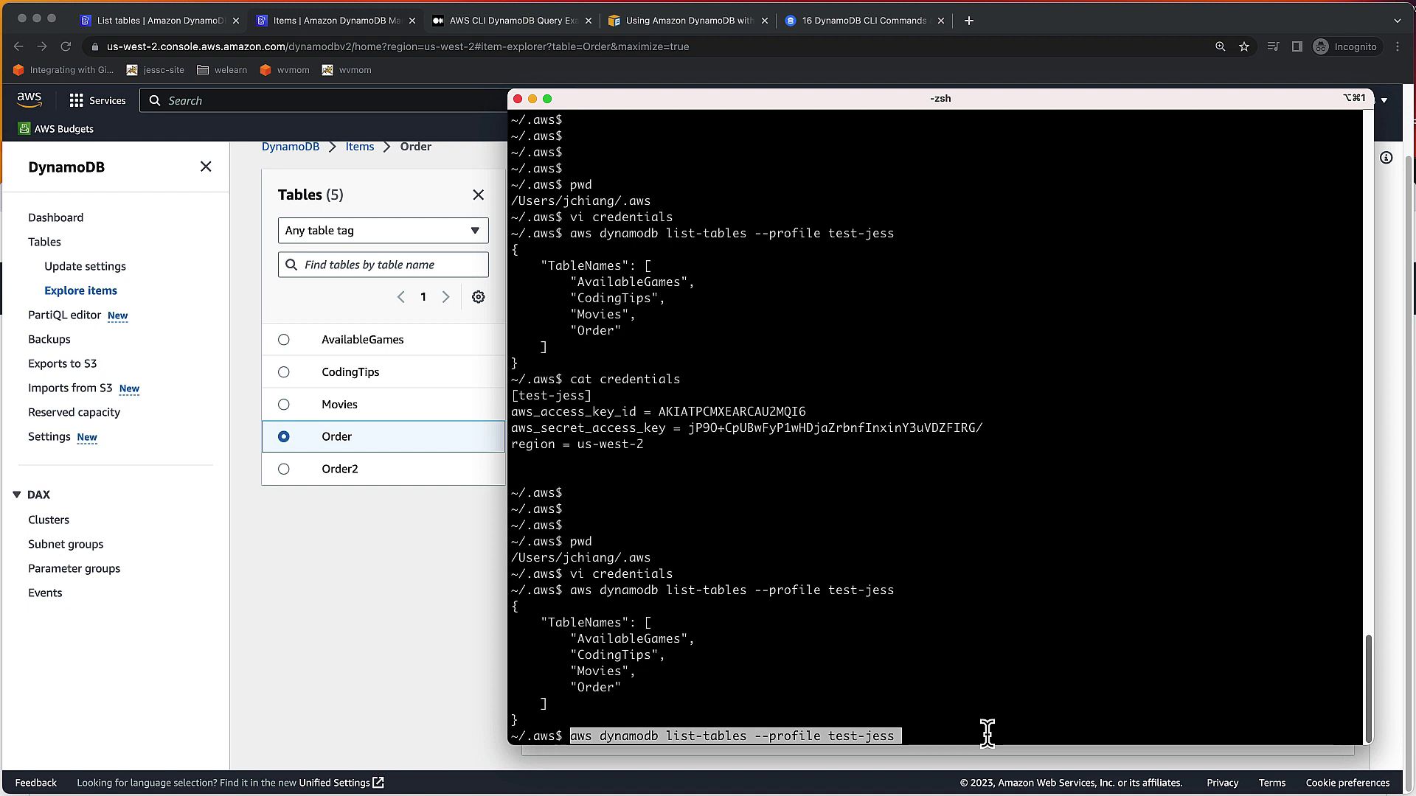
{"action": "key", "text": "Return"}
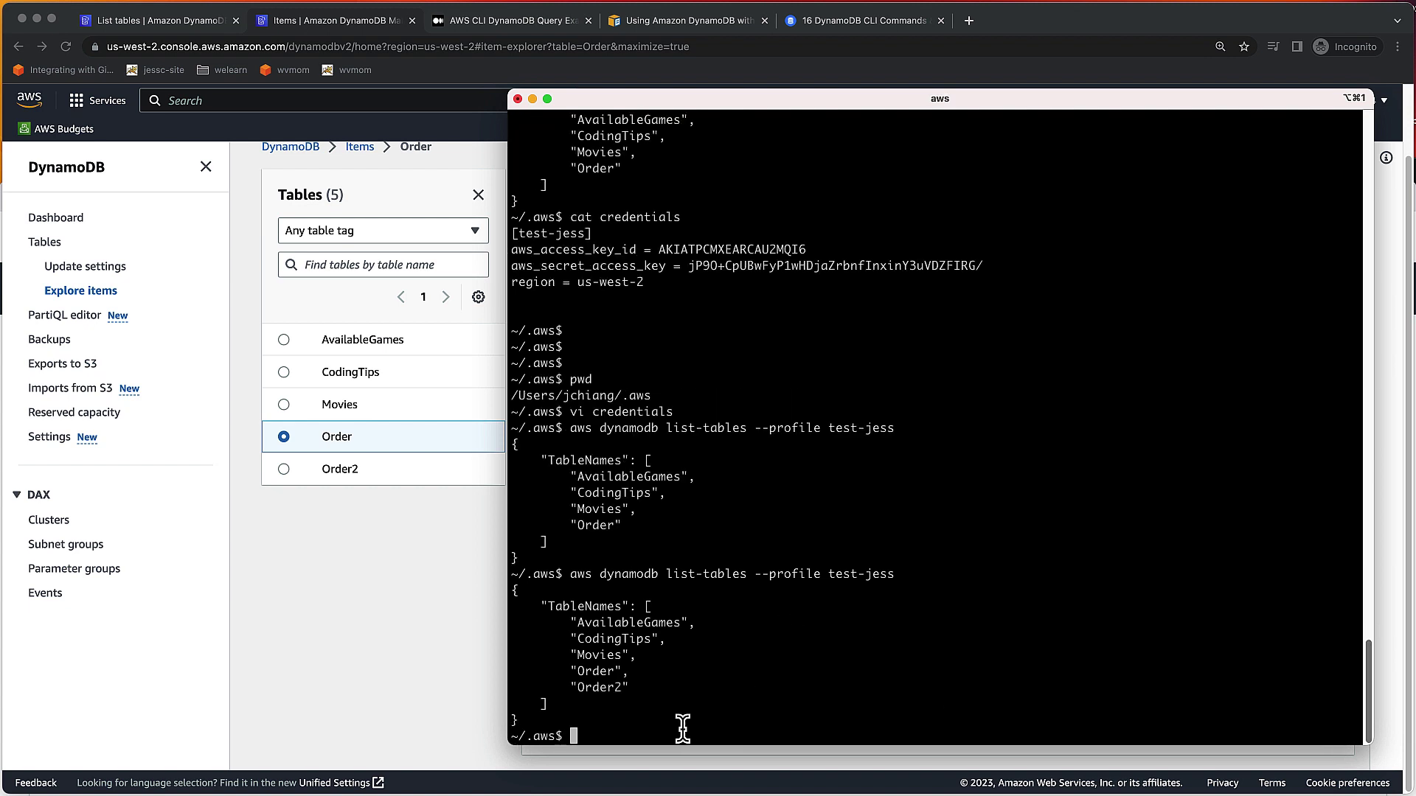
{"action": "double_click", "coordinate": [590, 688]}
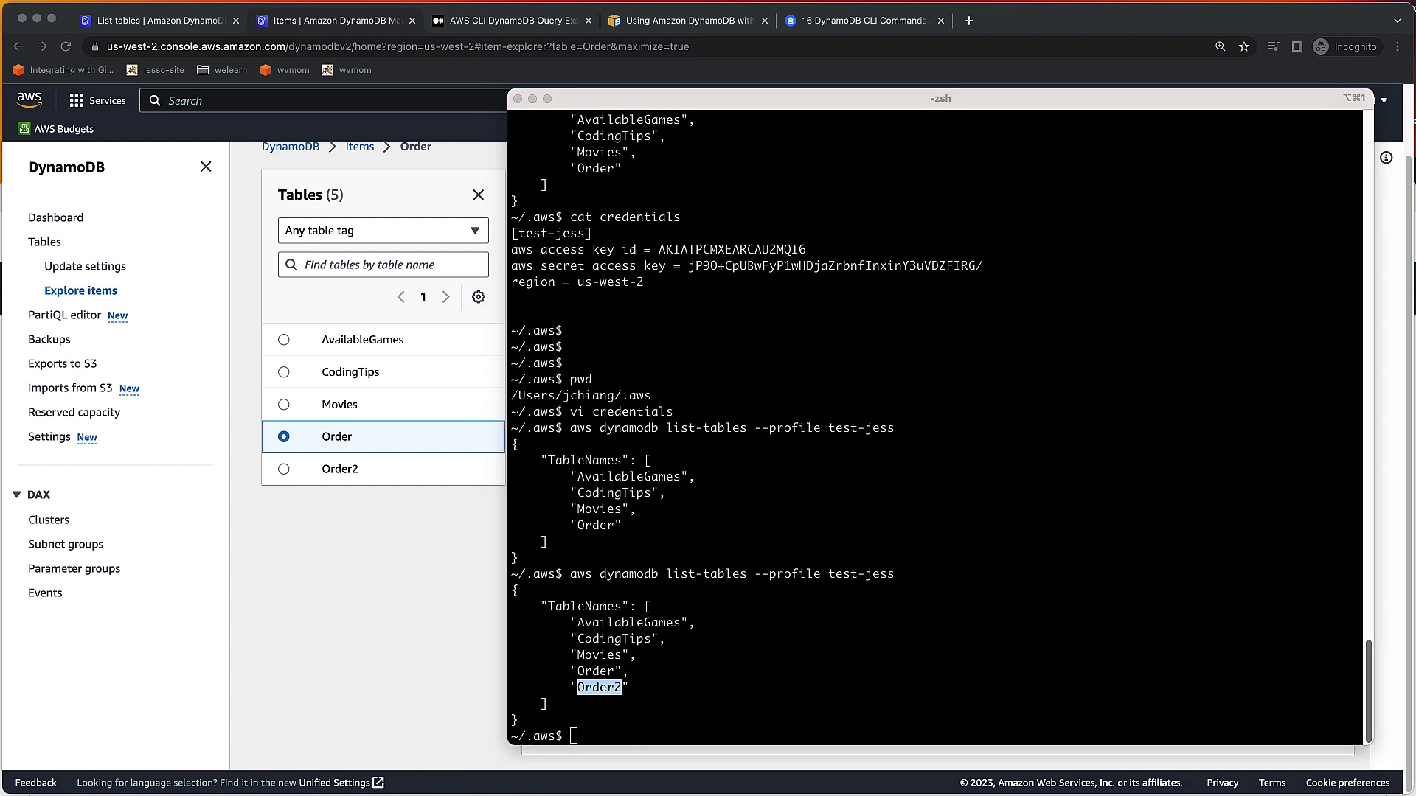
Run aws dynamodb get-item on table Order with key '{"id":{"S":"1"}}', --consistent-read and the test user's profile
{"action": "left_click", "coordinate": [645, 734]}
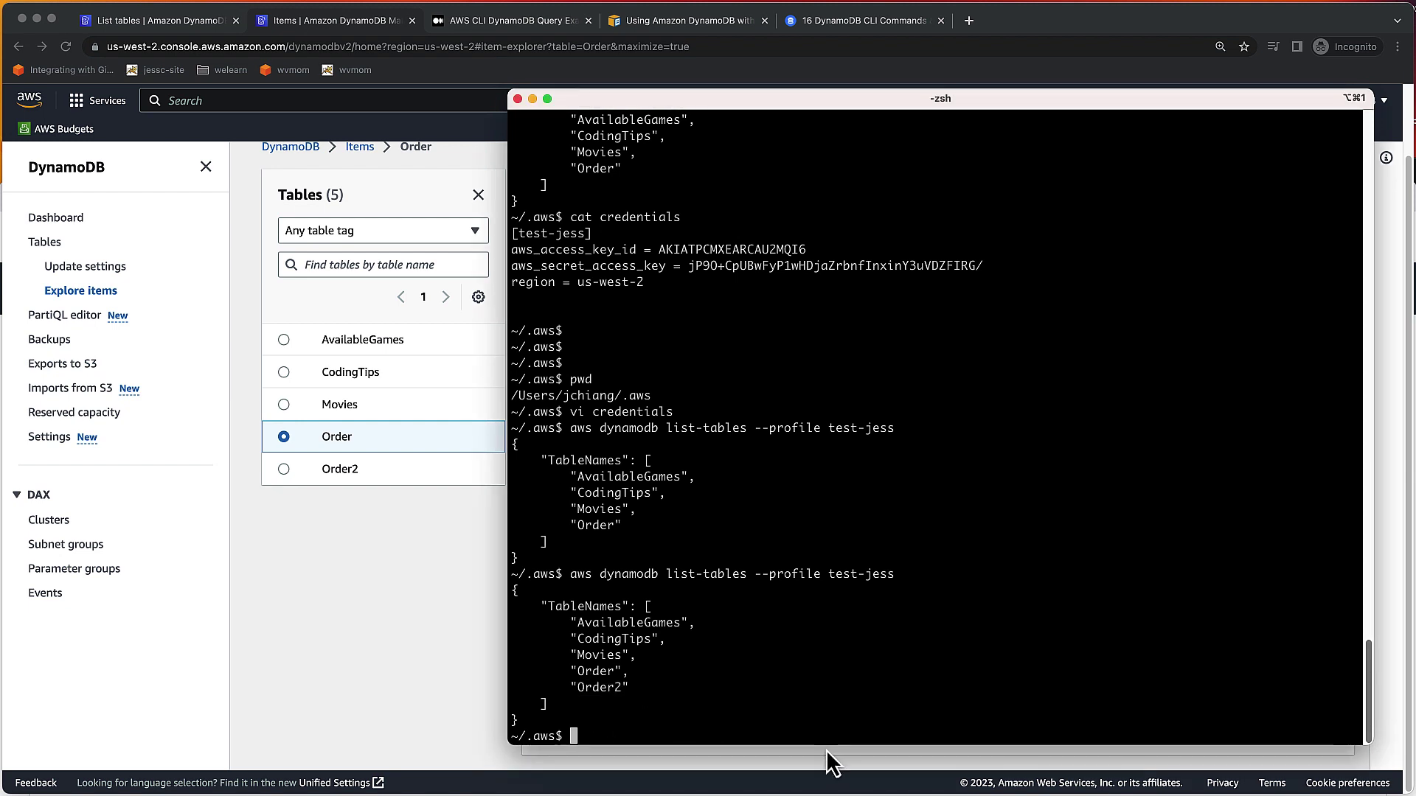
{"action": "key", "text": "super+v"}
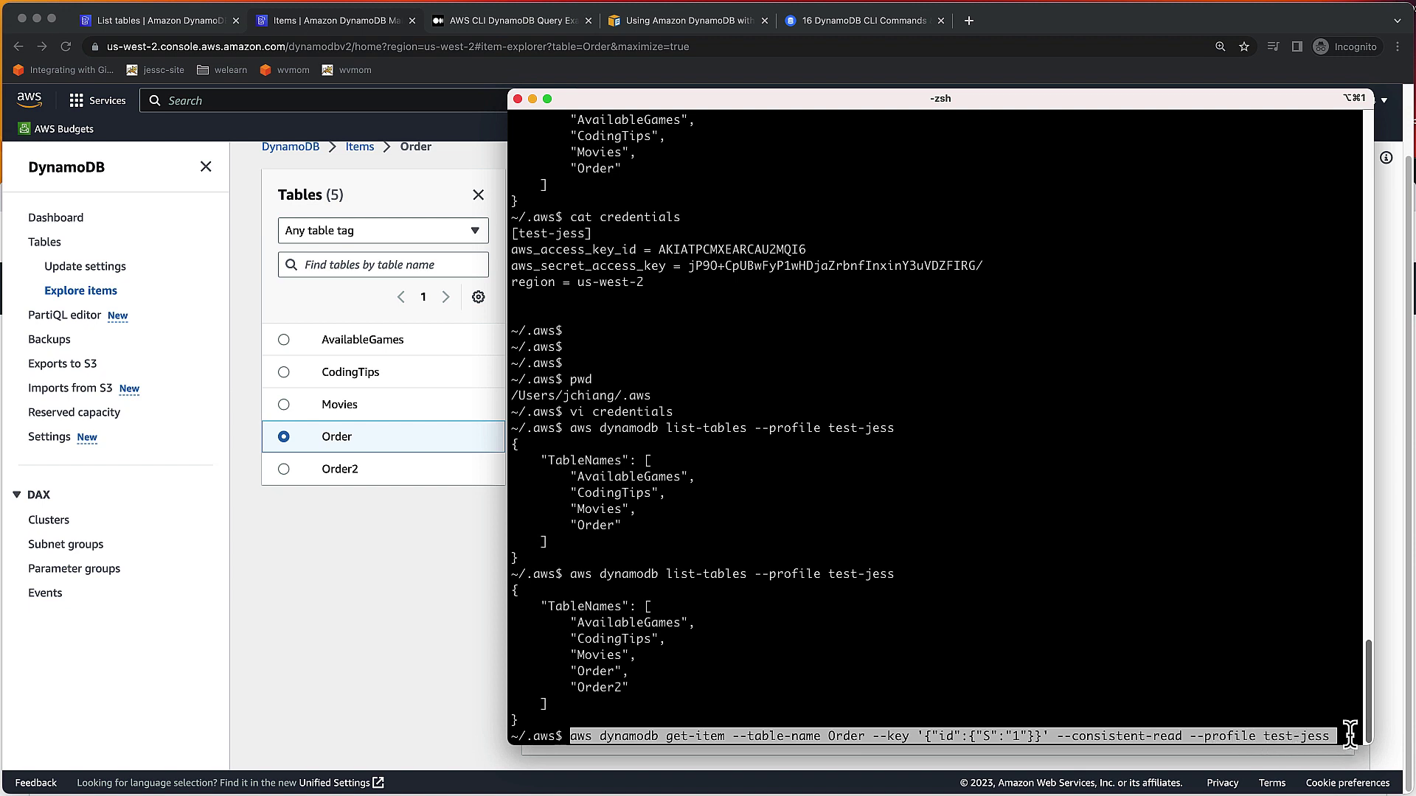
{"action": "key", "text": "Return"}
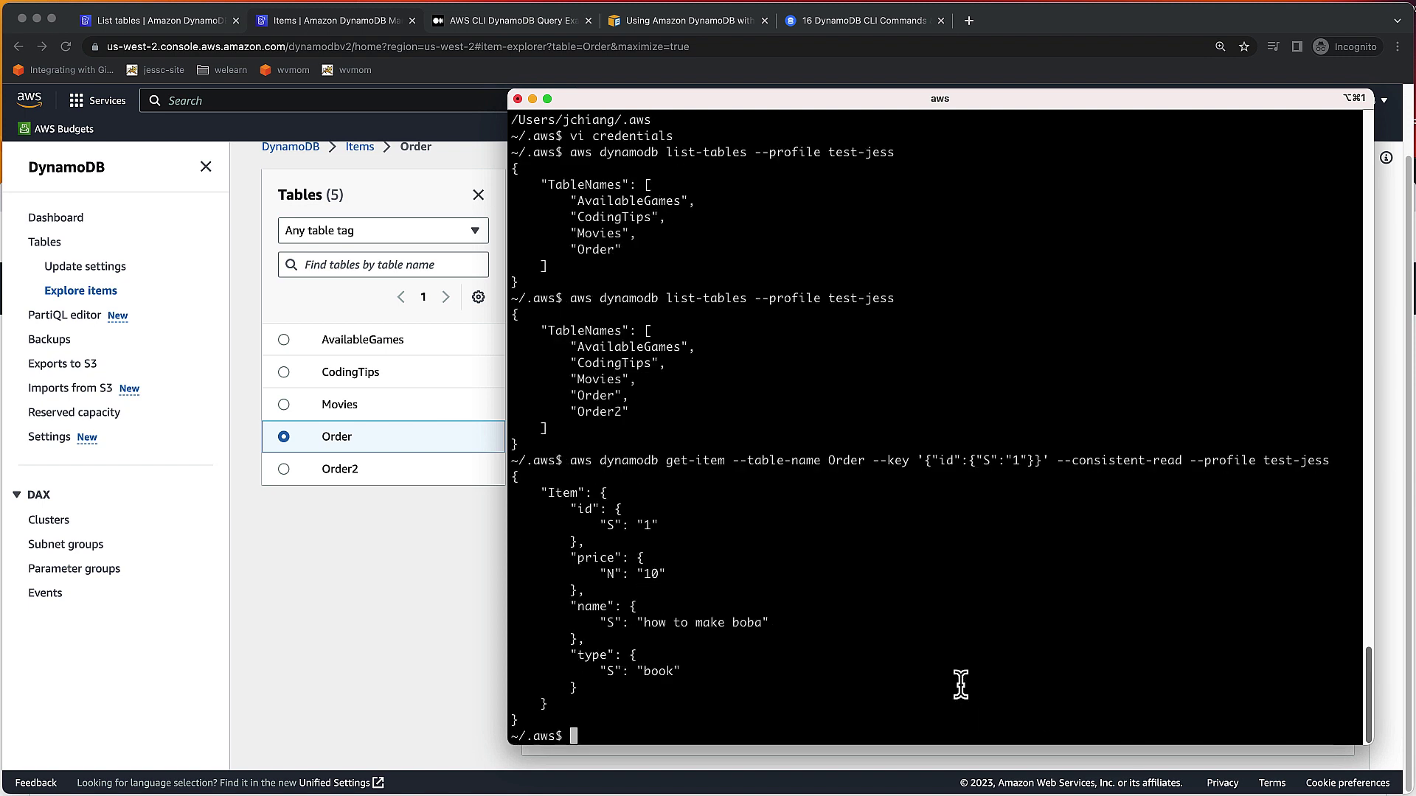